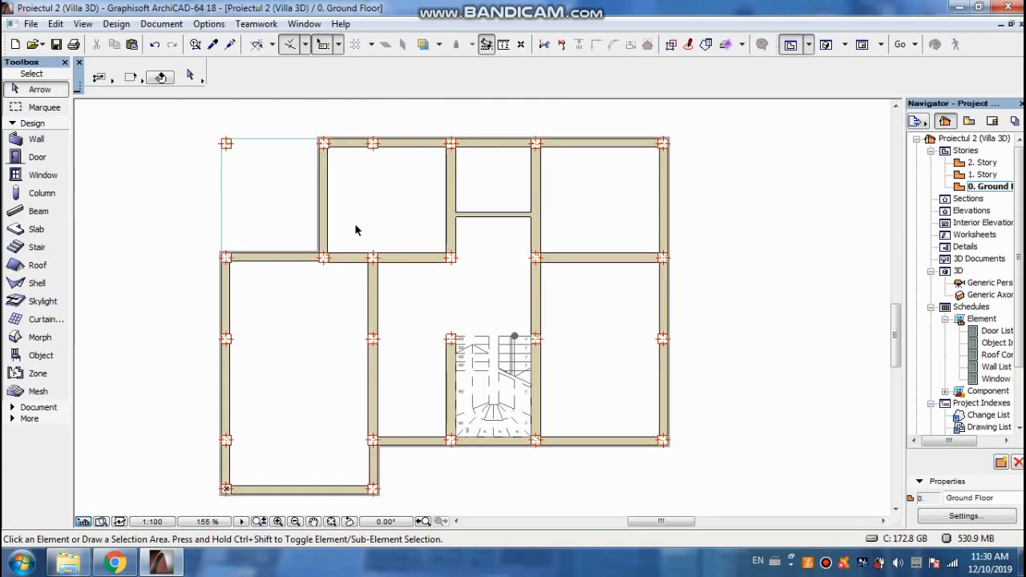
# - Set the default door to Overhead Garage Door 18 from the Garage Doors 18 library with a sill height of 0
pyautogui.click(36, 158)
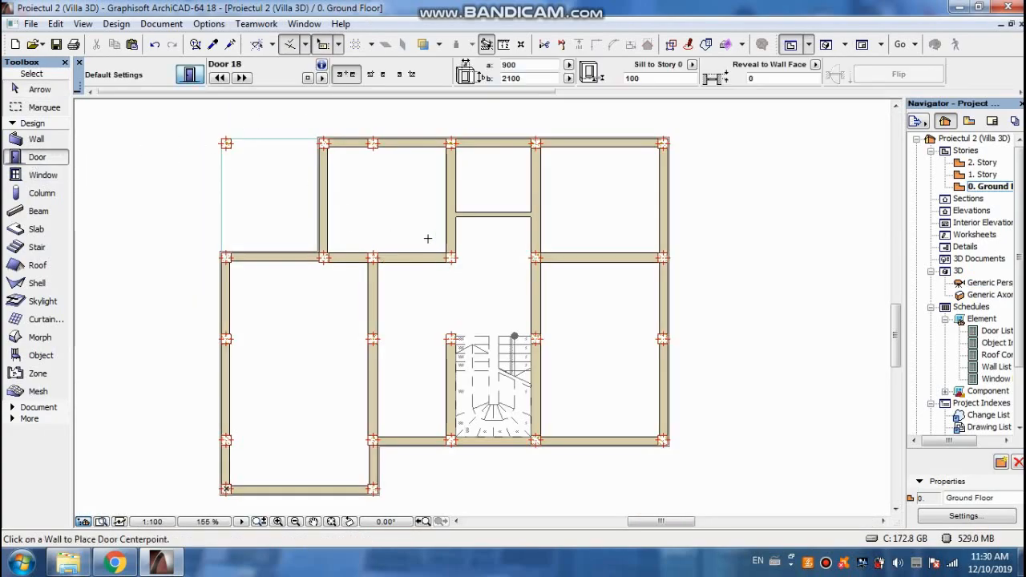
pyautogui.hotkey('ctrl', 't')
pyautogui.click(326, 156)
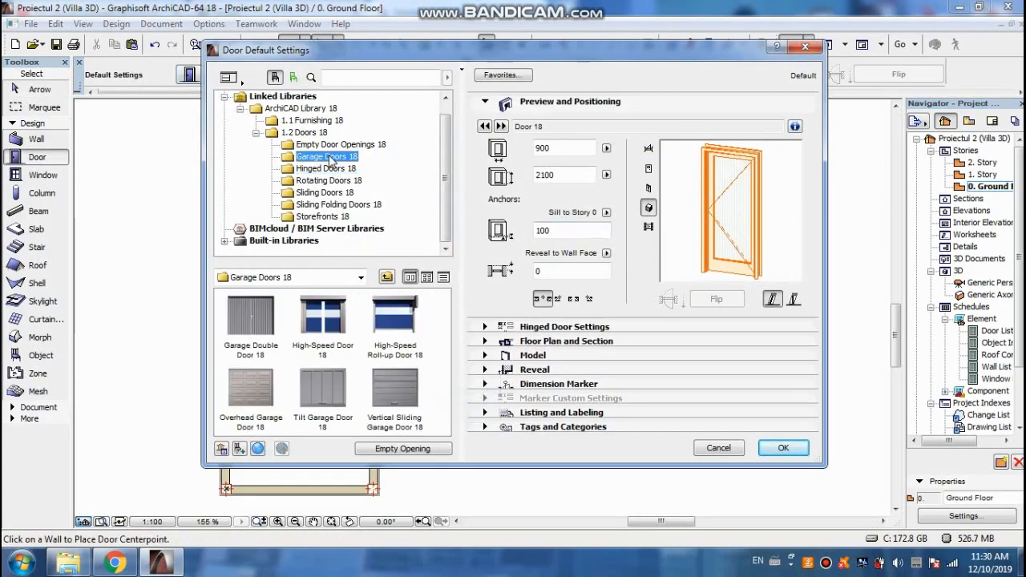
pyautogui.click(264, 382)
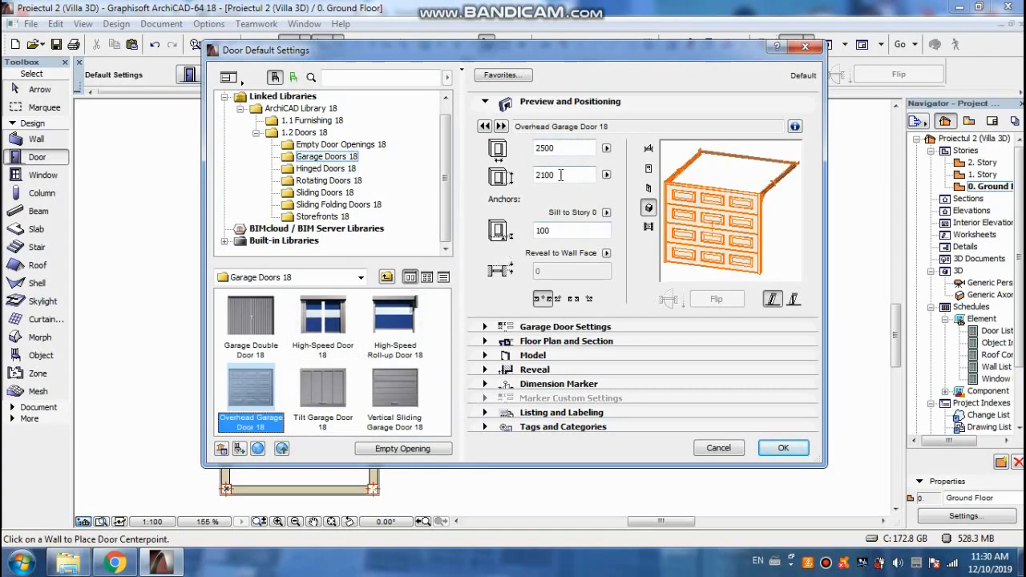
pyautogui.click(556, 233)
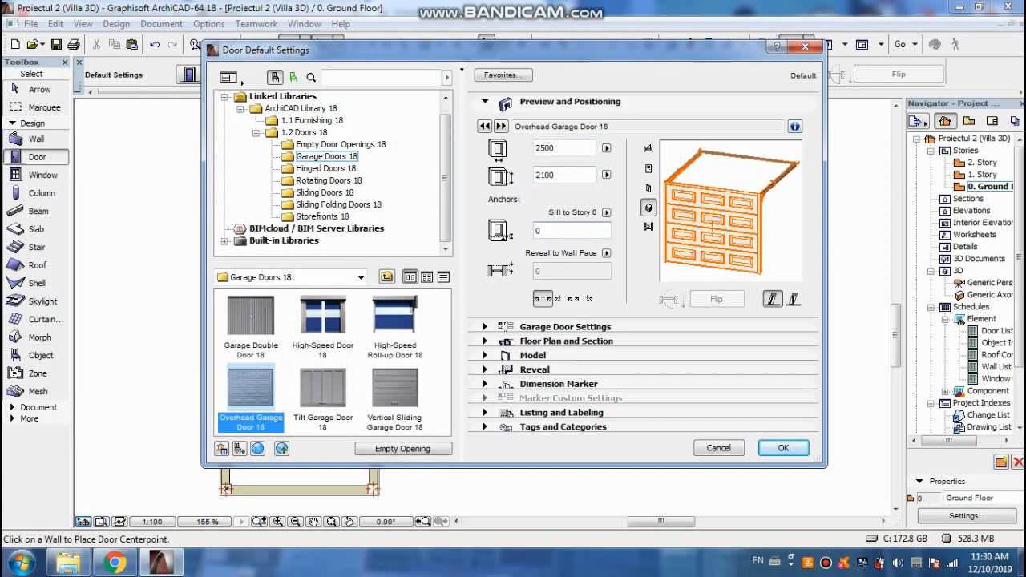
# - Review the garage door's reveal settings and available model surfaces, and accept the default door settings
pyautogui.click(541, 342)
pyautogui.click(534, 366)
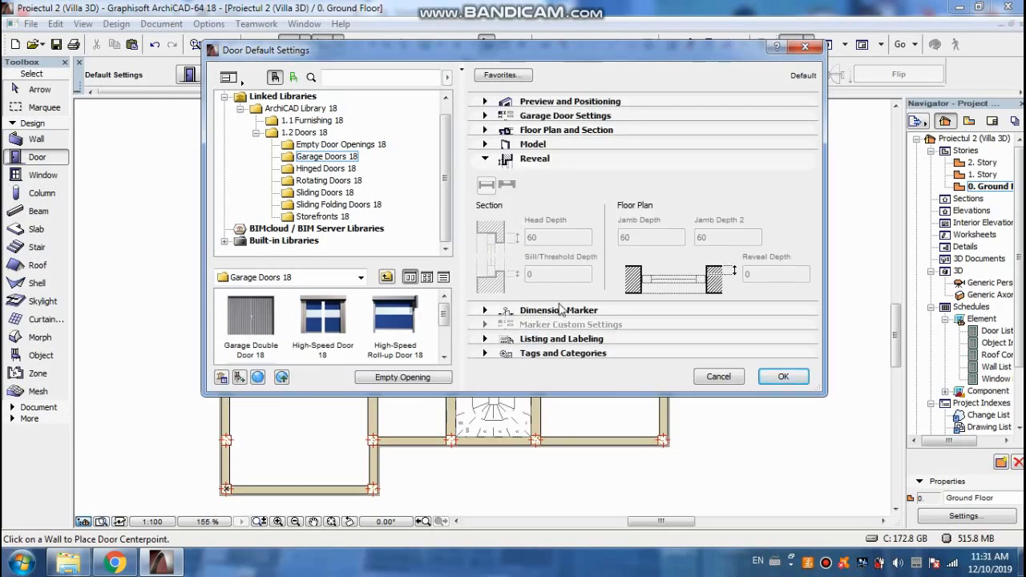
pyautogui.click(534, 144)
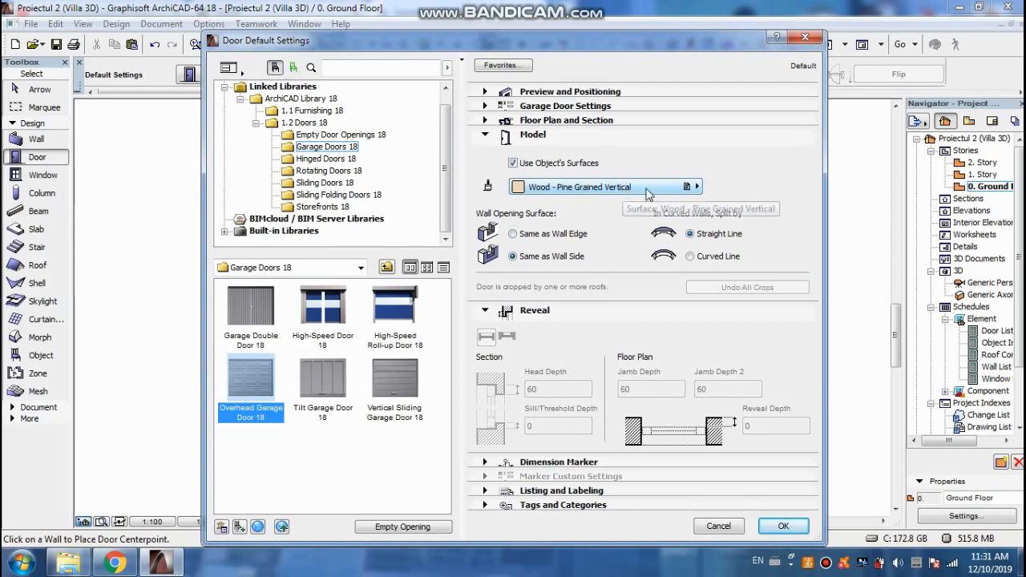
pyautogui.click(696, 187)
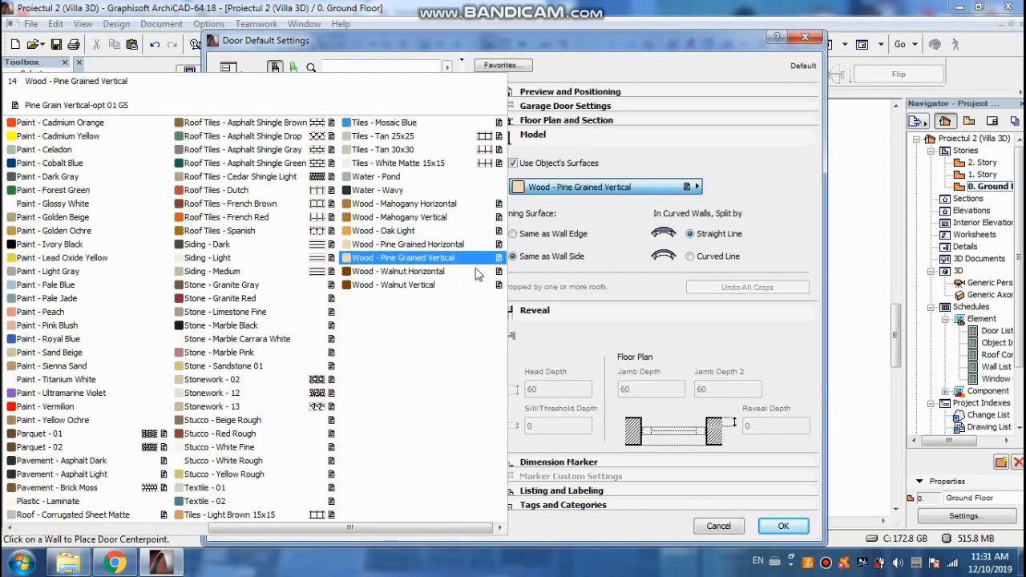
pyautogui.click(622, 214)
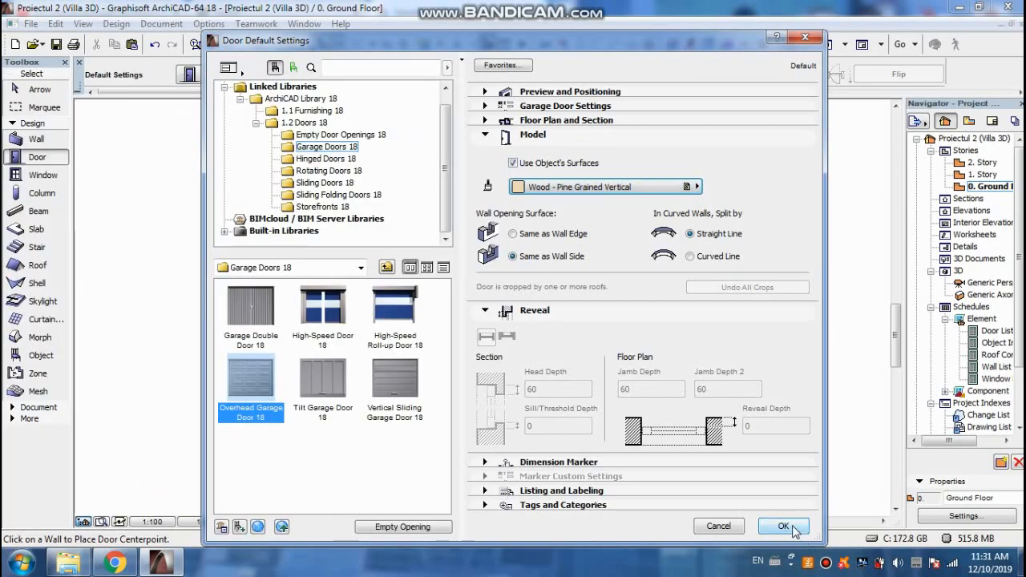
pyautogui.click(783, 527)
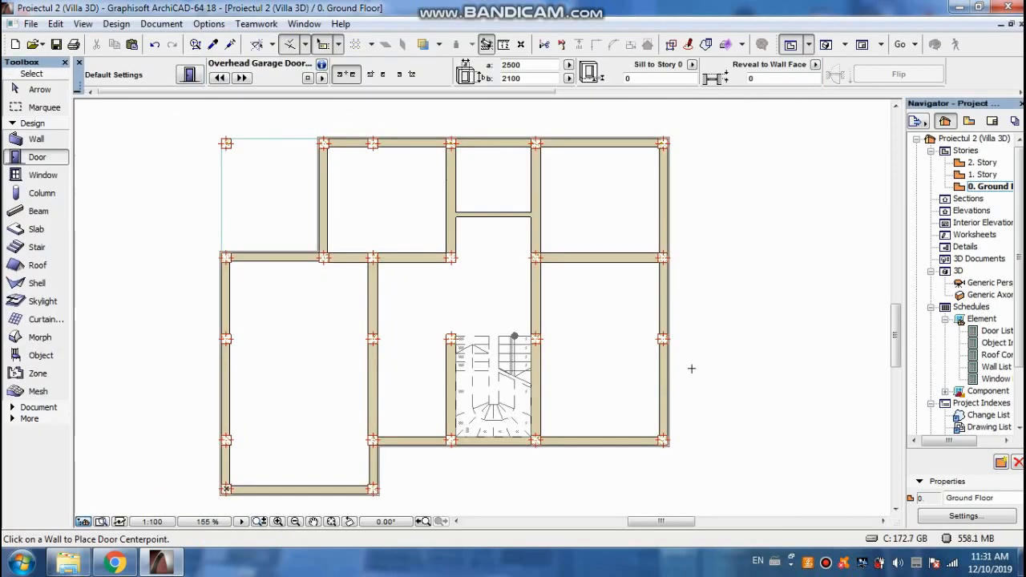
# - Try placing the garage door opening outward in the lower exterior wall of the room to the right of the stairs
pyautogui.click(599, 428)
pyautogui.scroll(-2, 585, 335)
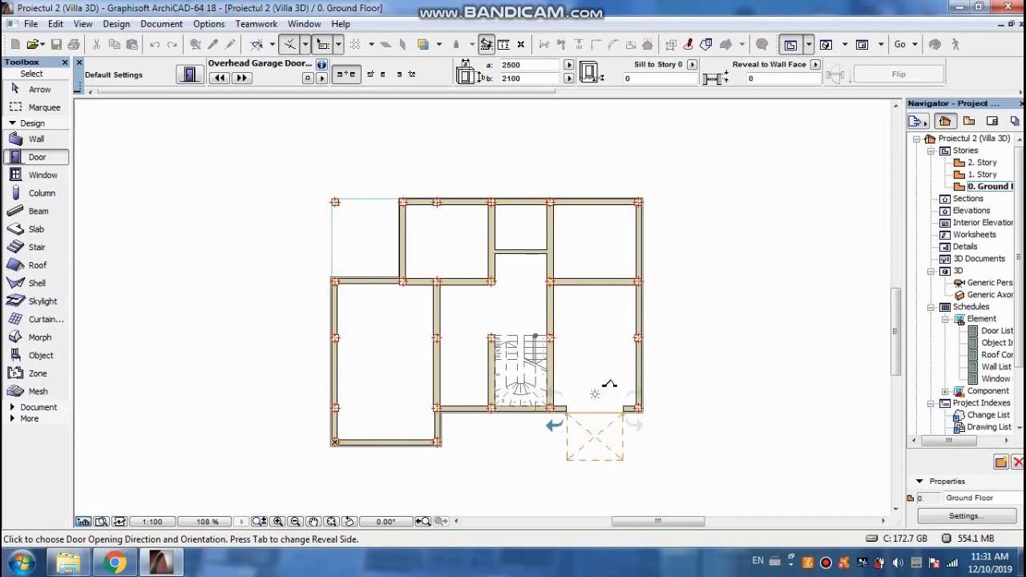
pyautogui.click(602, 393)
pyautogui.scroll(5, 601, 393)
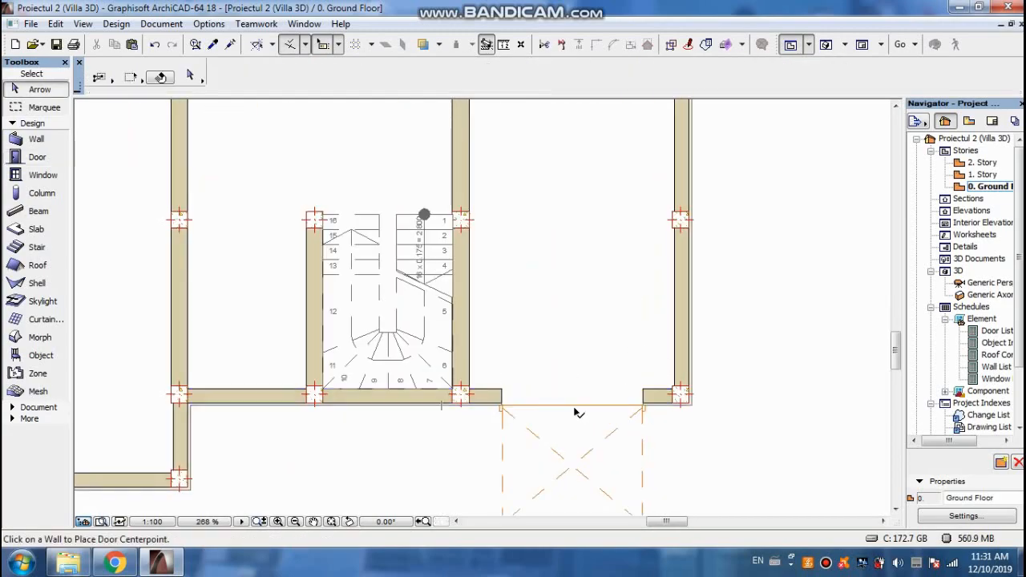
# - Place the garage door opening inward in the lower exterior wall of the room to the right of the stairs
pyautogui.click(40, 157)
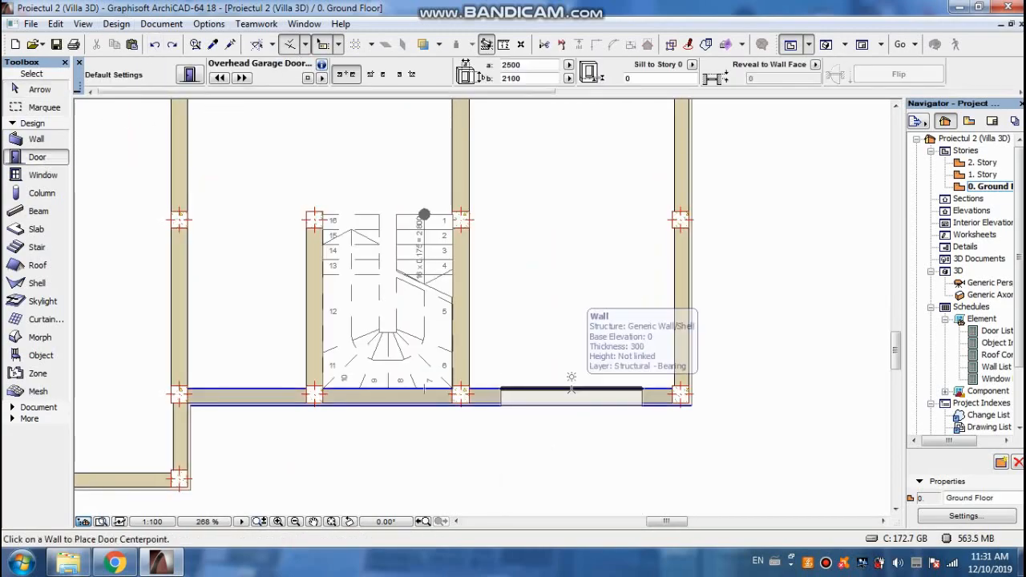
pyautogui.click(571, 390)
pyautogui.press('Escape')
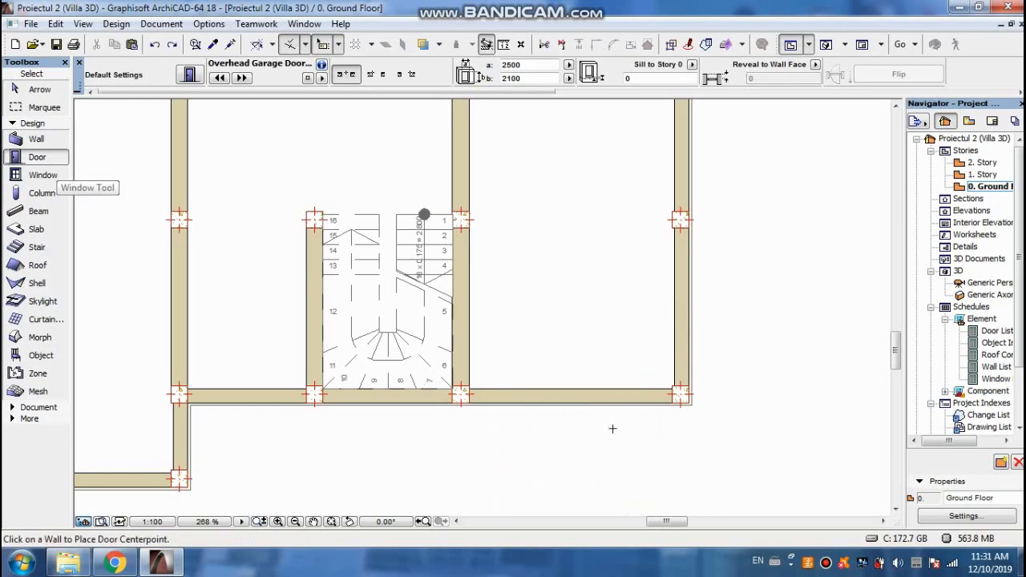
pyautogui.click(569, 400)
pyautogui.click(656, 363)
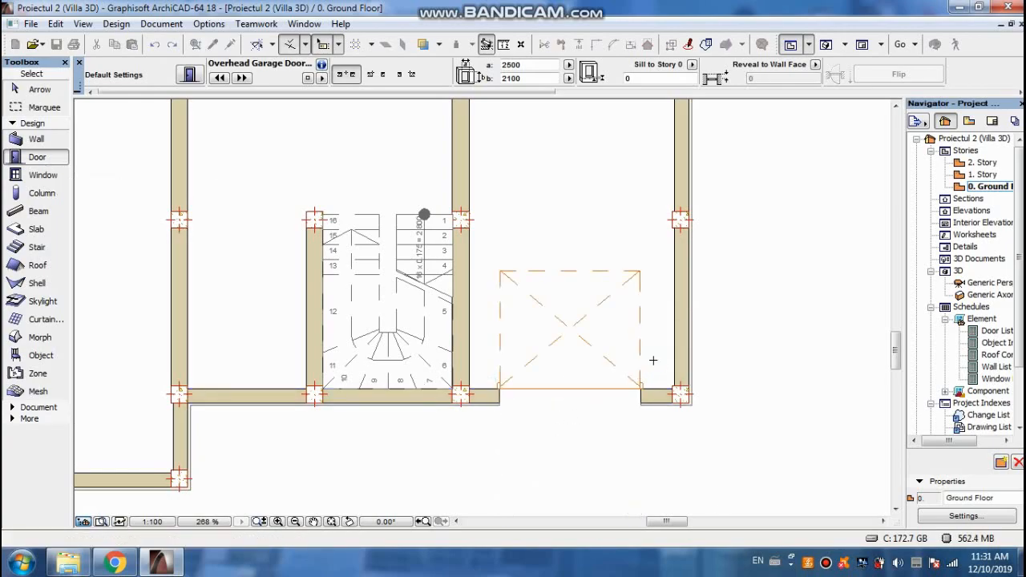
# - Examine the garage door from outside the building in the 3D view
pyautogui.scroll(-2, 633, 406)
pyautogui.press('F3')
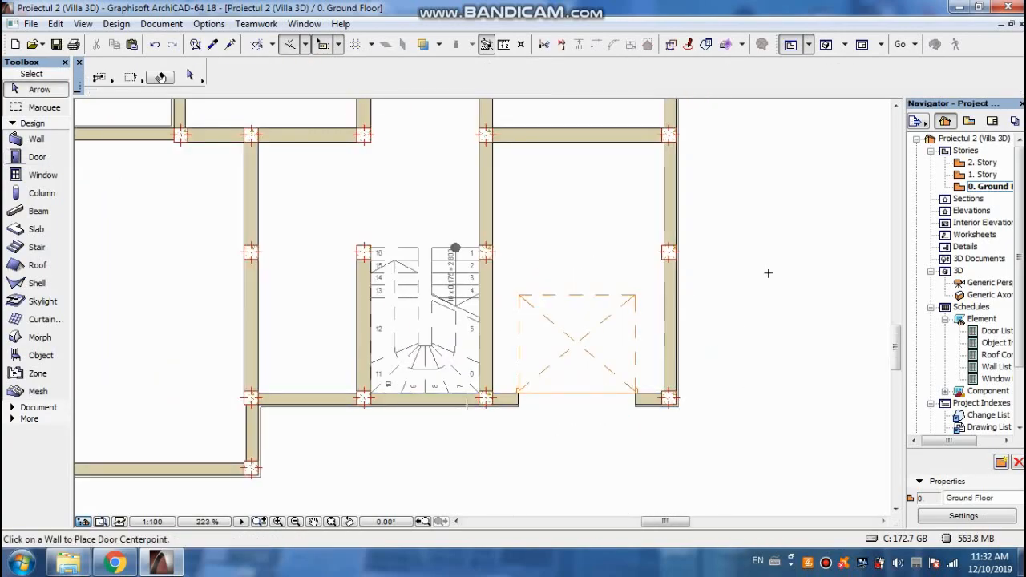
pyautogui.scroll(5, 665, 159)
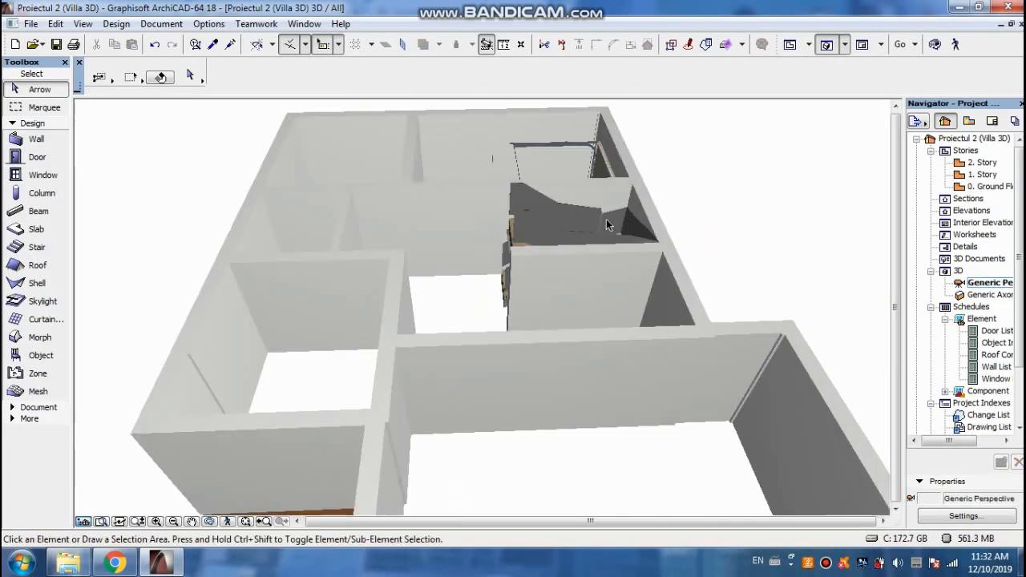
pyautogui.press('o')
pyautogui.scroll(3, 614, 159)
pyautogui.scroll(-2, 536, 273)
pyautogui.moveTo(510, 342); pyautogui.dragTo(726, 405)
pyautogui.scroll(-2, 665, 451)
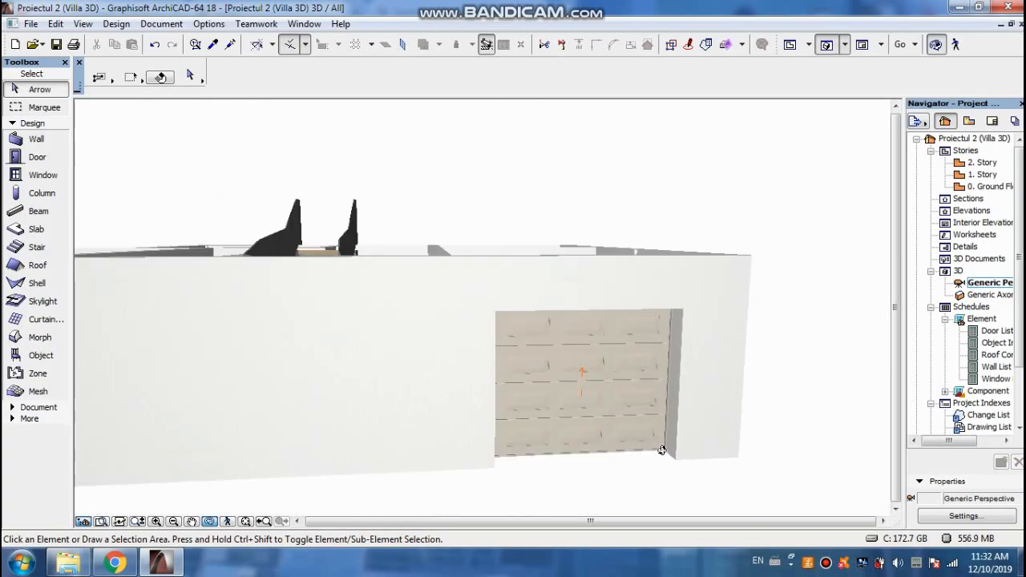
pyautogui.scroll(4, 664, 451)
pyautogui.scroll(-1, 446, 315)
pyautogui.scroll(-6, 447, 315)
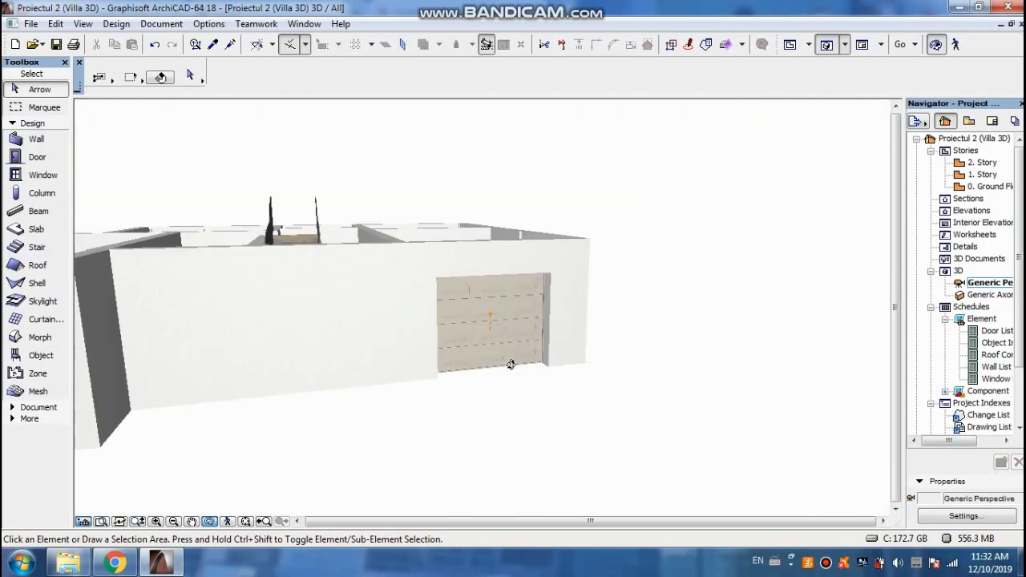
pyautogui.moveTo(511, 364); pyautogui.dragTo(296, 454)
# - Return to the ground floor plan, open the default door settings and browse the door library categories from empty openings to storefronts
pyautogui.press('F2')
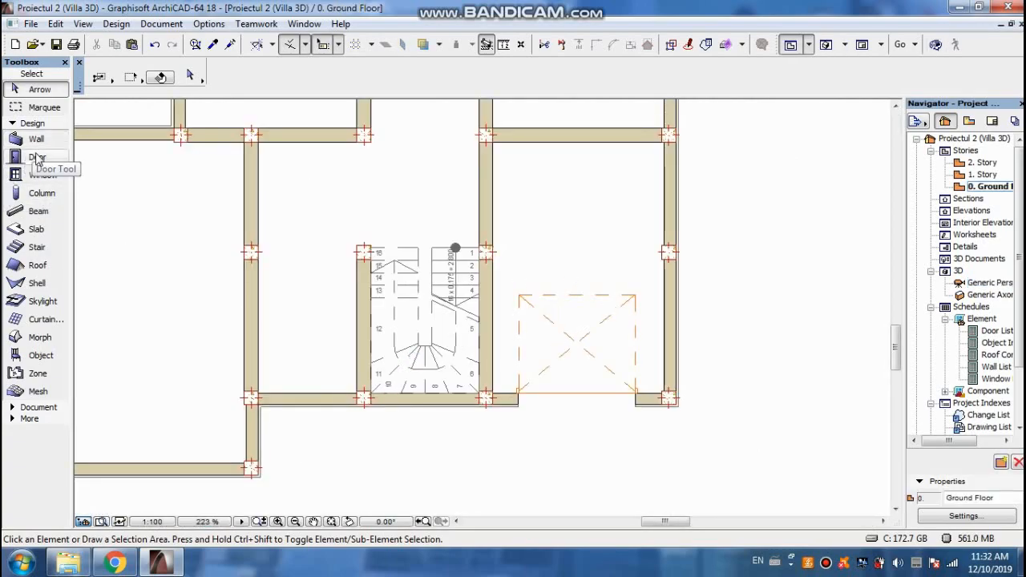
pyautogui.click(37, 157)
pyautogui.click(189, 74)
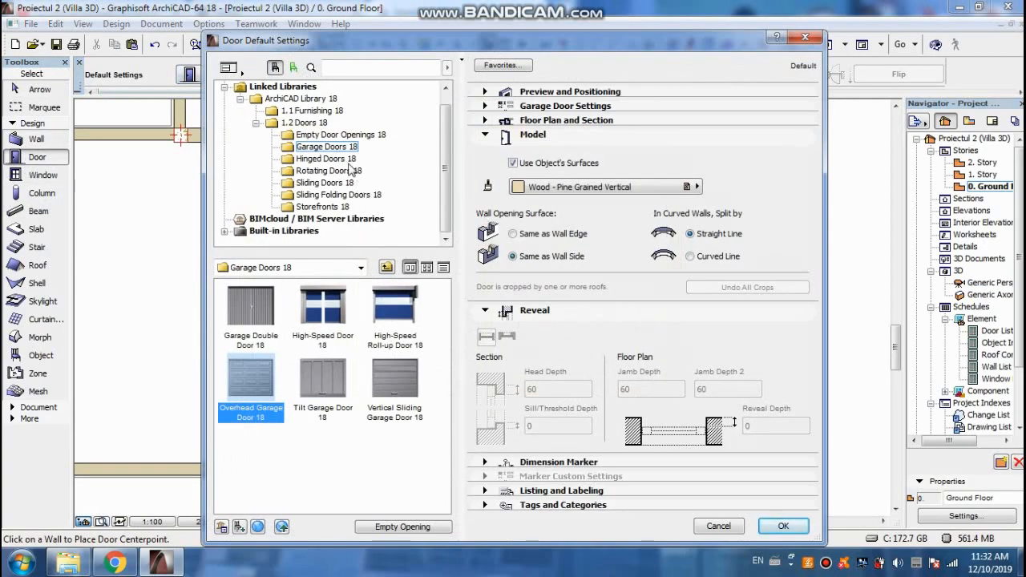
pyautogui.click(305, 122)
pyautogui.doubleClick(250, 309)
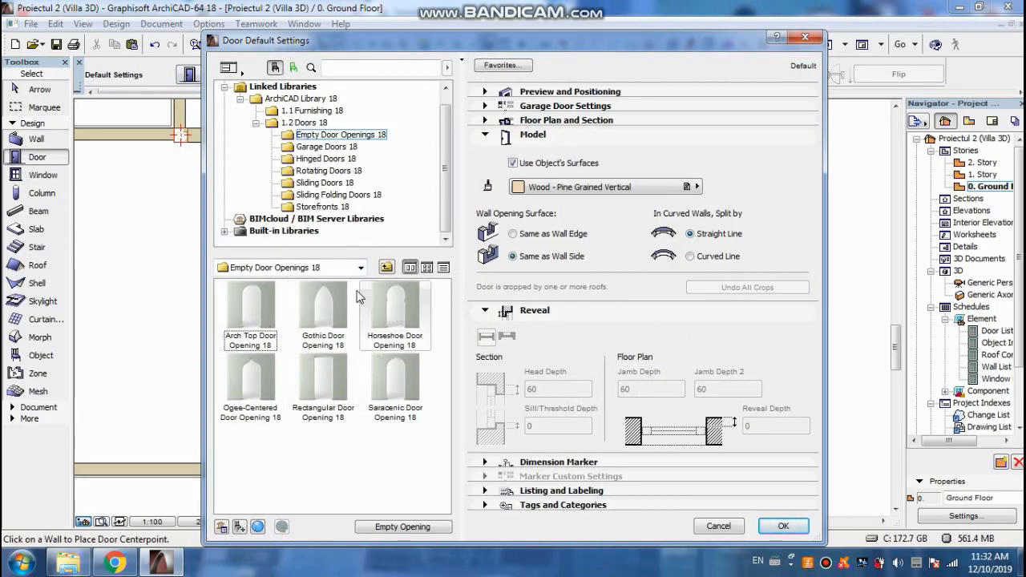
pyautogui.click(326, 146)
pyautogui.click(325, 158)
pyautogui.click(327, 171)
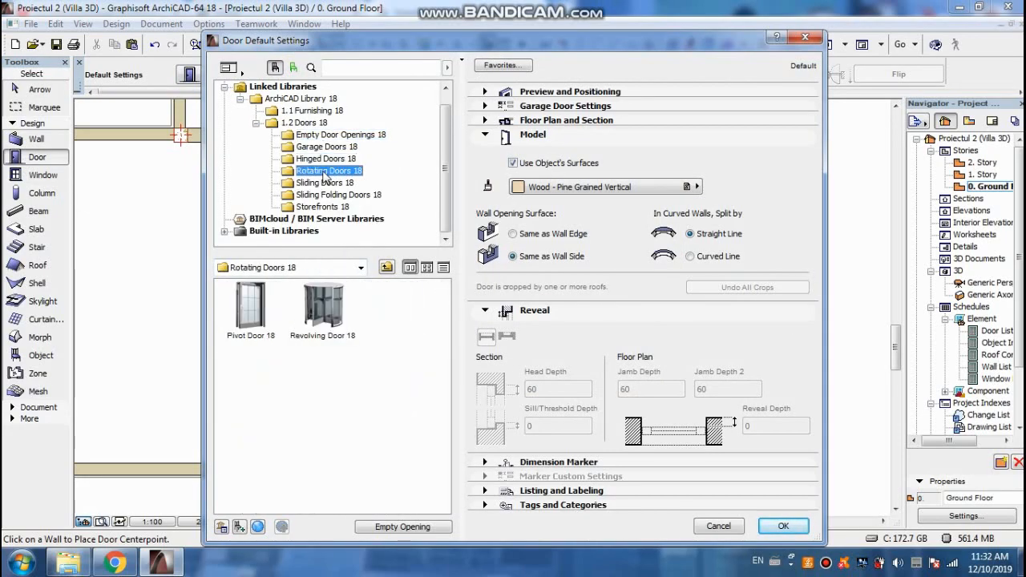
pyautogui.click(324, 183)
pyautogui.moveTo(447, 330); pyautogui.dragTo(440, 389)
pyautogui.scroll(-2, 430, 407)
pyautogui.scroll(3, 431, 405)
pyautogui.click(338, 195)
pyautogui.click(322, 207)
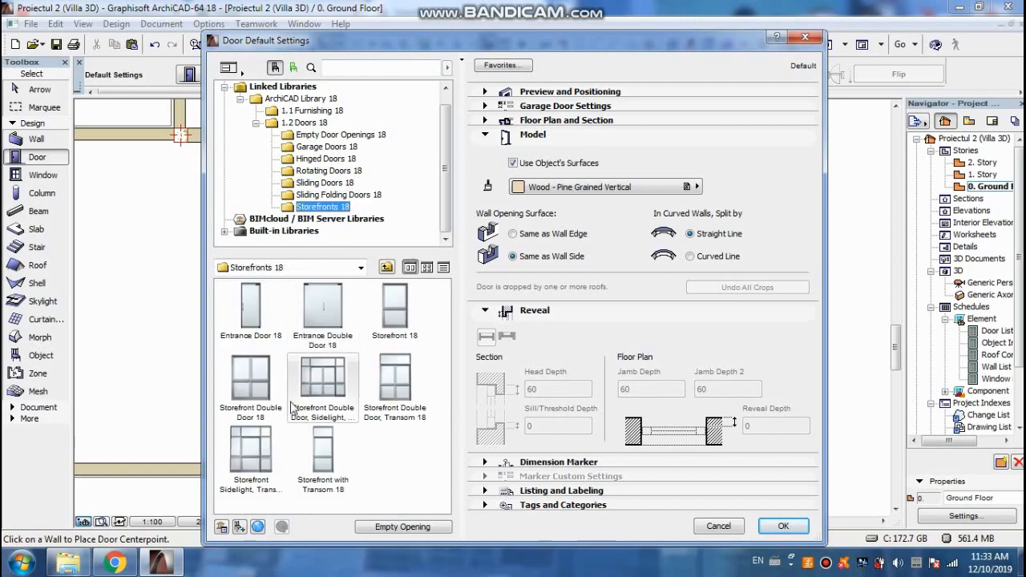
pyautogui.click(320, 136)
pyautogui.click(314, 148)
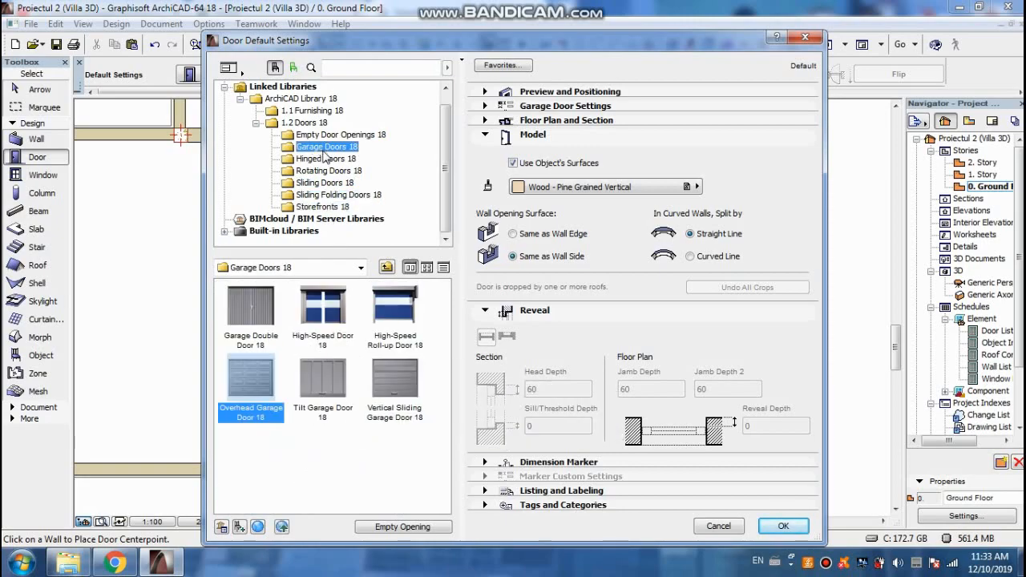
pyautogui.click(318, 159)
pyautogui.moveTo(446, 329); pyautogui.dragTo(439, 464)
pyautogui.click(325, 171)
# - Choose Exterior Double Sliding Door 18 and place it, facing inward, in the wall between the lower-left room and the terrace
pyautogui.click(323, 183)
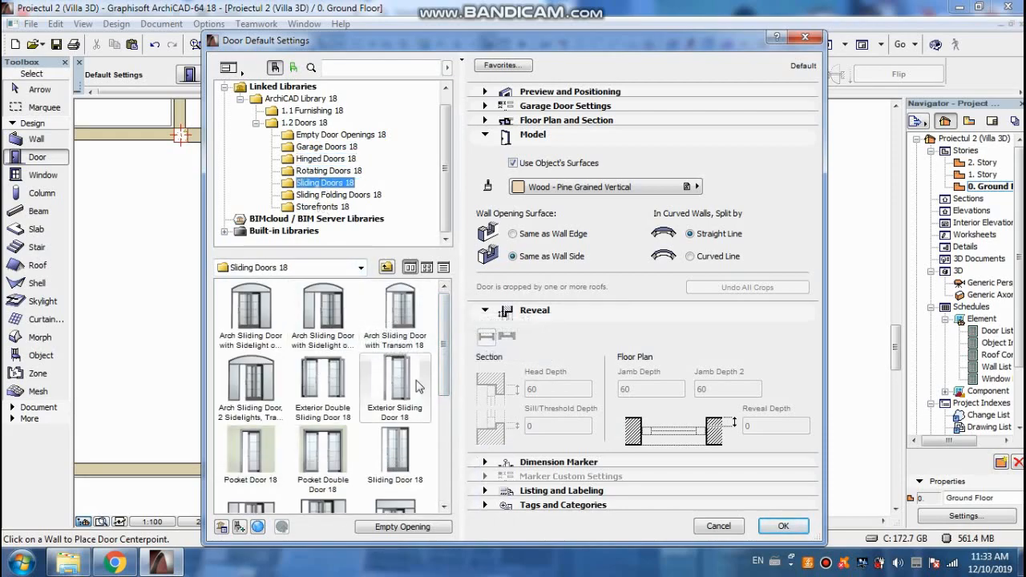
pyautogui.scroll(-1, 394, 380)
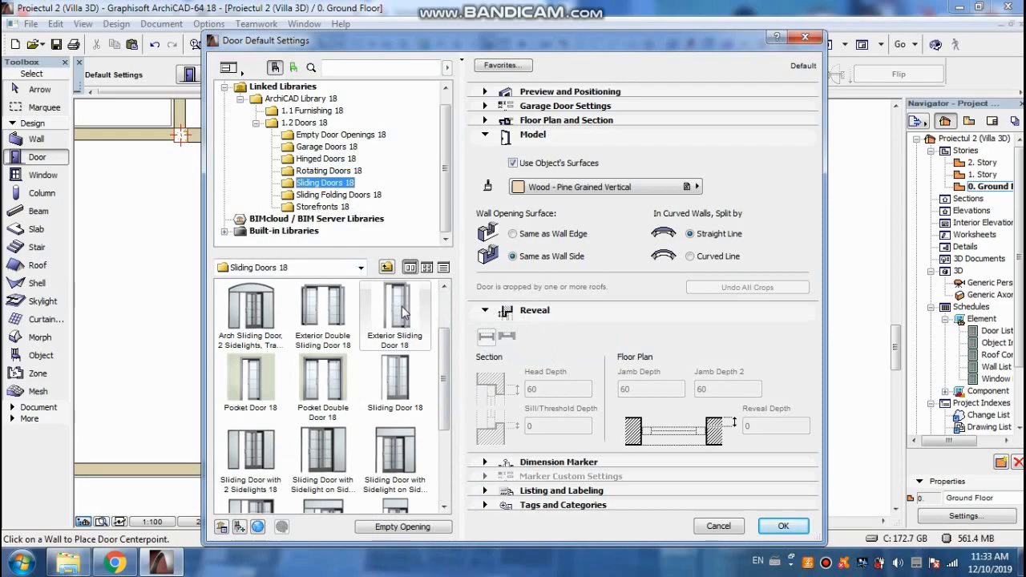
pyautogui.click(323, 312)
pyautogui.click(574, 93)
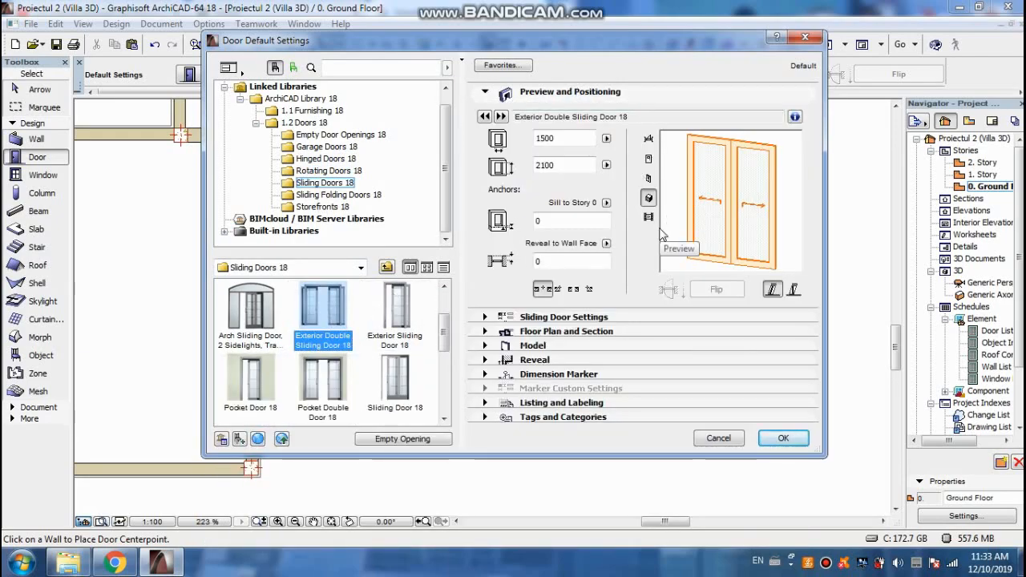
pyautogui.click(533, 346)
pyautogui.click(783, 438)
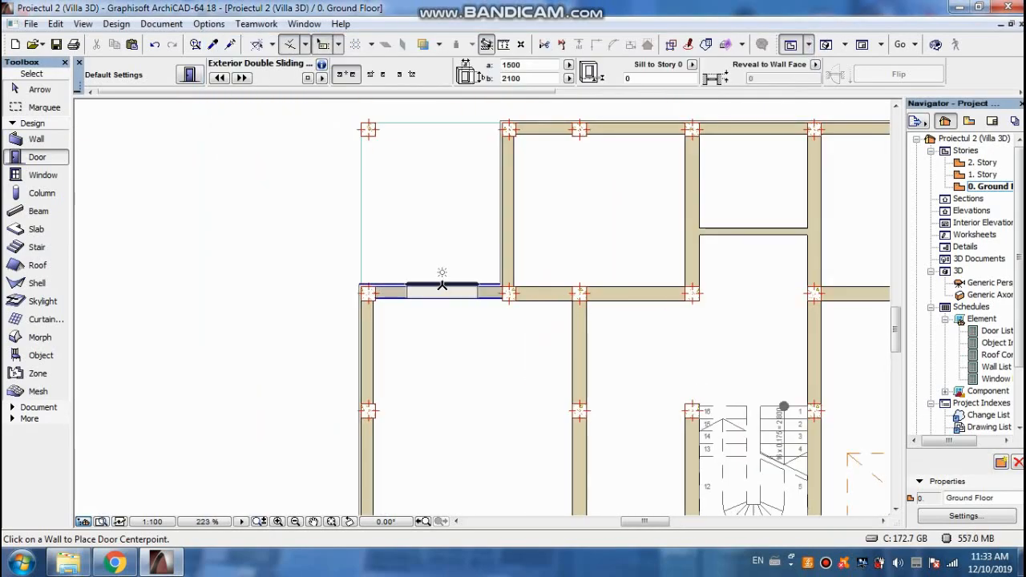
pyautogui.click(435, 287)
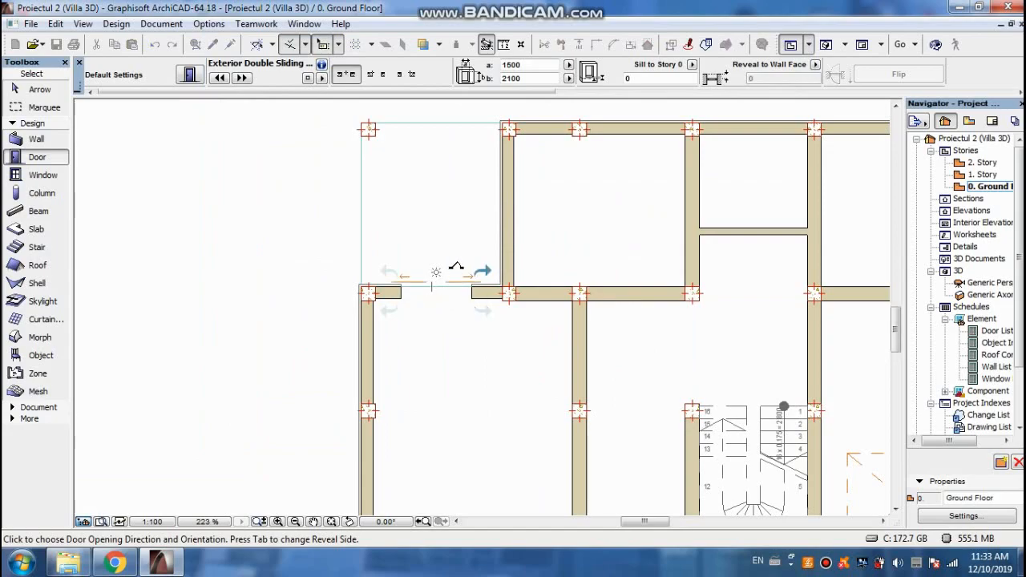
pyautogui.click(457, 316)
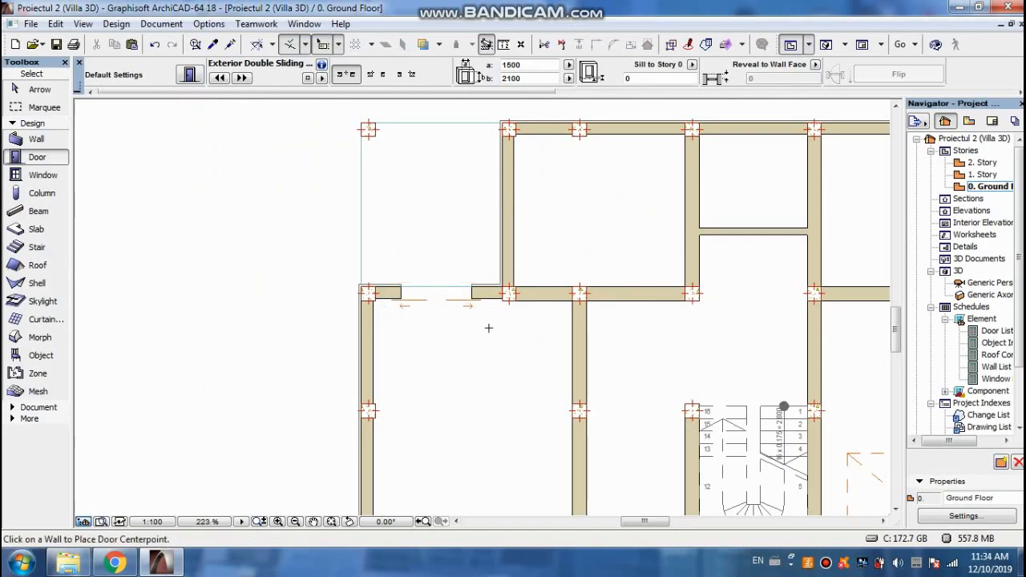
# - Examine the double sliding door and the terrace from outside in the 3D view
pyautogui.press('F3')
pyautogui.keyDown('shift'); pyautogui.moveTo(481, 307); pyautogui.dragTo(186, 548, button='middle'); pyautogui.keyUp('shift')
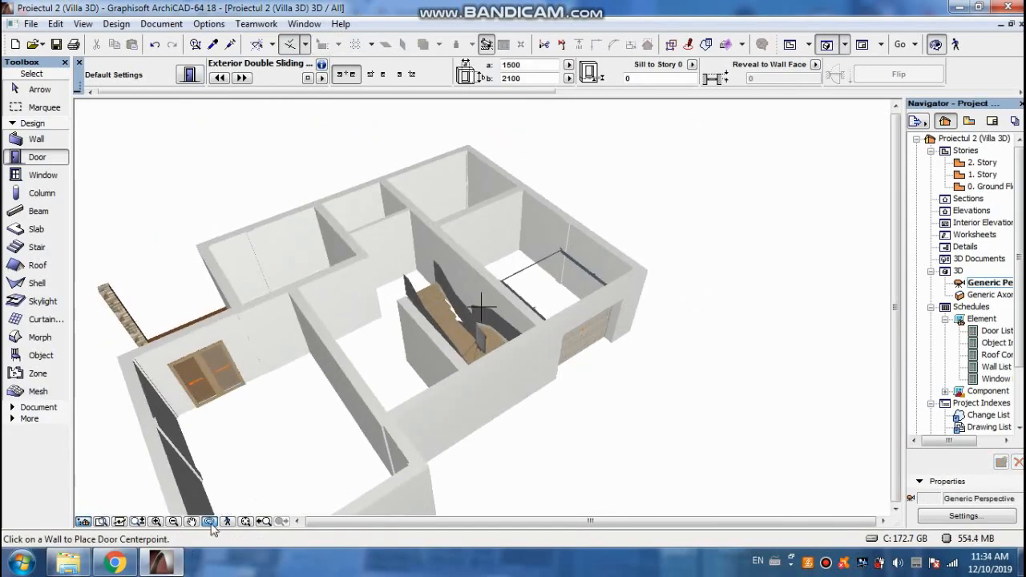
pyautogui.scroll(-2, 336, 360)
pyautogui.press('Escape')
pyautogui.keyDown('shift'); pyautogui.moveTo(149, 373); pyautogui.dragTo(601, 431, button='middle'); pyautogui.keyUp('shift')
pyautogui.scroll(5, 482, 384)
pyautogui.keyDown('shift'); pyautogui.moveTo(481, 382); pyautogui.dragTo(578, 460, button='middle'); pyautogui.keyUp('shift')
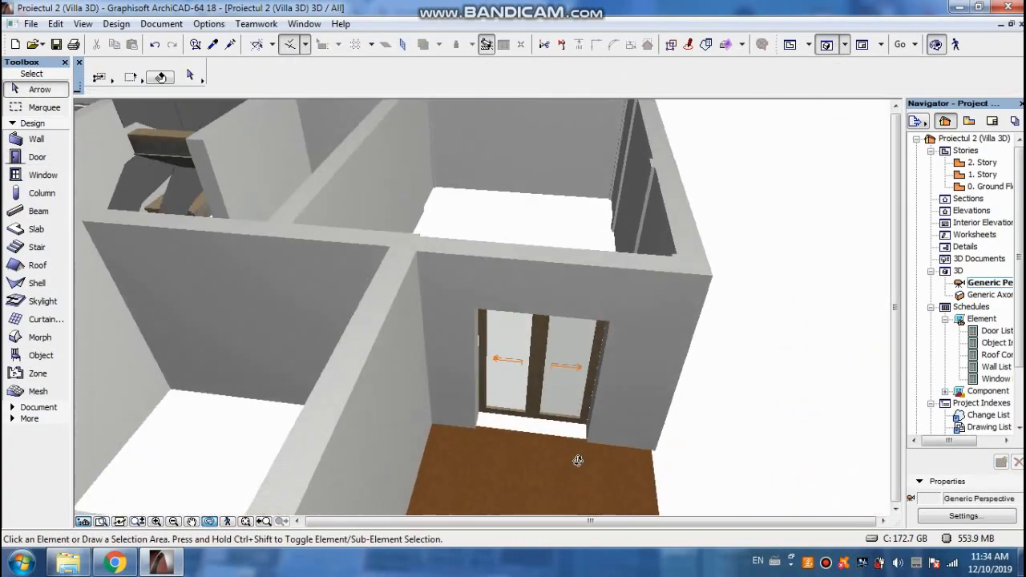
pyautogui.scroll(4, 559, 428)
pyautogui.scroll(-2, 558, 427)
pyautogui.keyDown('shift'); pyautogui.moveTo(557, 427); pyautogui.dragTo(306, 363, button='middle'); pyautogui.keyUp('shift')
pyautogui.scroll(4, 506, 196)
pyautogui.scroll(-4, 506, 197)
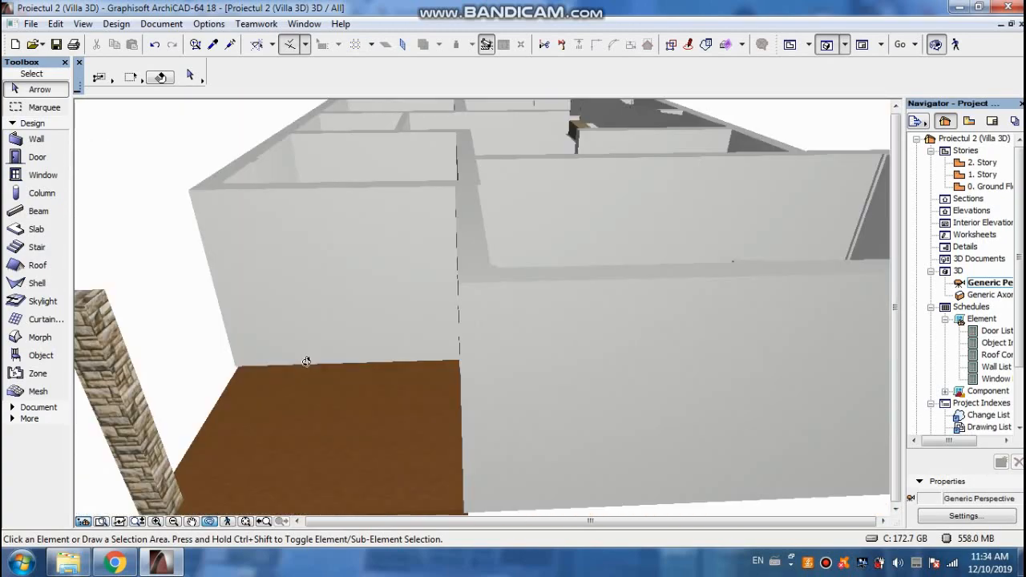
# - Return to the ground floor plan and try to select the double sliding door beside the terrace
pyautogui.press('F2')
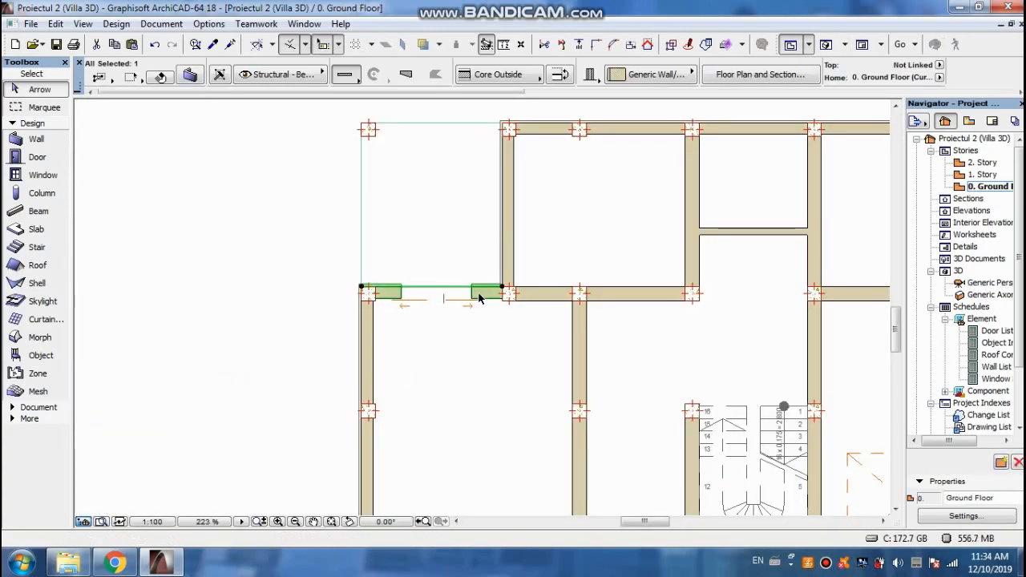
pyautogui.click(410, 302)
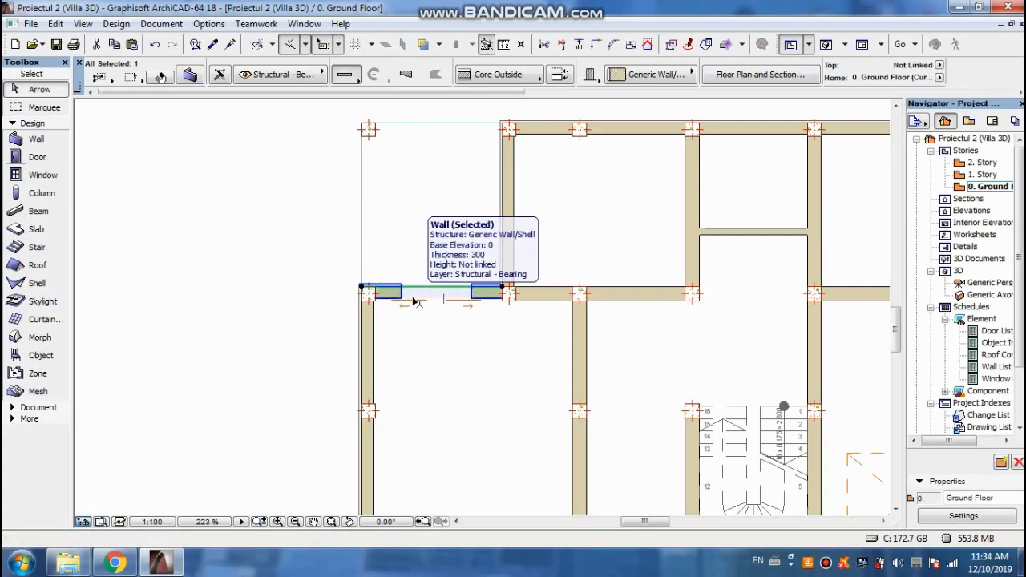
pyautogui.click(455, 321)
pyautogui.click(453, 300)
pyautogui.click(464, 313)
pyautogui.click(444, 300)
pyautogui.click(471, 311)
# - Open the default door settings and choose Wood - Pine Grained Vertical as the door surface
pyautogui.click(39, 158)
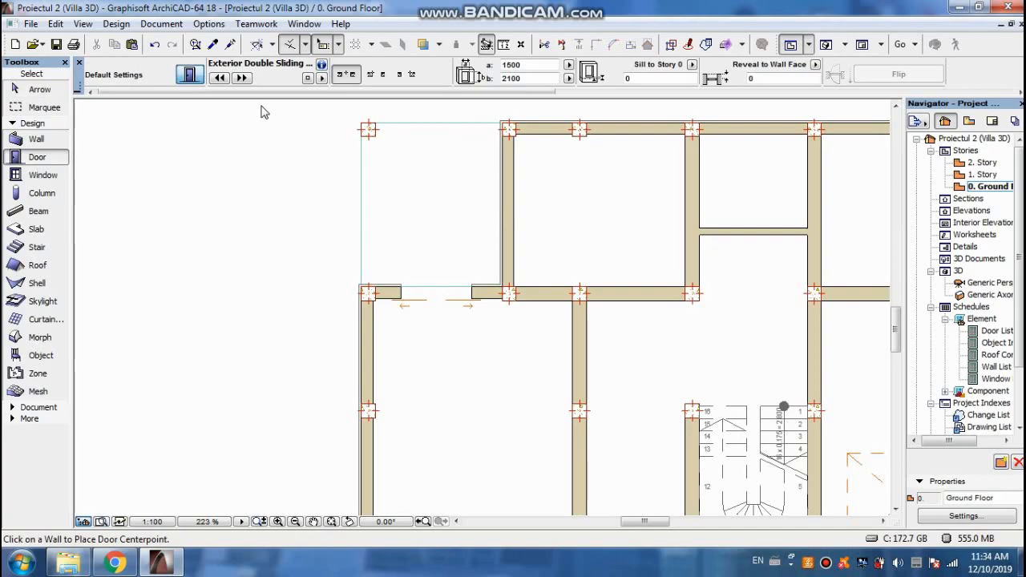
pyautogui.click(190, 75)
pyautogui.click(571, 190)
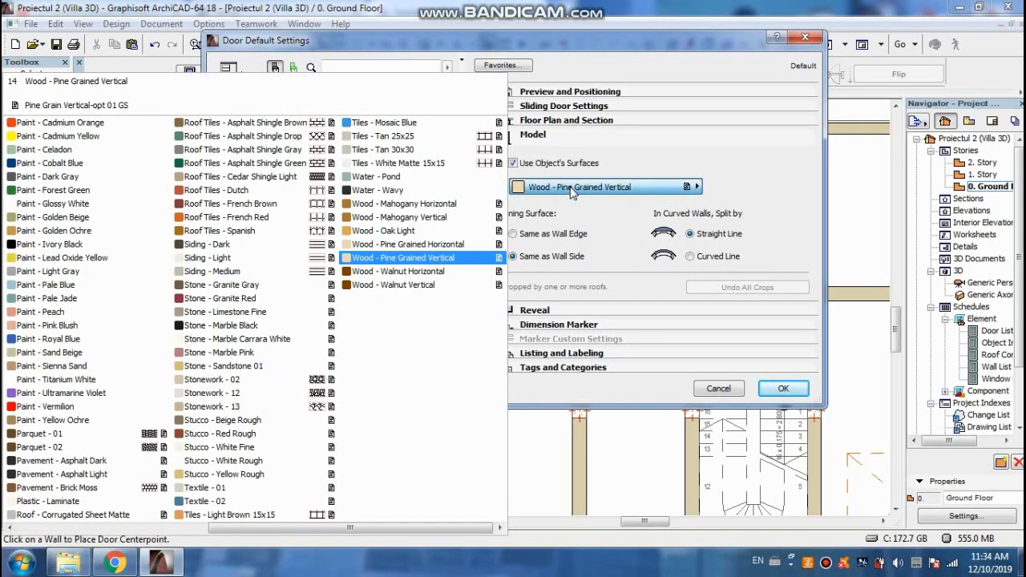
pyautogui.click(433, 261)
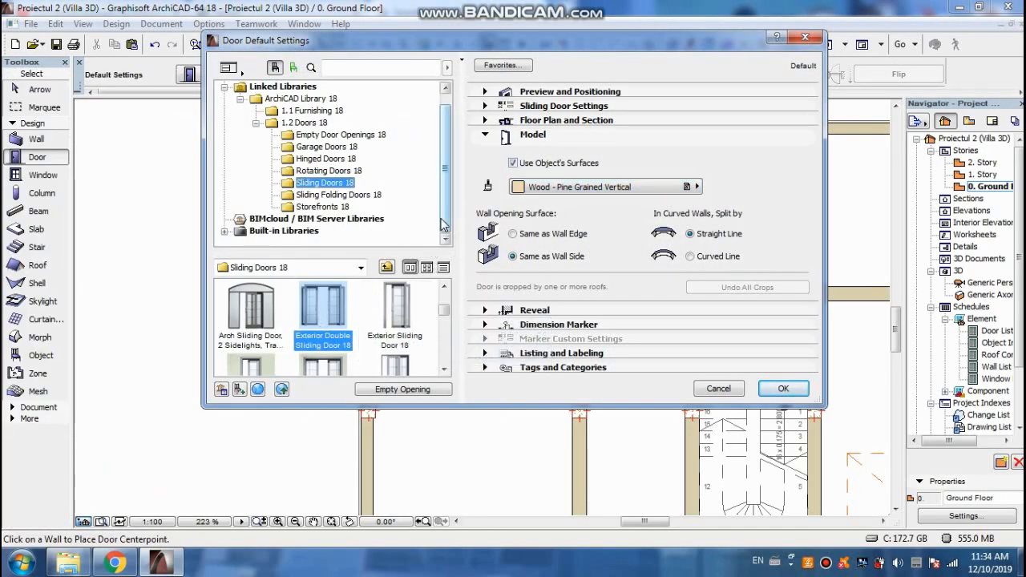
# - Choose Pivot Door 18 from the rotating doors and place it in the exterior wall beside the stairs, opening inward
pyautogui.click(329, 171)
pyautogui.click(250, 308)
pyautogui.click(569, 92)
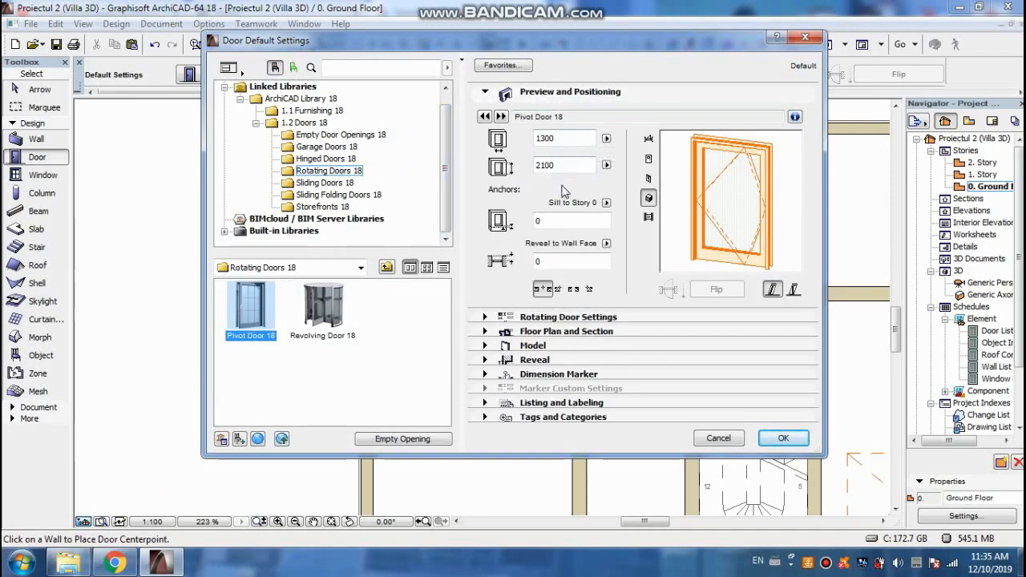
pyautogui.click(783, 438)
pyautogui.scroll(2, 473, 346)
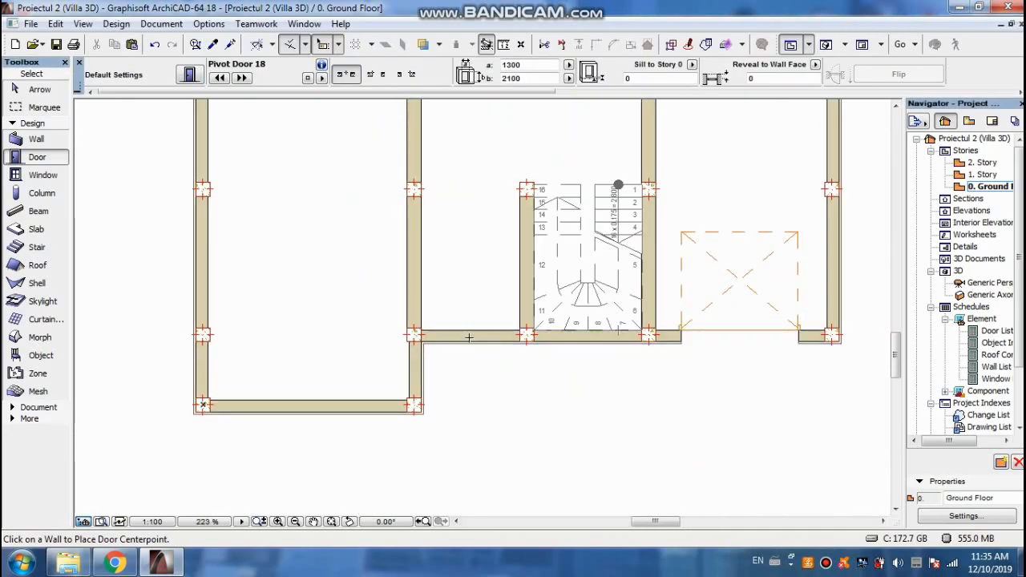
pyautogui.scroll(2, 465, 337)
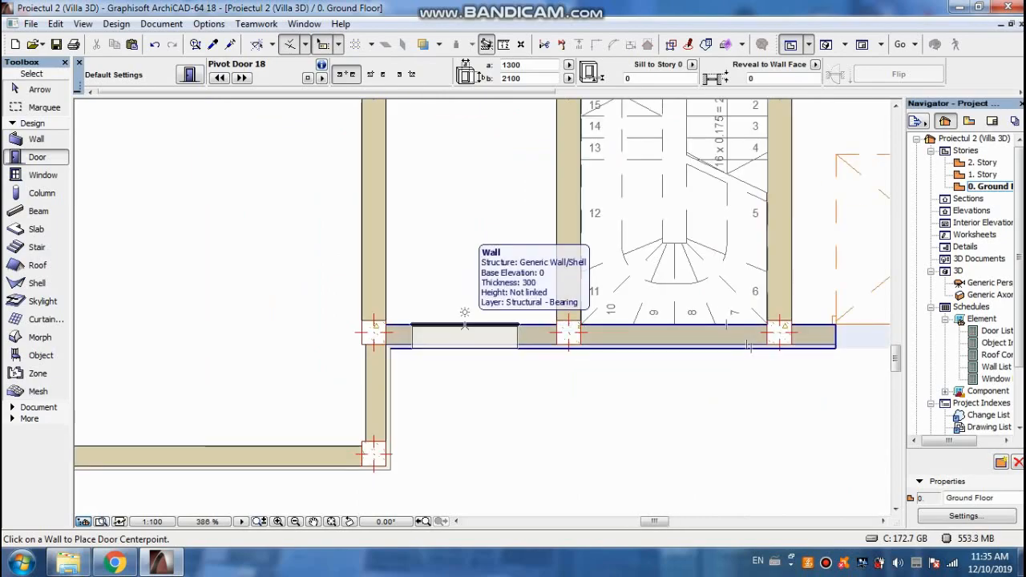
pyautogui.click(469, 324)
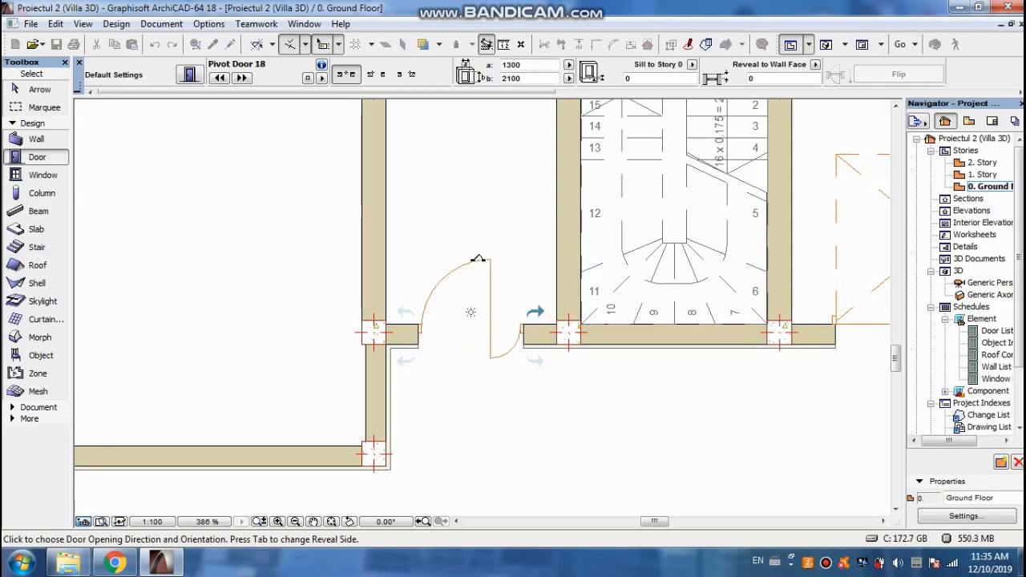
pyautogui.click(485, 307)
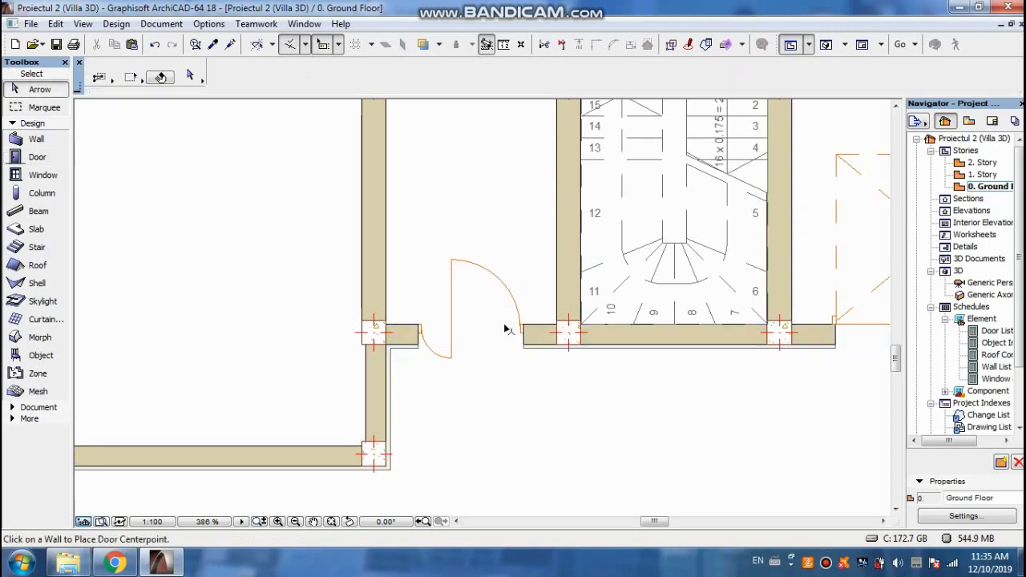
# - Examine the pivot entrance door from outside the building in the 3D view
pyautogui.press('F3')
pyautogui.scroll(-3, 432, 227)
pyautogui.keyDown('shift'); pyautogui.moveTo(717, 264); pyautogui.dragTo(567, 417, button='middle'); pyautogui.keyUp('shift')
pyautogui.scroll(6, 566, 417)
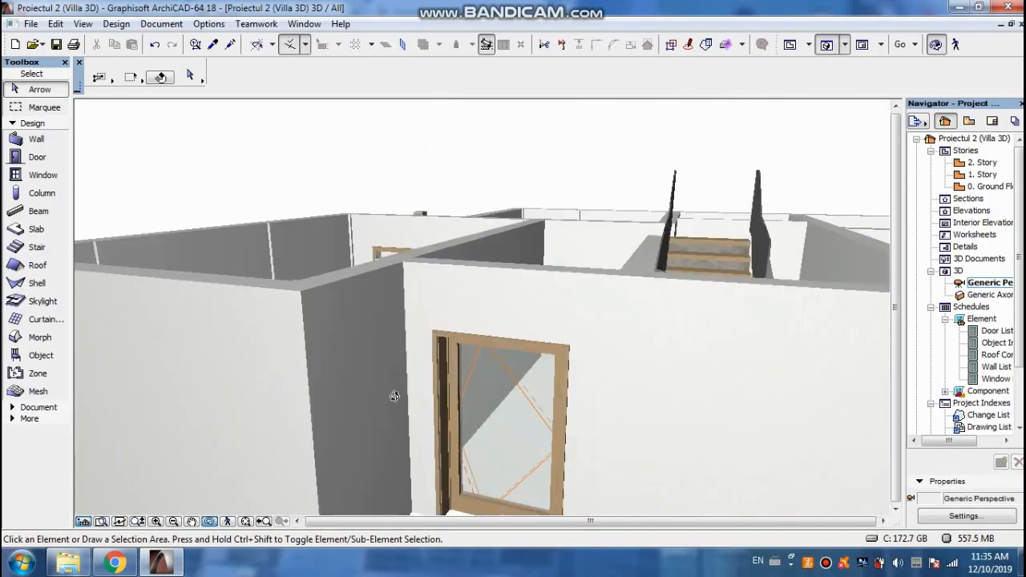
pyautogui.scroll(-10, 561, 296)
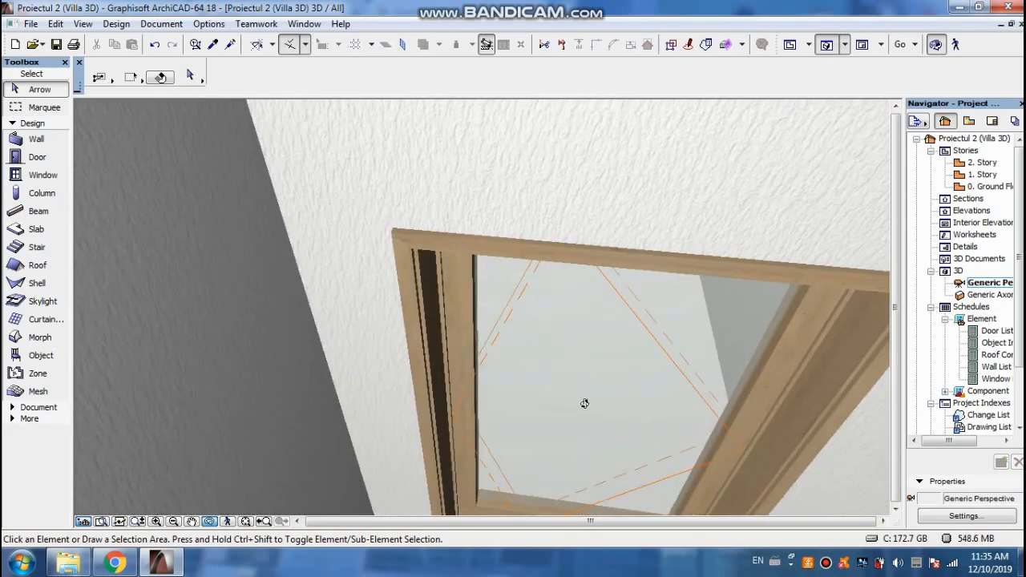
# - Return to the ground floor plan and choose Door 18 from the hinged doors in the default door settings
pyautogui.press('F2')
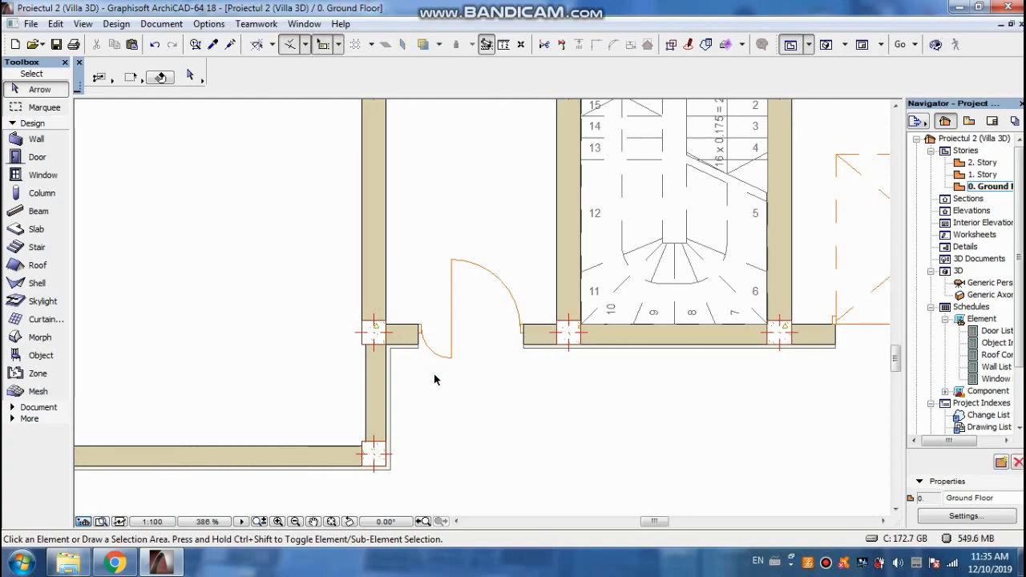
pyautogui.scroll(-3, 493, 419)
pyautogui.moveTo(518, 186); pyautogui.dragTo(510, 285, button='middle')
pyautogui.scroll(1, 570, 295)
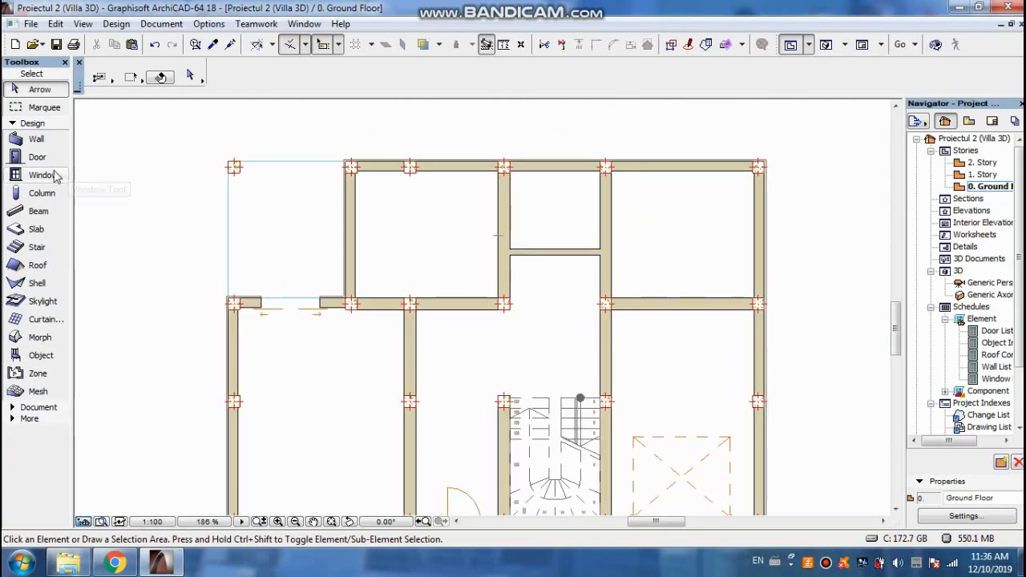
pyautogui.click(40, 158)
pyautogui.click(189, 75)
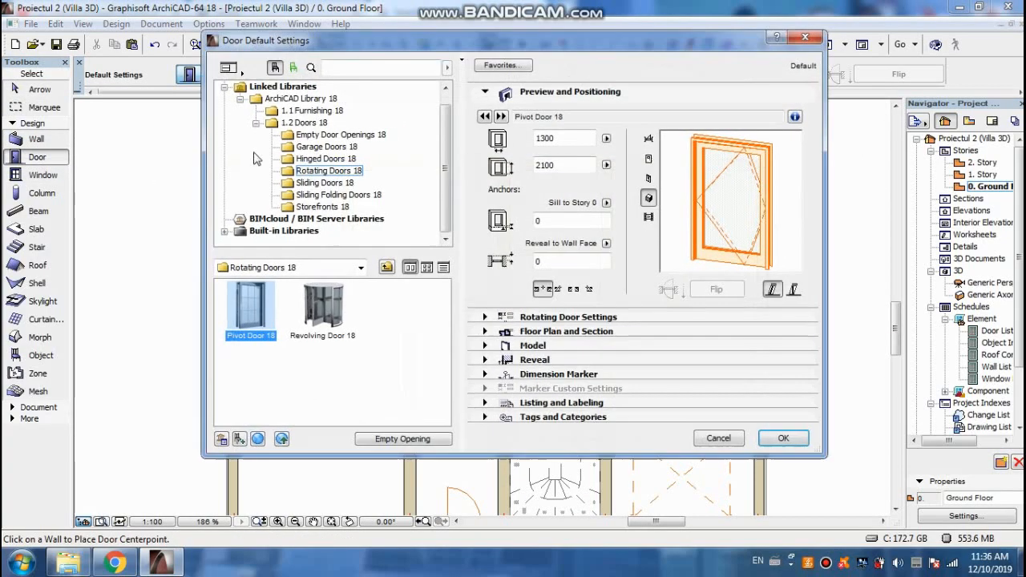
pyautogui.click(337, 184)
pyautogui.click(325, 159)
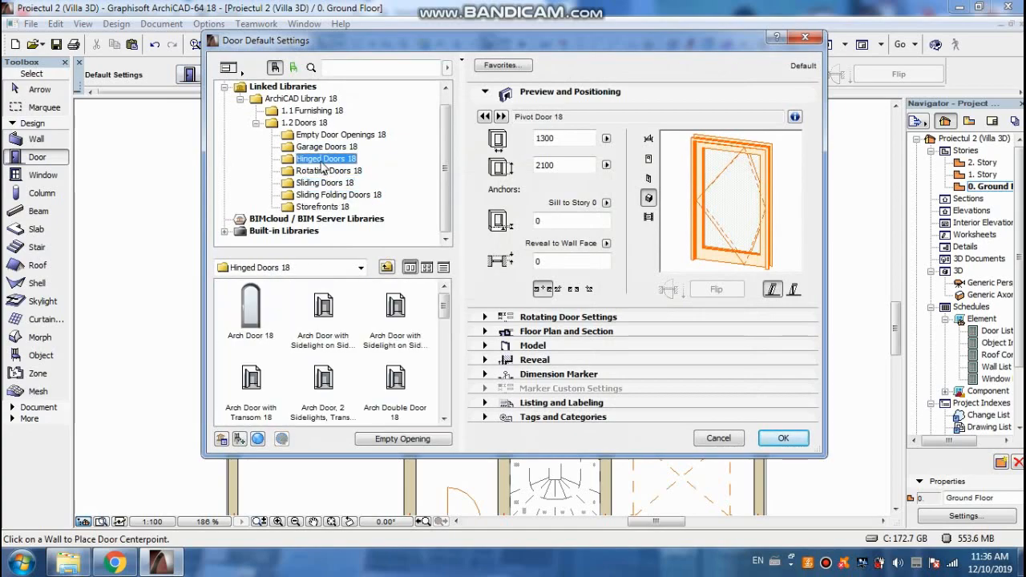
pyautogui.moveTo(443, 303); pyautogui.dragTo(442, 354)
pyautogui.click(251, 306)
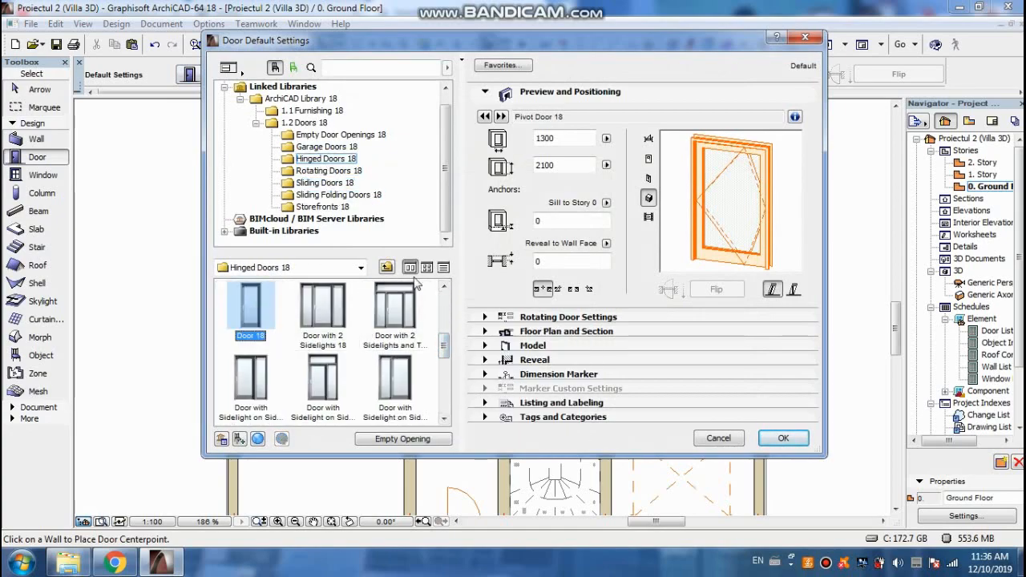
# - Review the hinged door, reveal and preview settings of Door 18 and accept them as the door defaults
pyautogui.click(561, 317)
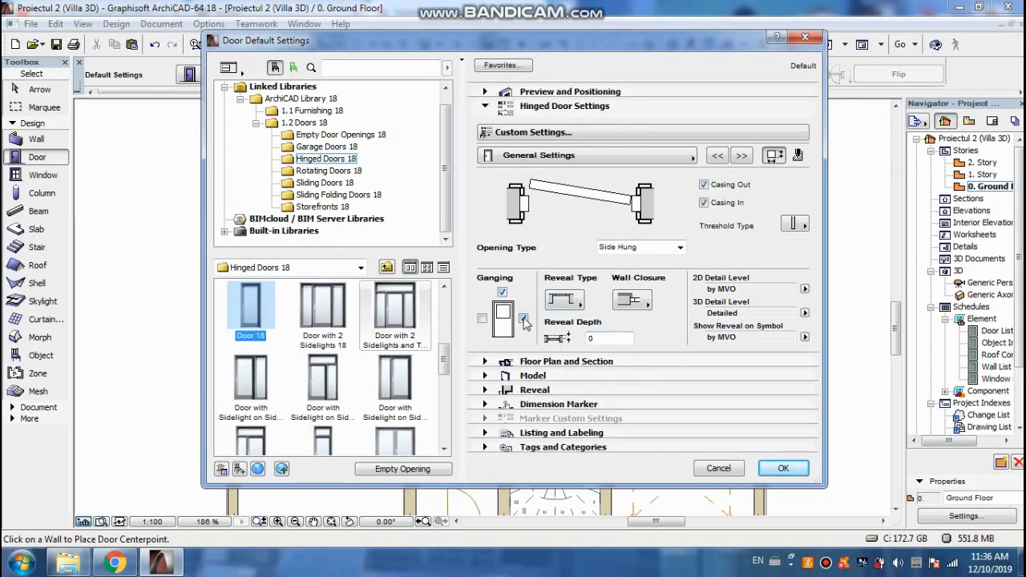
pyautogui.click(572, 362)
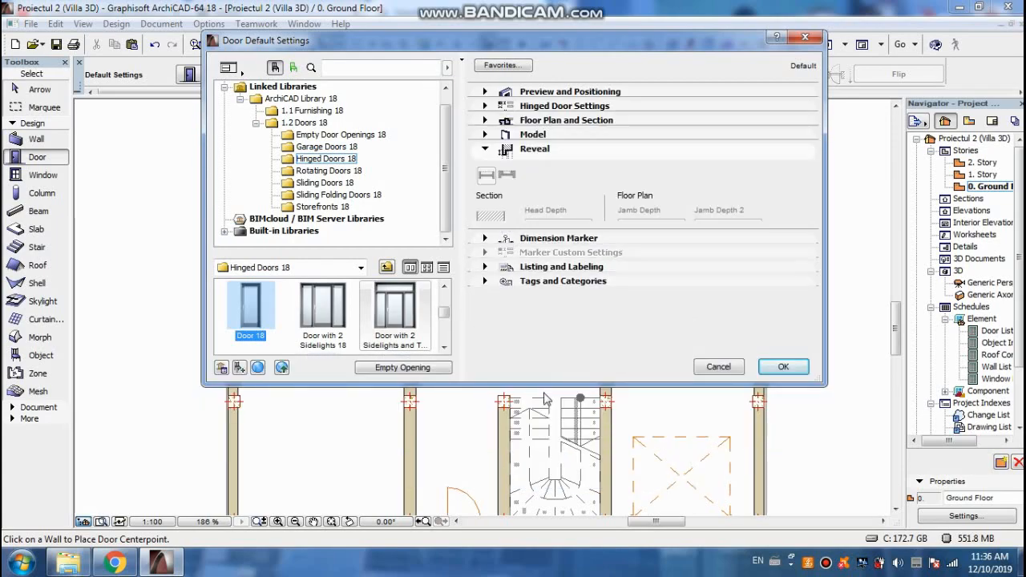
pyautogui.click(539, 108)
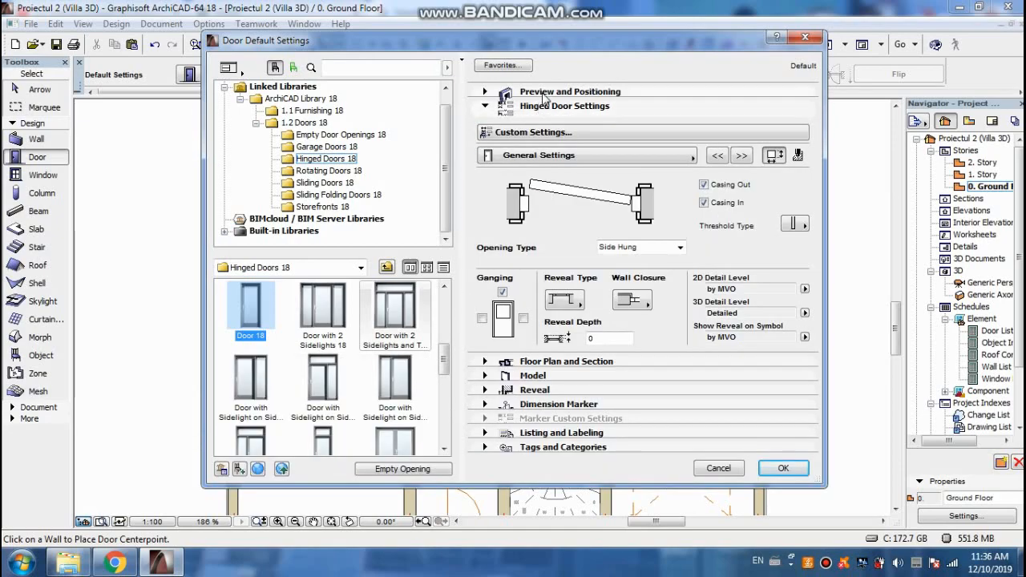
pyautogui.click(540, 95)
pyautogui.click(562, 319)
pyautogui.click(527, 93)
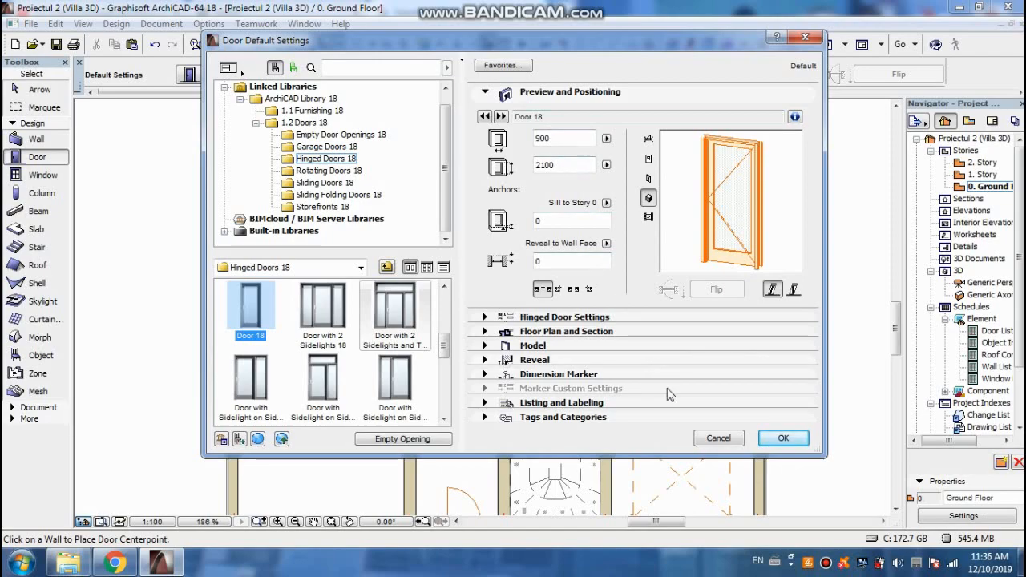
pyautogui.click(783, 439)
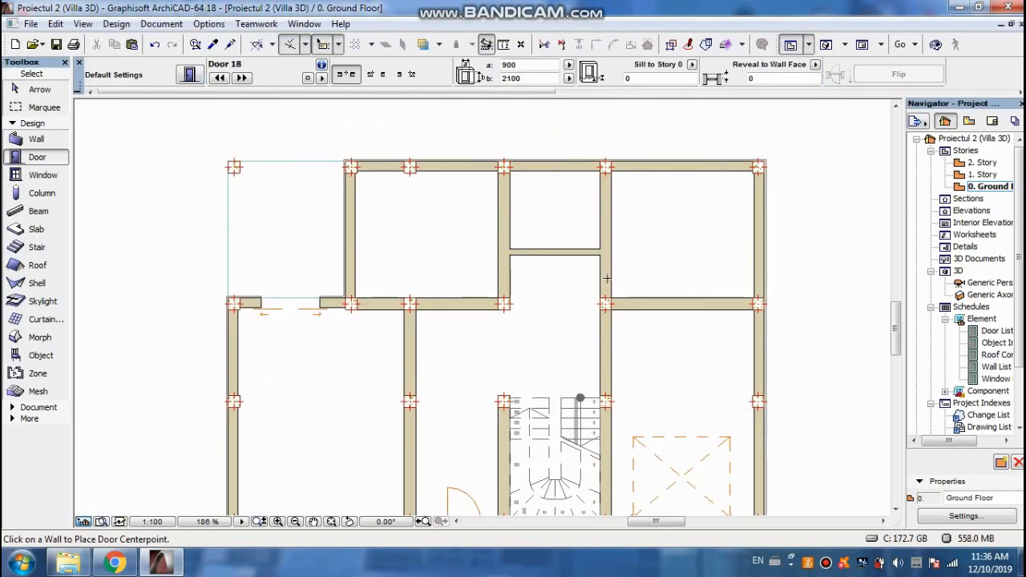
# - Place two Door 18 doors in the hallway's right wall, one opening into the upper-right room and one into the garage
pyautogui.scroll(3, 605, 277)
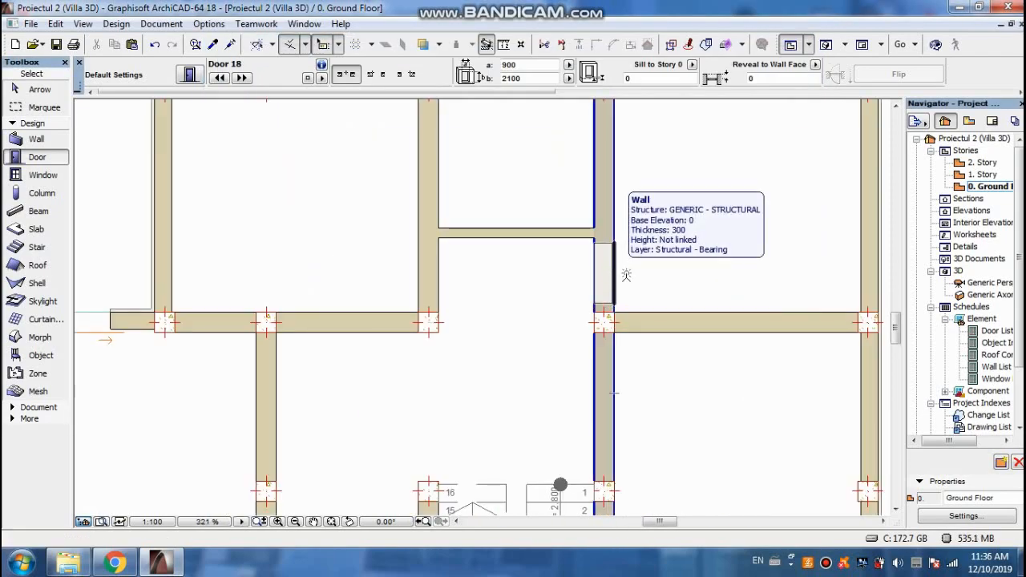
pyautogui.click(616, 278)
pyautogui.click(623, 313)
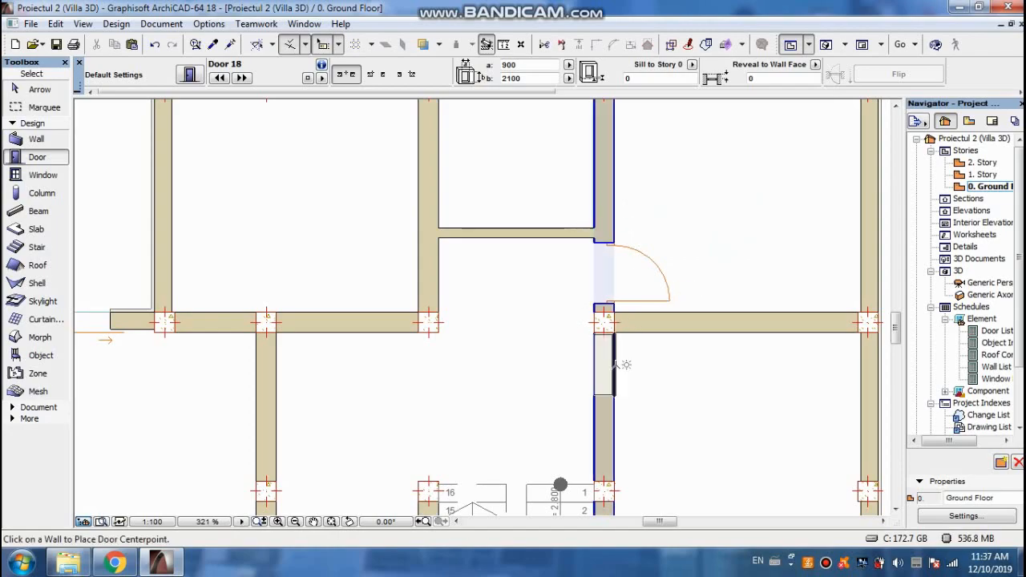
pyautogui.click(616, 374)
pyautogui.click(667, 349)
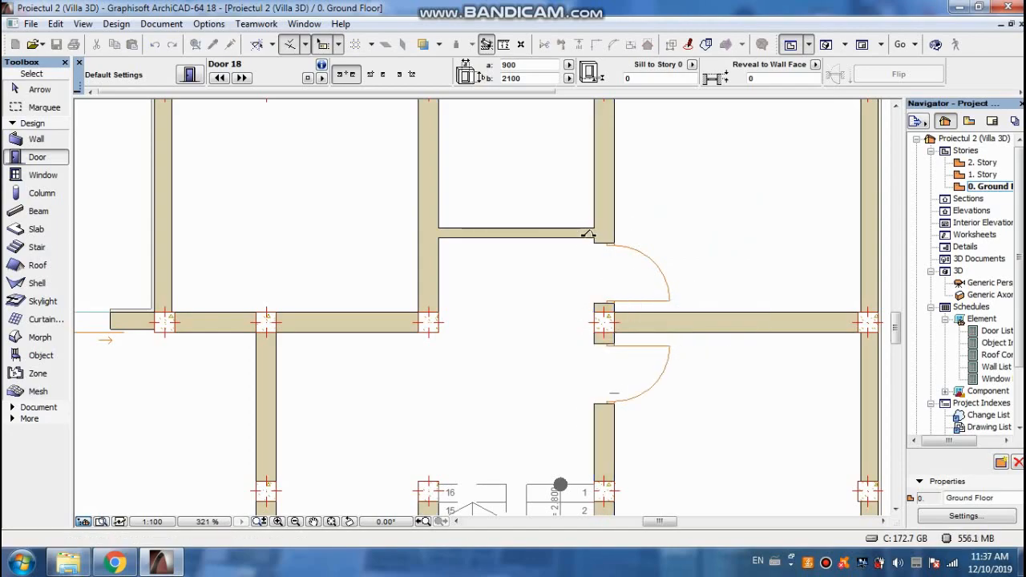
# - Place a Door 18 in the lower wall of the upper-middle room, next to the hallway column, opening into the room
pyautogui.scroll(-3, 565, 281)
pyautogui.scroll(3, 476, 295)
pyautogui.click(473, 297)
pyautogui.click(502, 258)
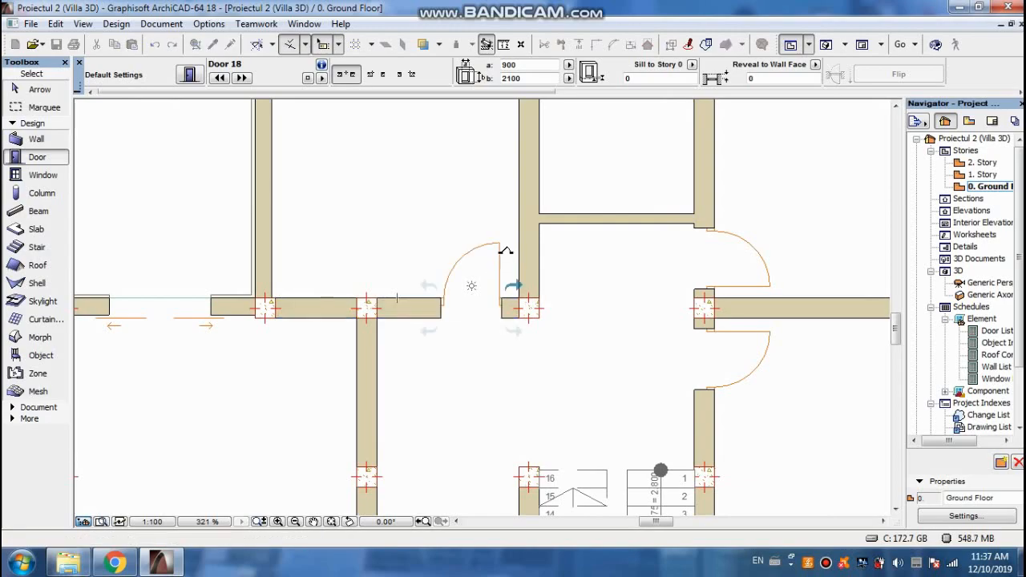
# - Change the default door to Double Door 18 from the hinged doors
pyautogui.scroll(-3, 432, 207)
pyautogui.scroll(-1, 445, 207)
pyautogui.scroll(2, 426, 251)
pyautogui.scroll(-2, 513, 260)
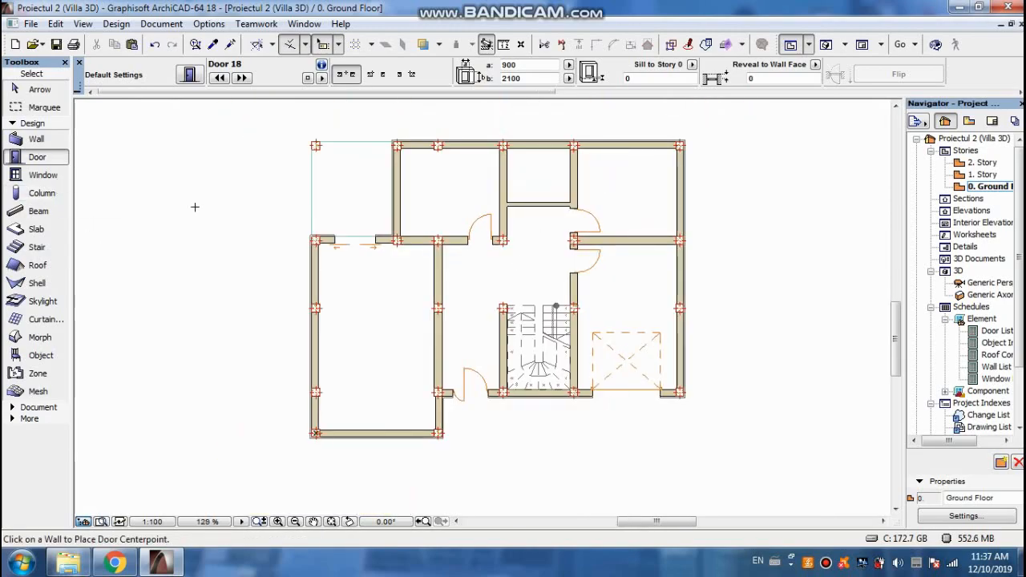
pyautogui.doubleClick(48, 158)
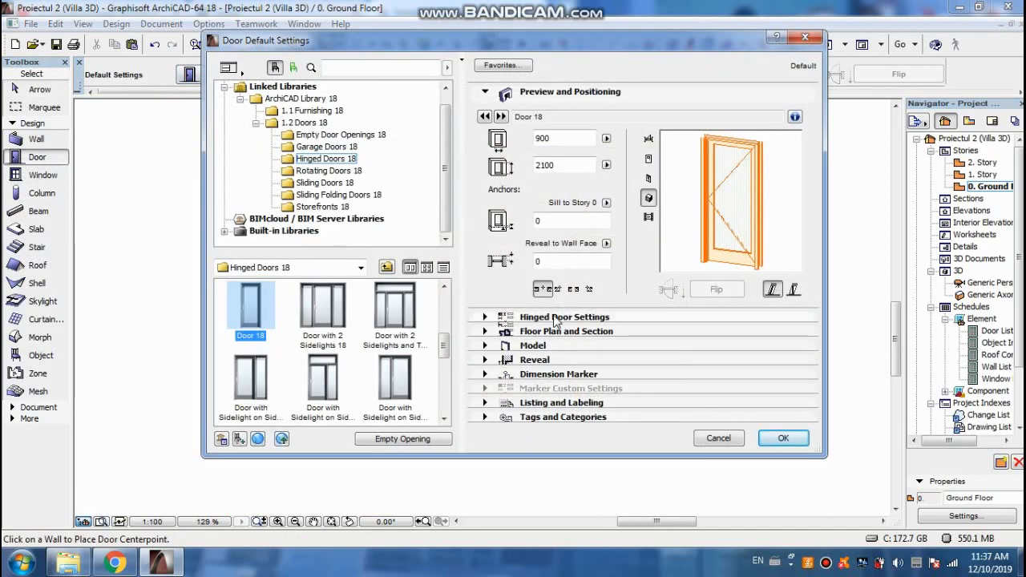
pyautogui.moveTo(445, 345); pyautogui.dragTo(446, 365)
pyautogui.click(424, 380)
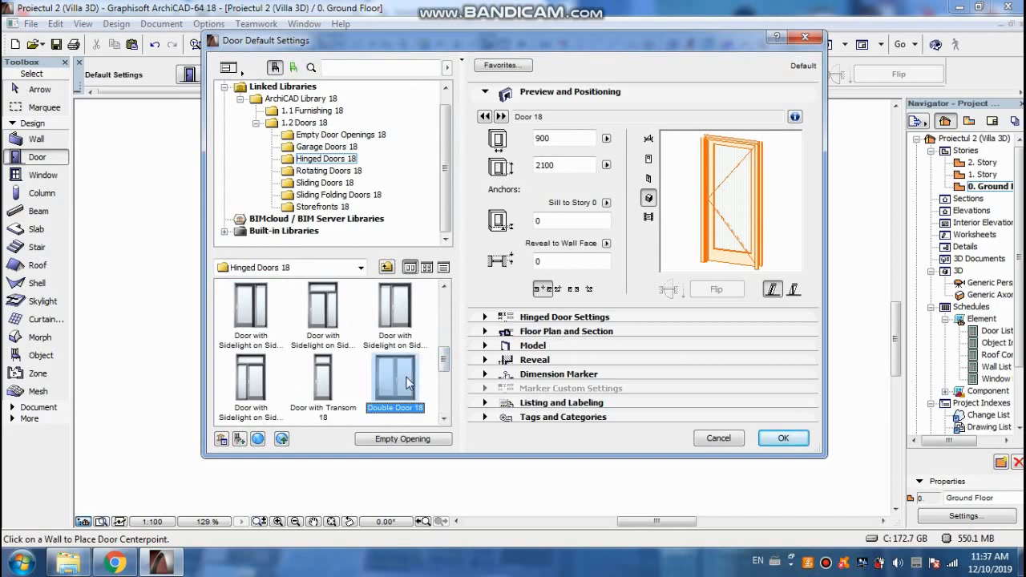
pyautogui.click(784, 438)
# - Place the double door in the upper part of the wall between the hallway and the large left-hand room, opening into that room
pyautogui.scroll(2, 432, 271)
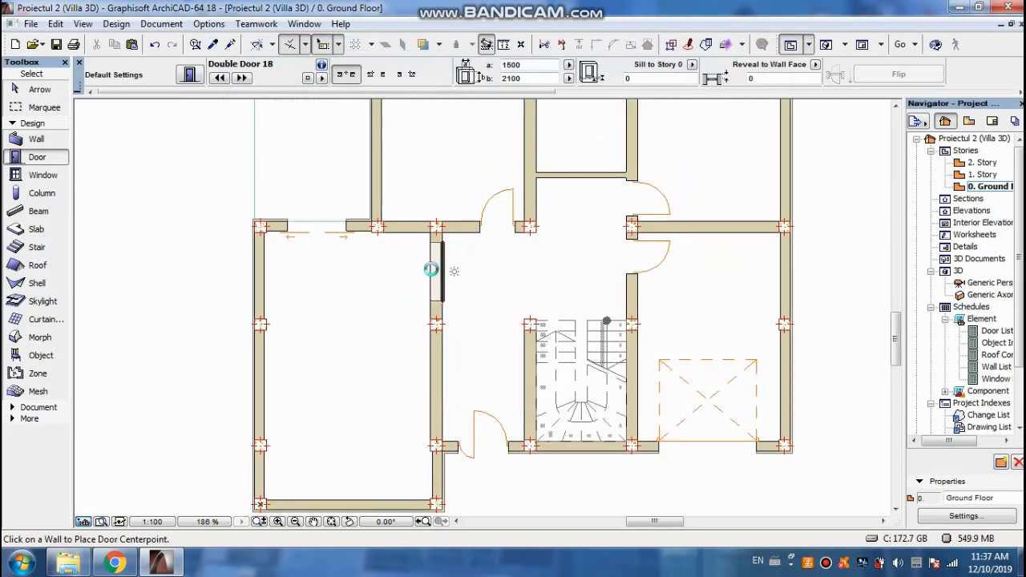
pyautogui.click(428, 272)
pyautogui.click(389, 270)
# - Choose Metal Door 18 from the hinged doors as the default door
pyautogui.click(189, 75)
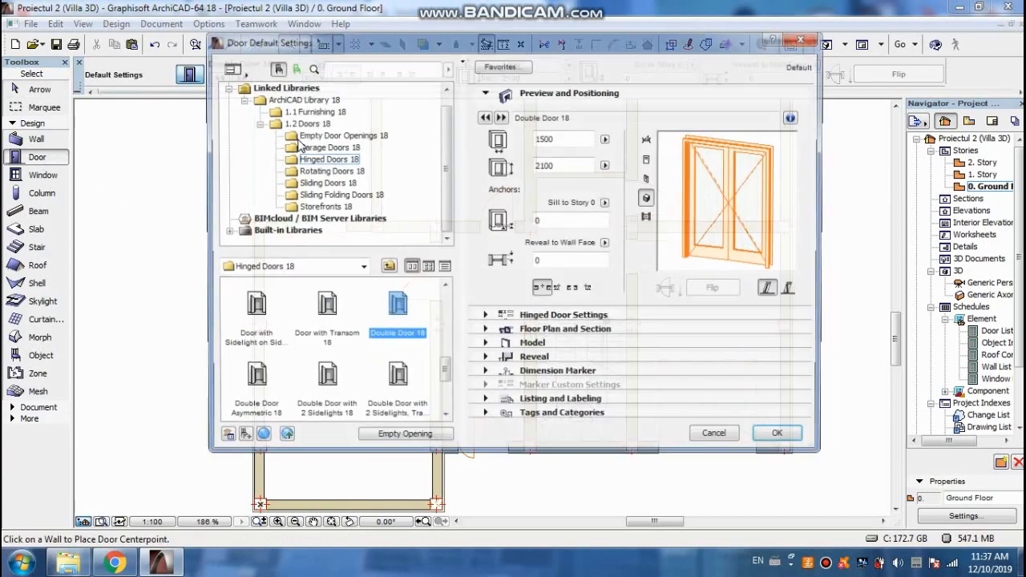
pyautogui.click(442, 407)
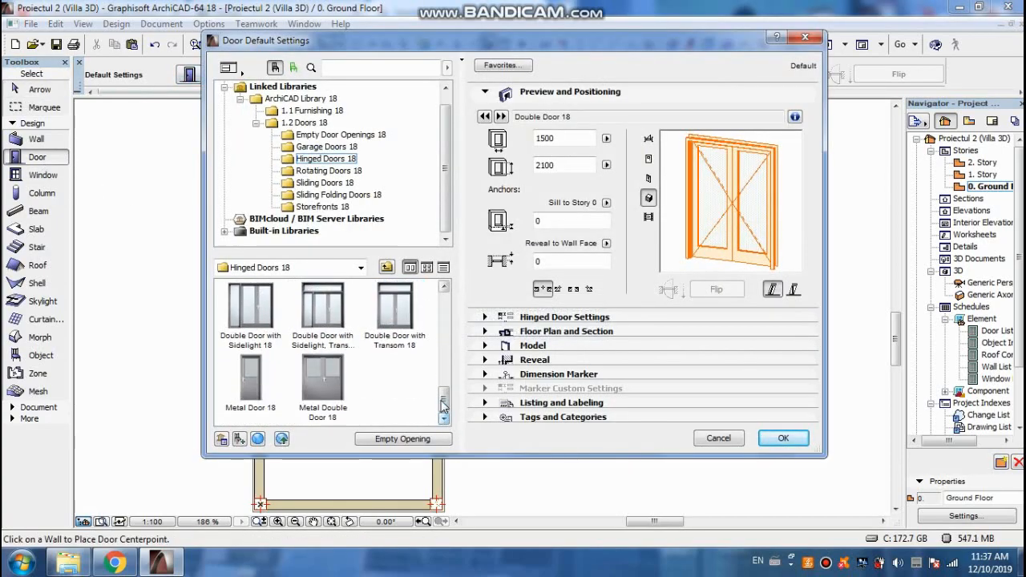
pyautogui.click(253, 375)
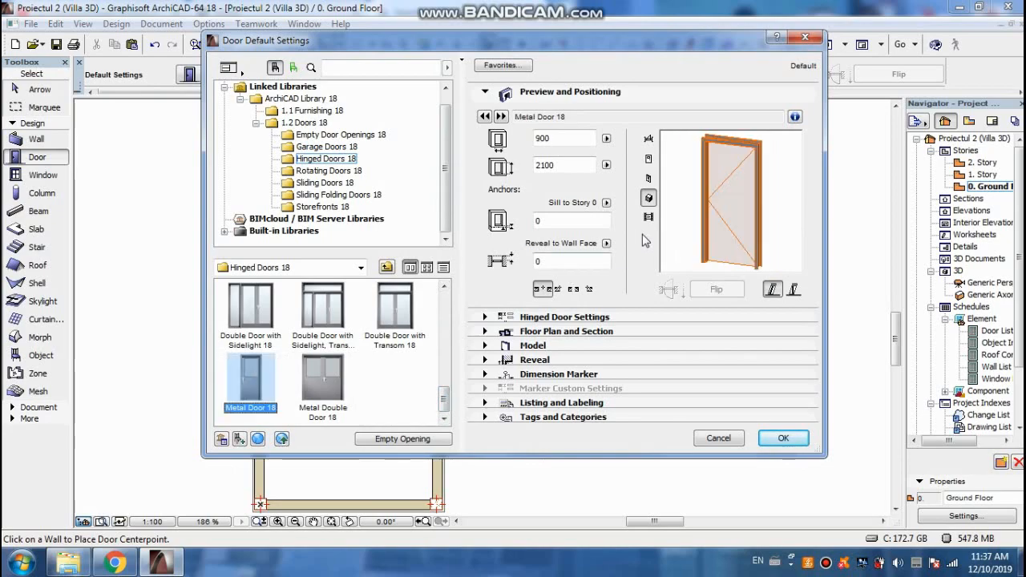
# - Examine the metal door's hinged door, model and reveal settings
pyautogui.click(565, 317)
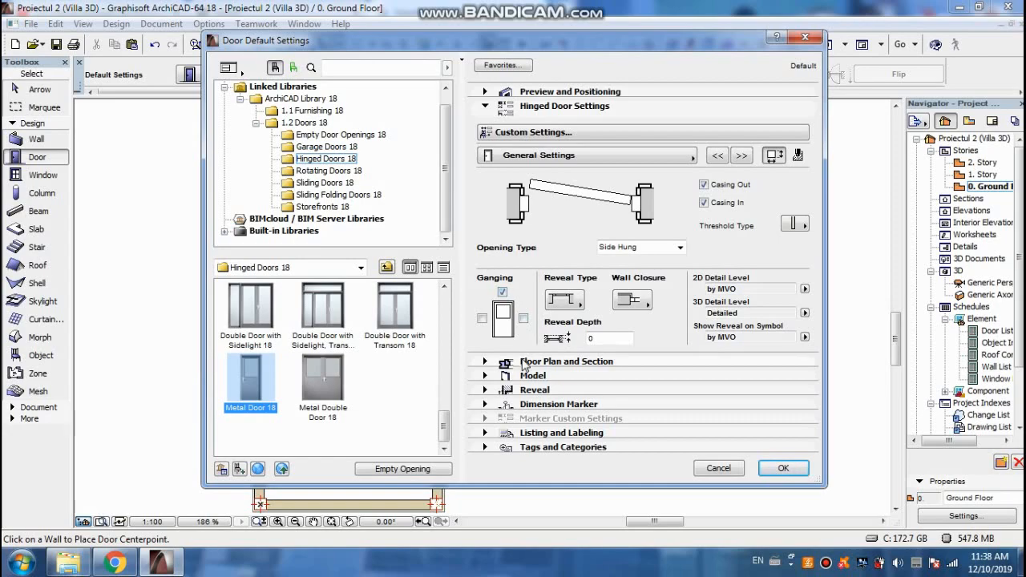
pyautogui.click(533, 375)
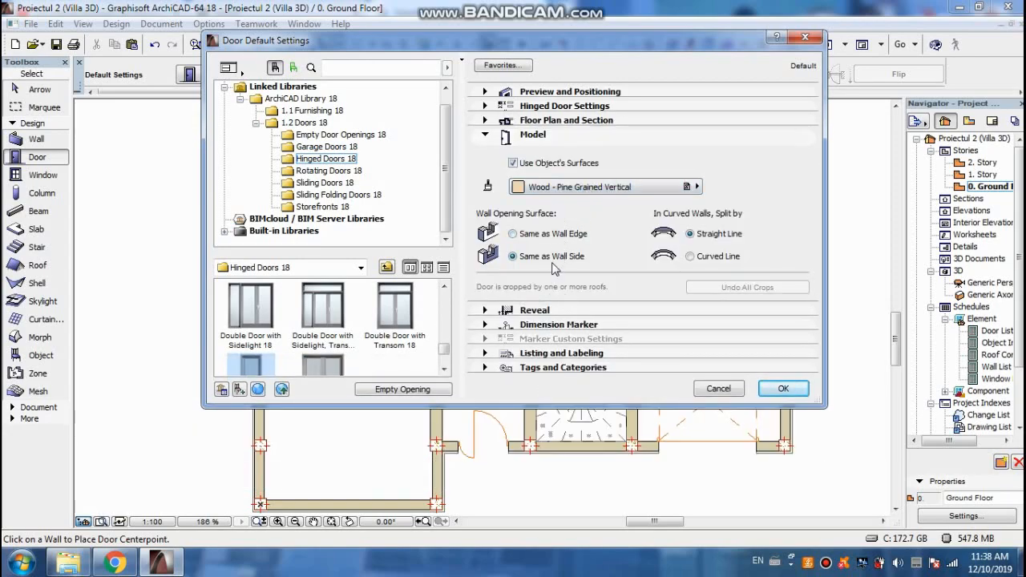
pyautogui.click(545, 352)
pyautogui.click(535, 310)
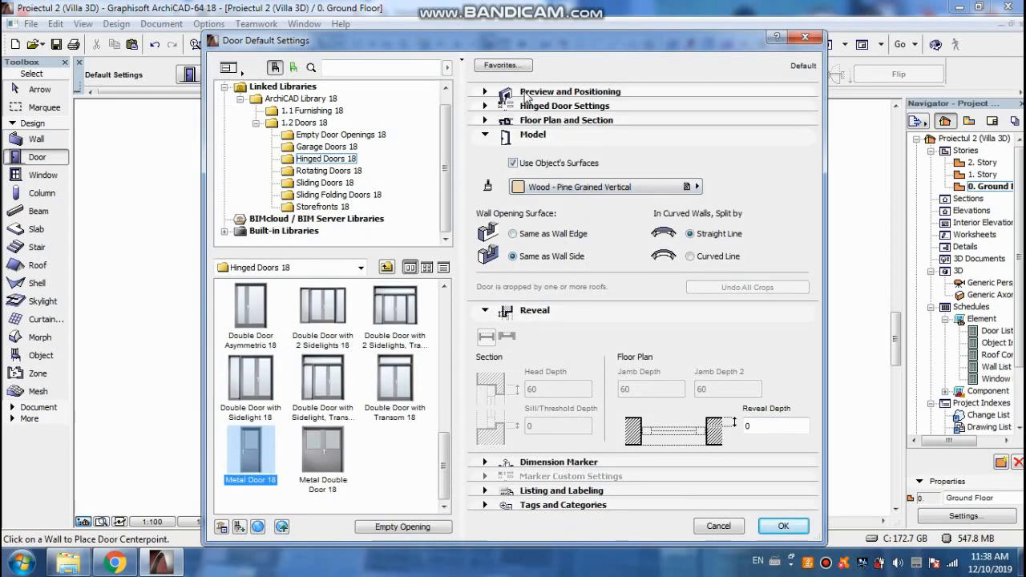
pyautogui.click(522, 93)
pyautogui.click(540, 345)
pyautogui.click(575, 313)
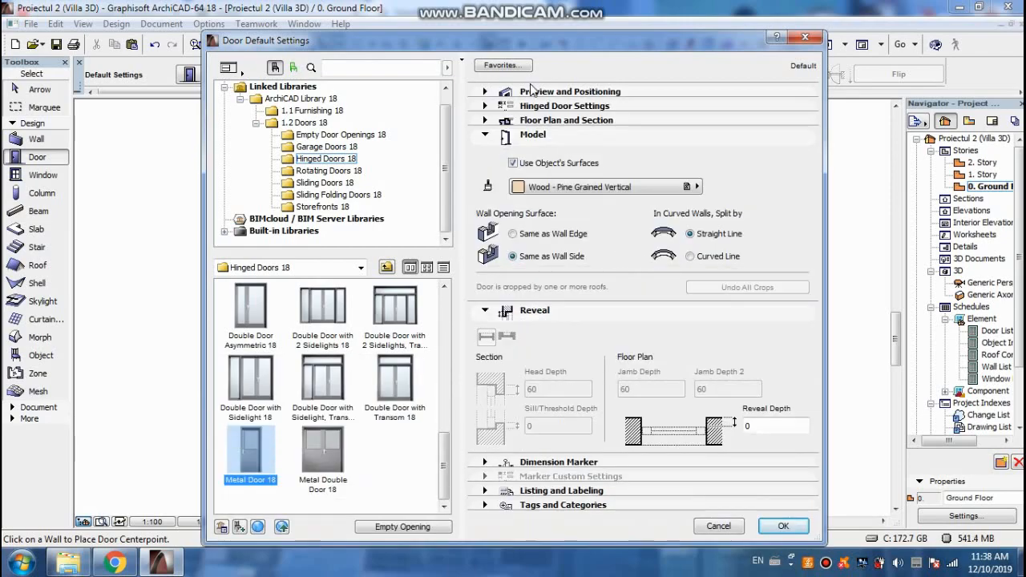
# - Set the default metal door's width to 800 and accept the door settings
pyautogui.click(525, 93)
pyautogui.click(525, 93)
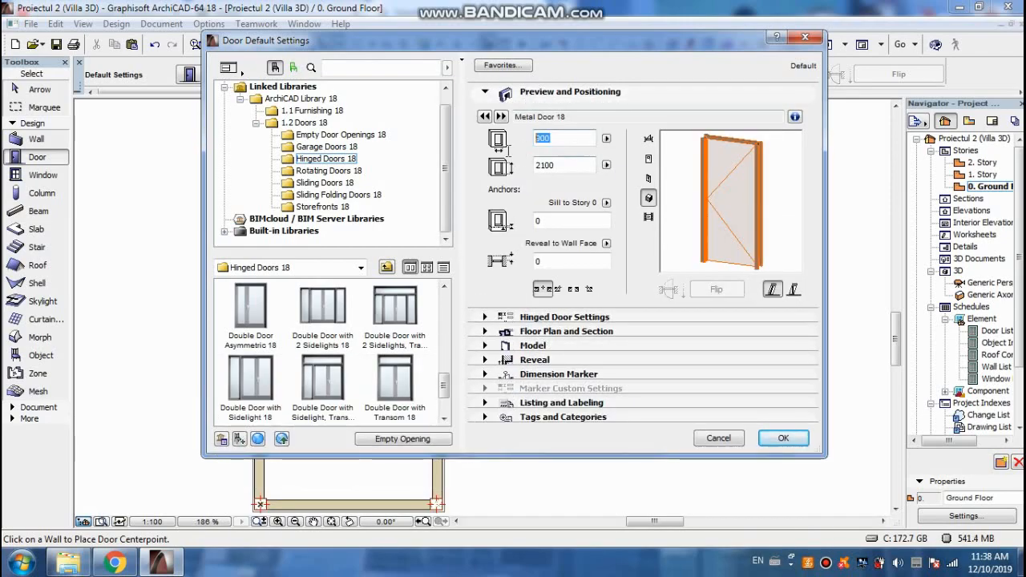
pyautogui.click(779, 439)
# - Place the metal door at the left end of the small upper room's thin lower wall, opening into that room
pyautogui.scroll(4, 552, 167)
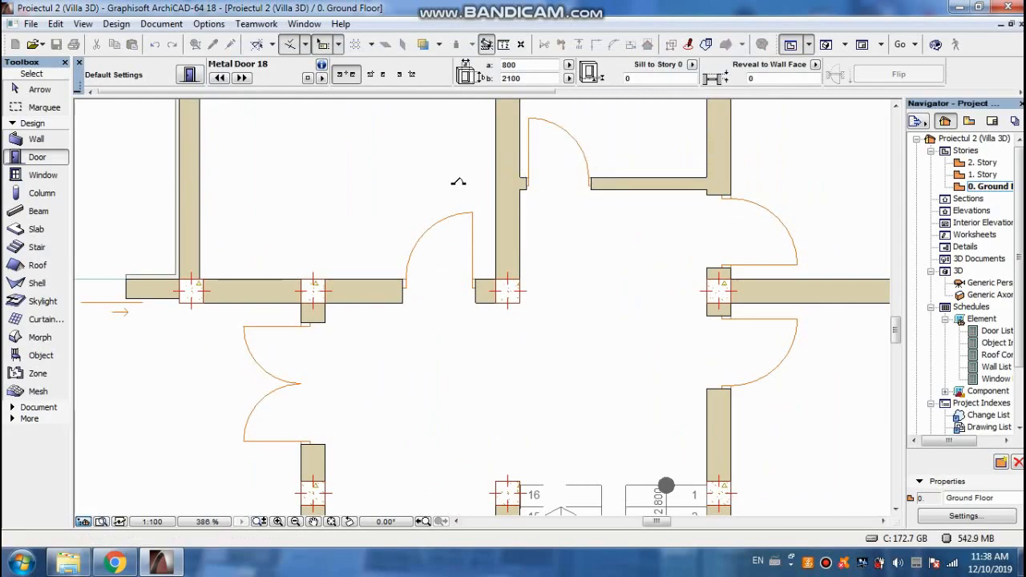
pyautogui.scroll(-6, 455, 178)
pyautogui.press('Escape')
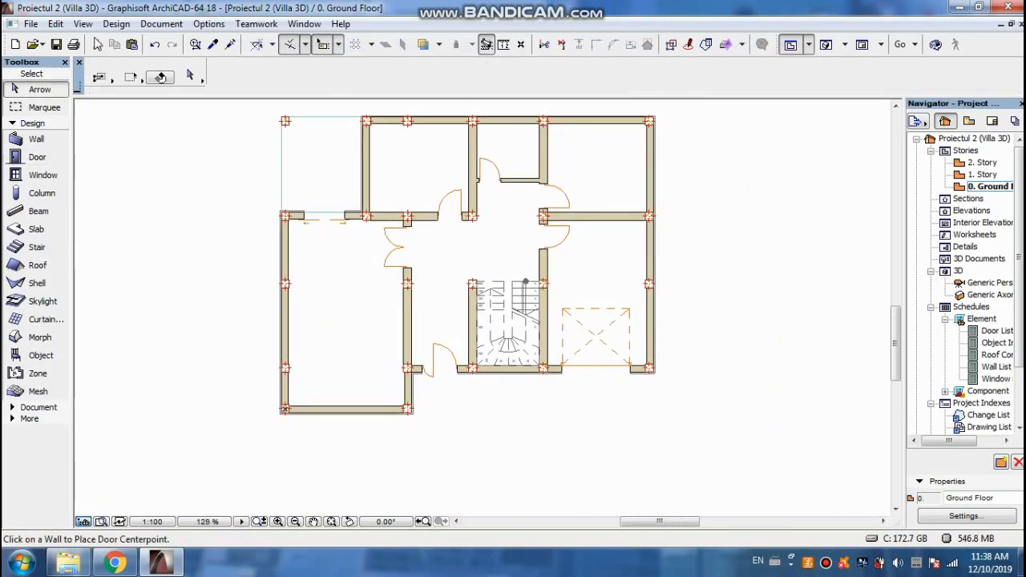
# - Set the default window to Window with Sidelight 18 with a height of 1200 and a sill height of 900
pyautogui.click(41, 175)
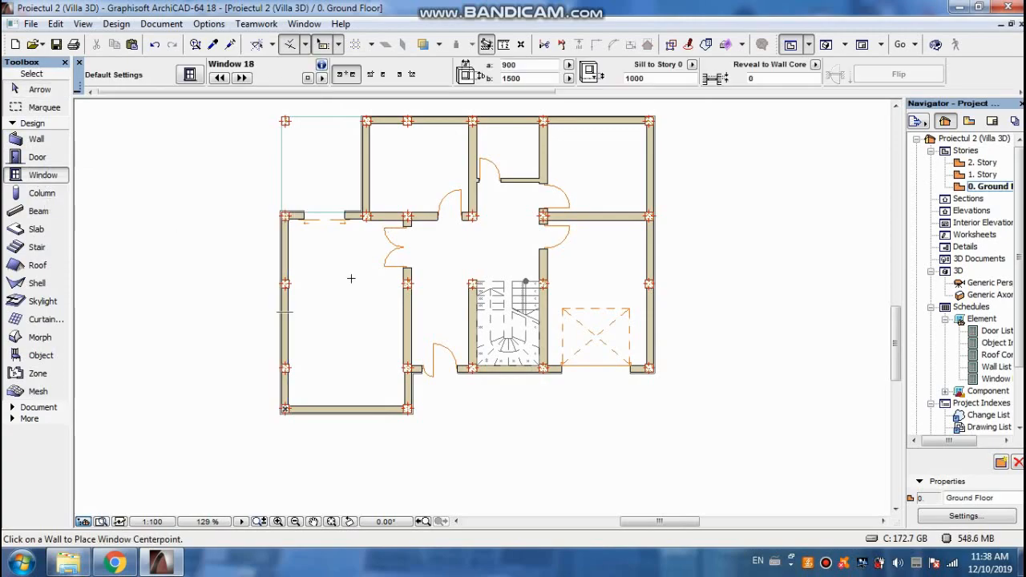
pyautogui.click(190, 75)
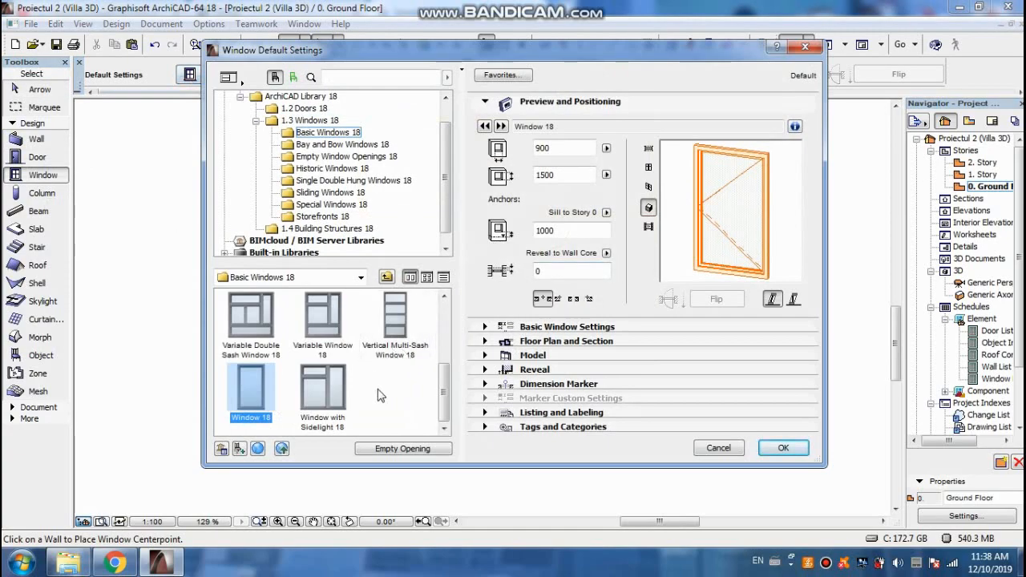
pyautogui.click(323, 389)
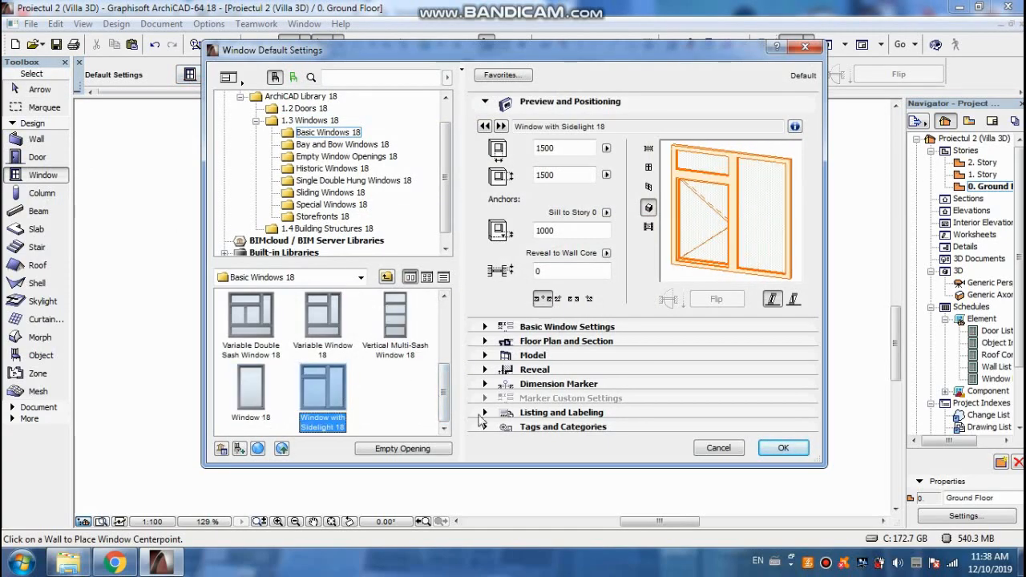
pyautogui.click(549, 231)
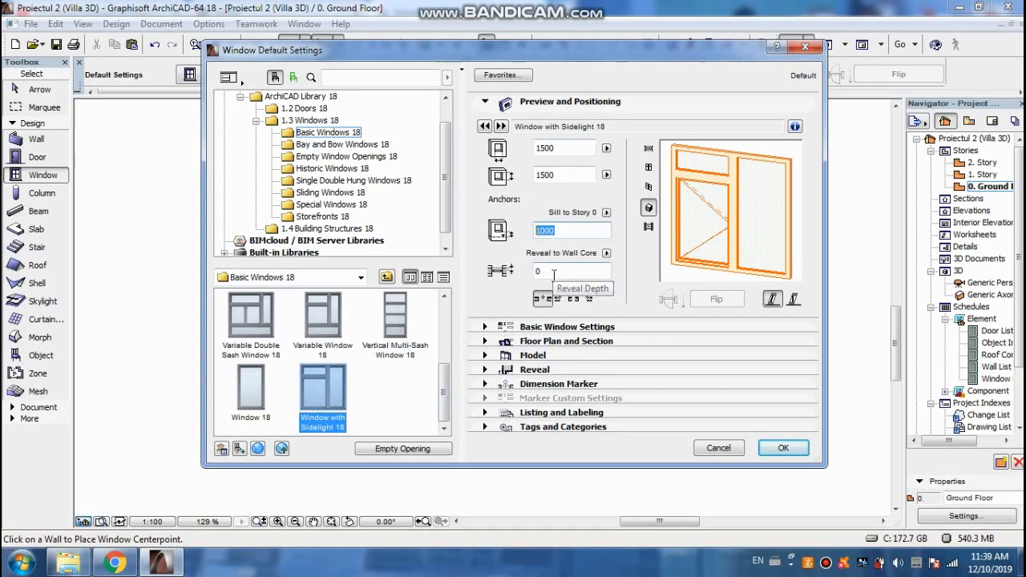
pyautogui.write('9')
pyautogui.click(562, 175)
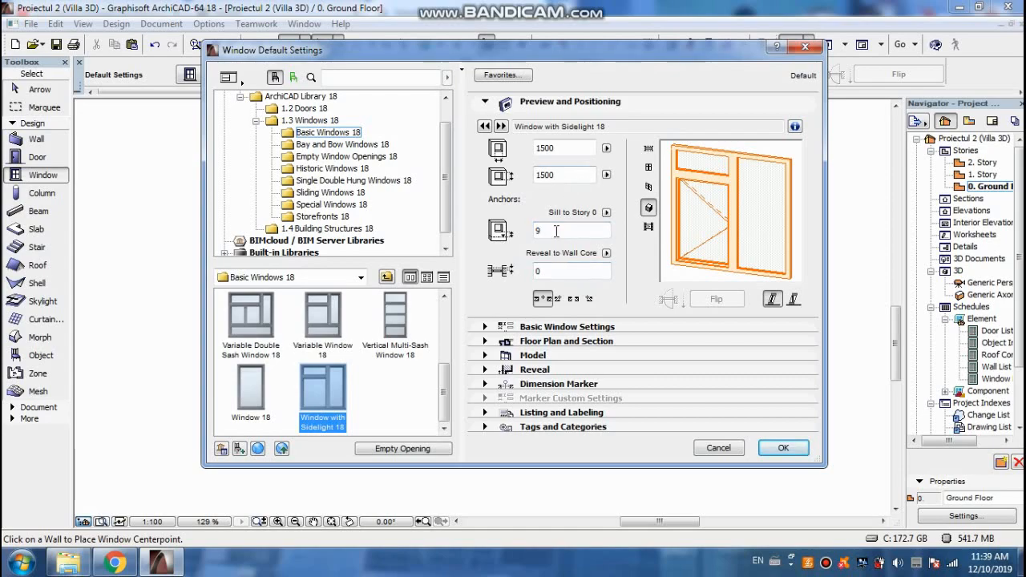
pyautogui.doubleClick(558, 176)
# - Check the window's floor plan and model settings, keep Use Object's Surfaces enabled, and accept the window defaults
pyautogui.click(542, 327)
pyautogui.click(540, 375)
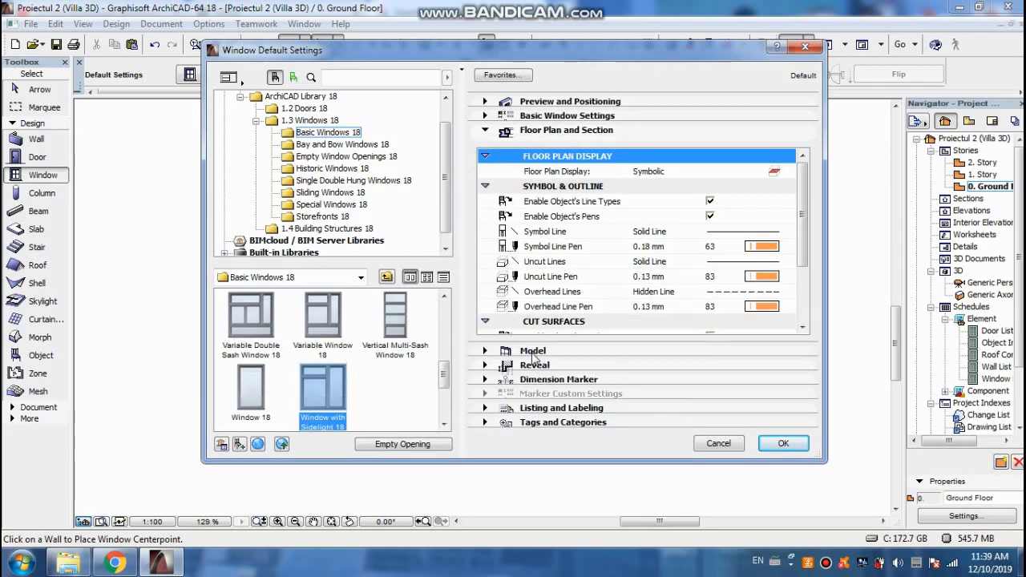
pyautogui.click(532, 456)
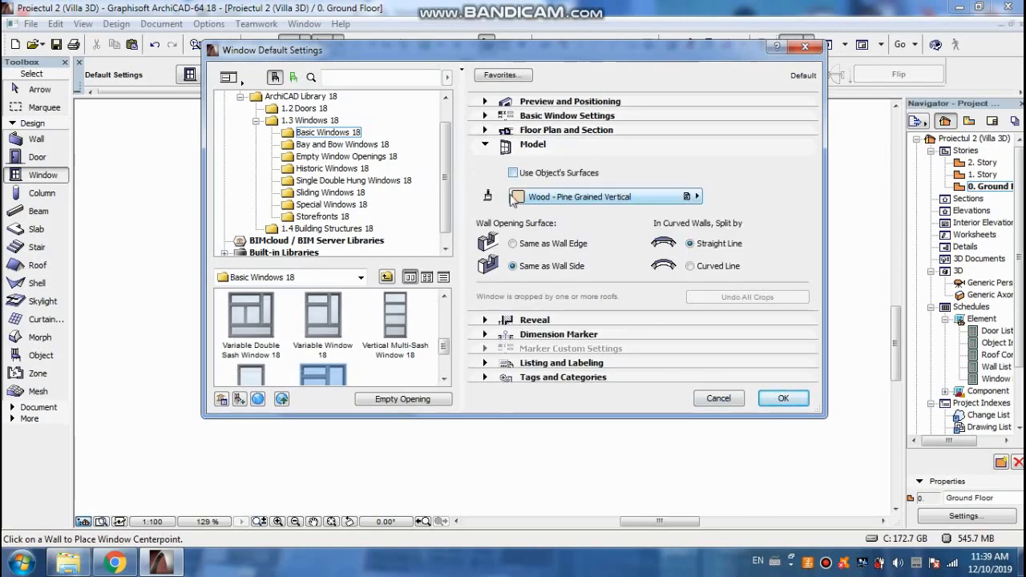
pyautogui.click(561, 197)
pyautogui.click(405, 259)
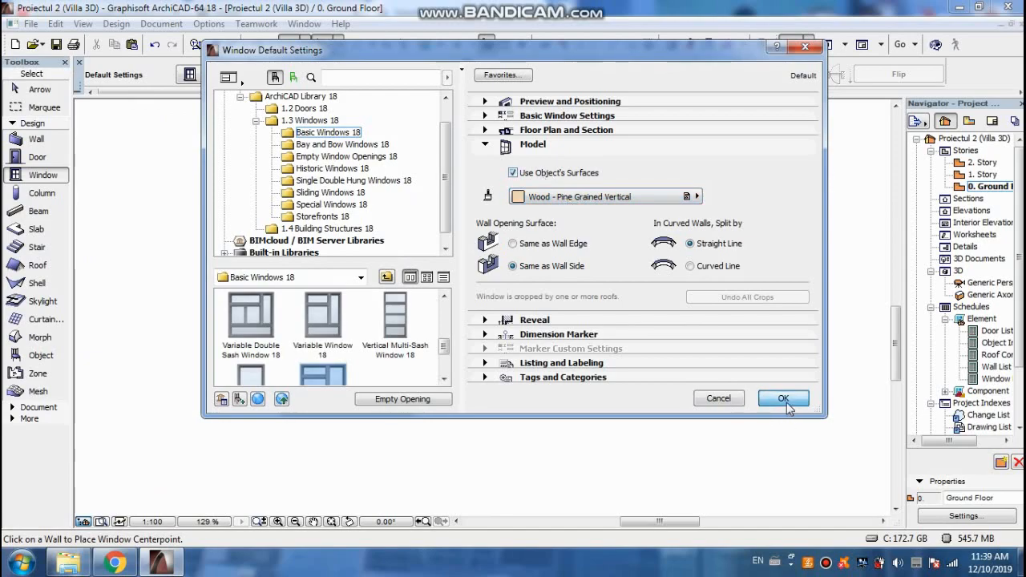
pyautogui.click(783, 398)
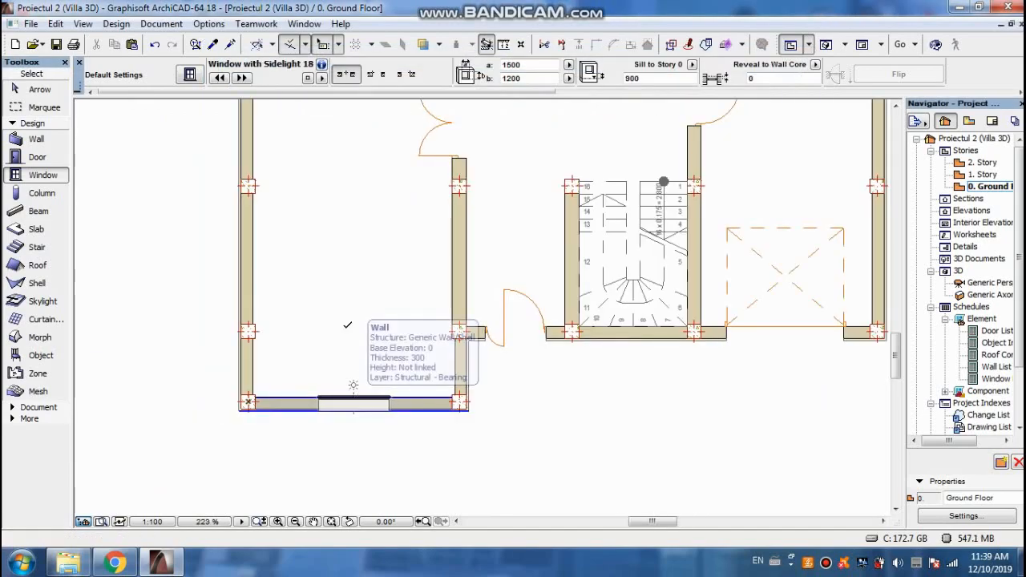
# - Place a Window with Sidelight 18 in the lower wall and another in the left wall of the large left-hand room
pyautogui.click(355, 403)
pyautogui.click(258, 262)
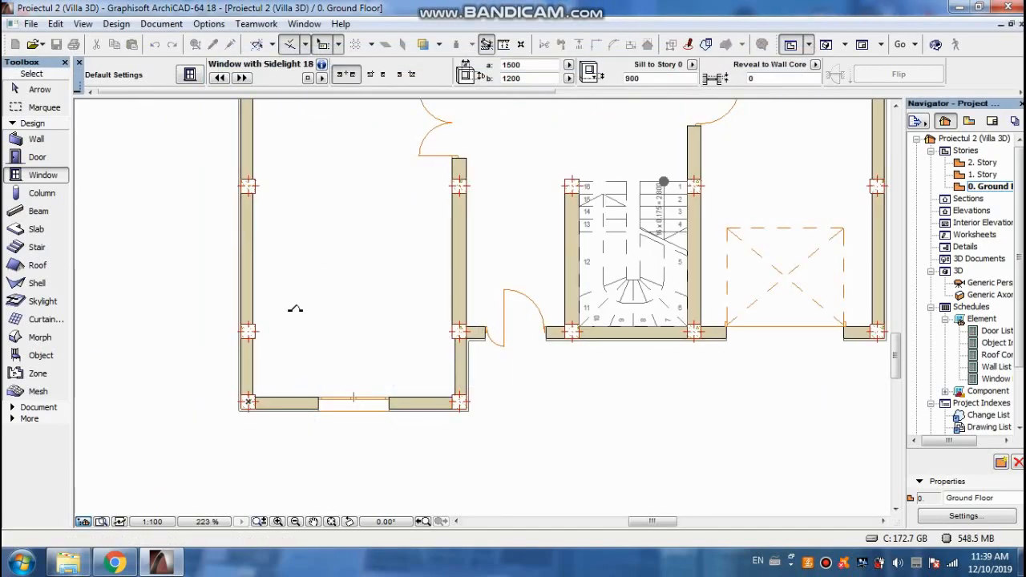
pyautogui.click(248, 255)
pyautogui.click(340, 292)
pyautogui.scroll(-3, 352, 270)
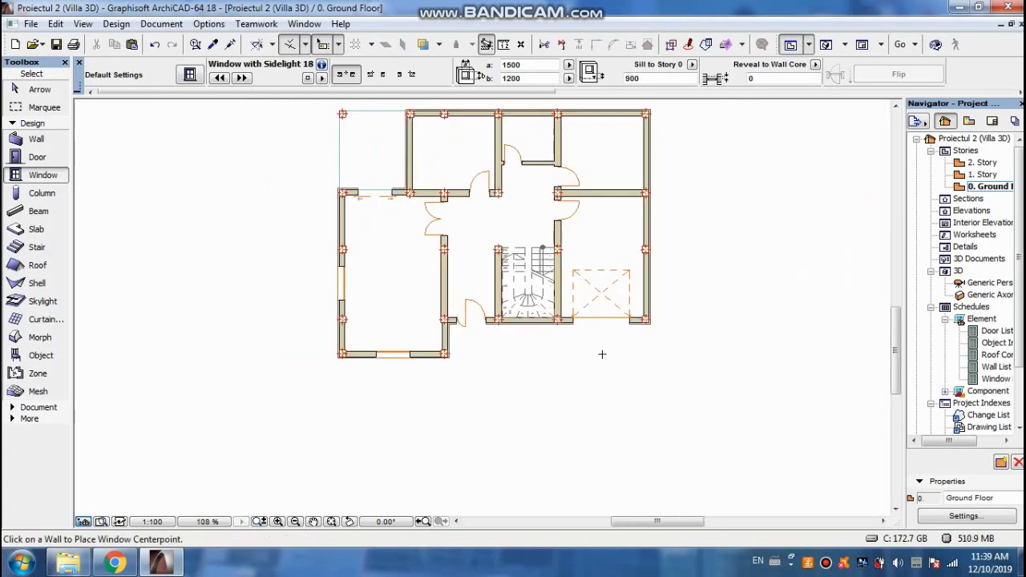
# - Try placing two Window with Sidelight 18 windows in the right outer wall, one for the garage and one for the upper-right room
pyautogui.scroll(3, 600, 352)
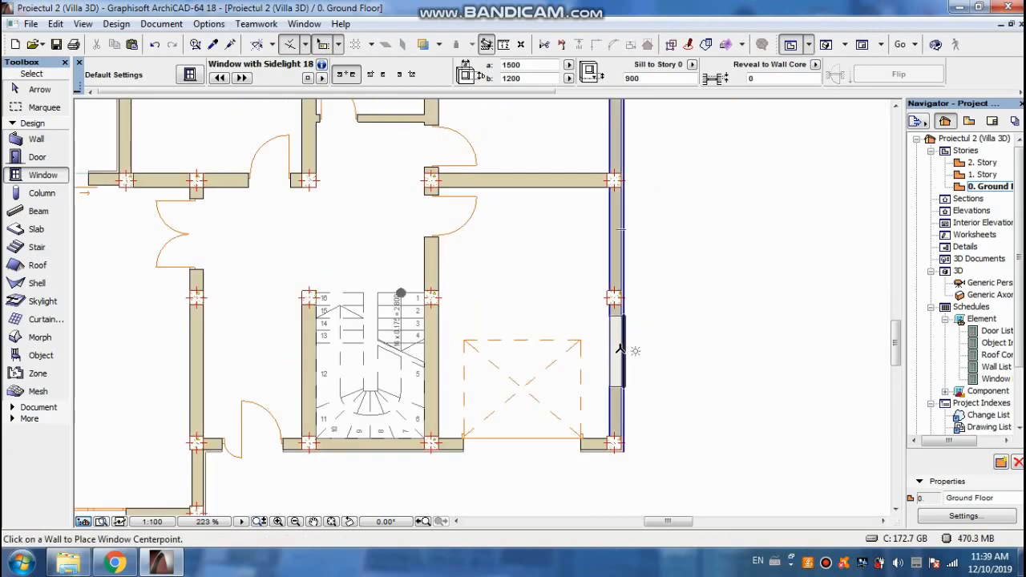
pyautogui.click(633, 340)
pyautogui.click(579, 331)
pyautogui.scroll(3, 572, 321)
pyautogui.scroll(-2, 539, 229)
pyautogui.scroll(3, 540, 230)
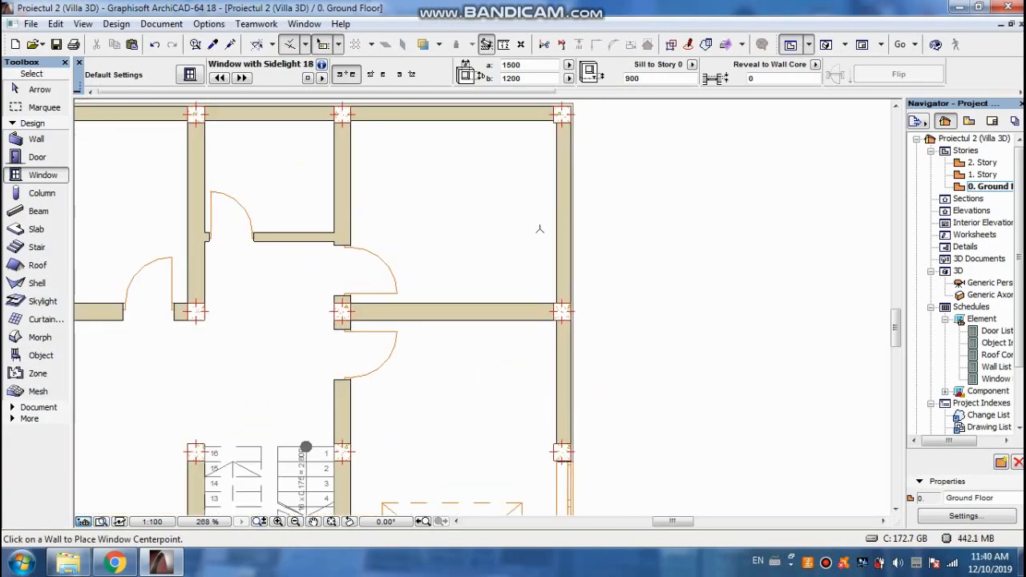
pyautogui.click(571, 199)
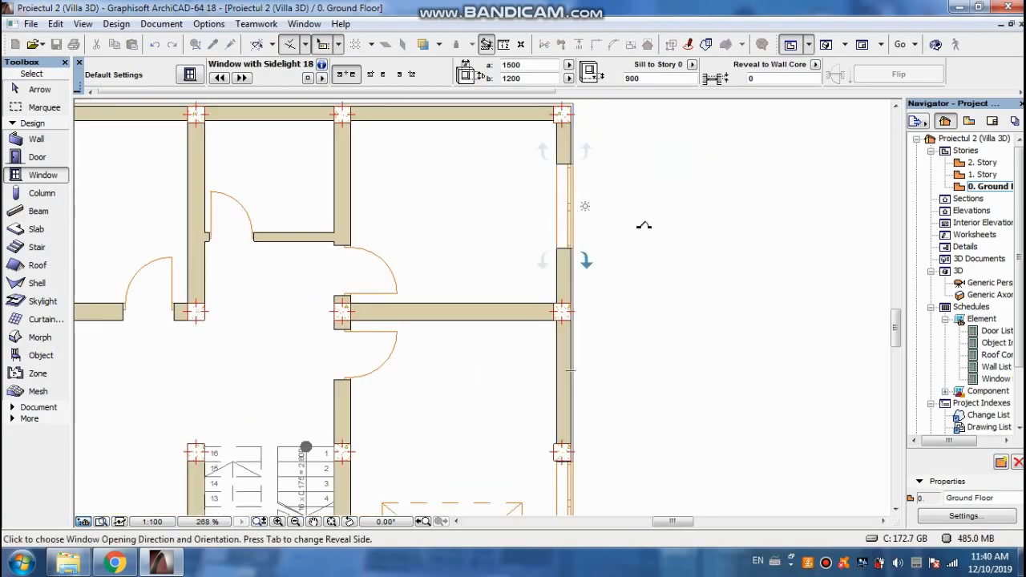
pyautogui.scroll(-2, 532, 206)
pyautogui.scroll(2, 532, 208)
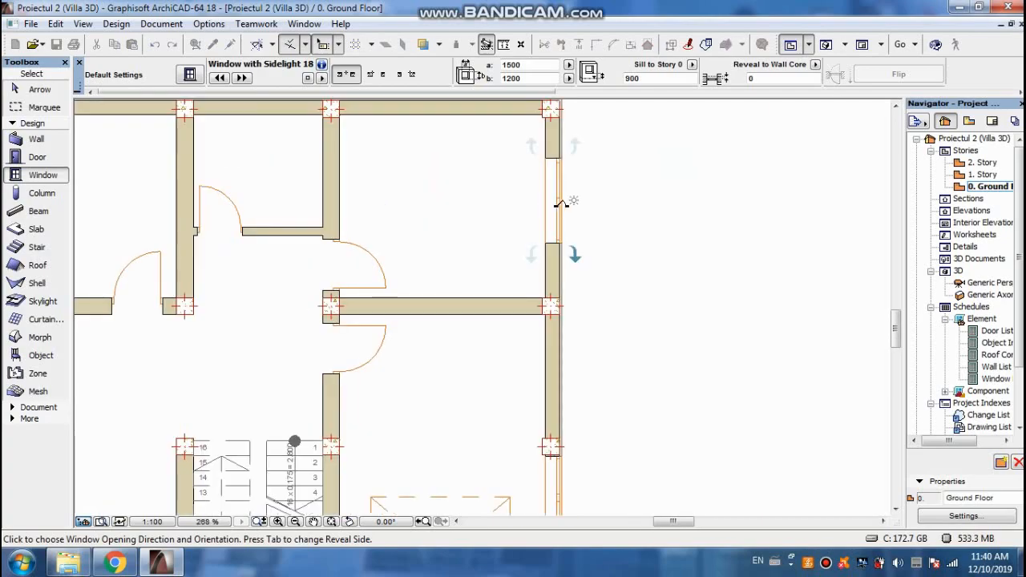
pyautogui.click(539, 214)
pyautogui.press('shift')
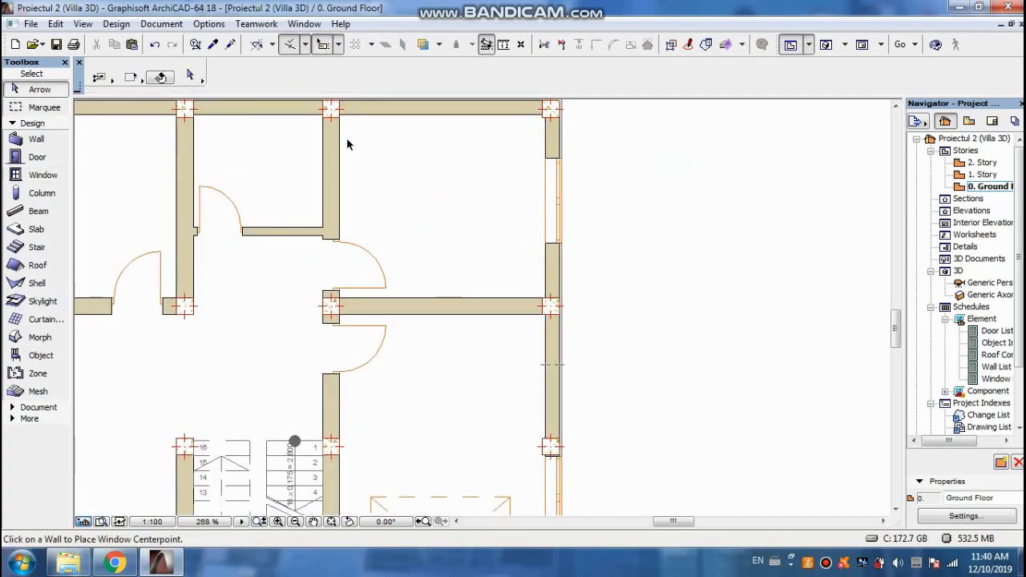
# - Remove the garage and upper-right room windows from the right outer wall, undoing the accidental wall deletion
pyautogui.click(554, 472)
pyautogui.press('Delete')
pyautogui.click(155, 45)
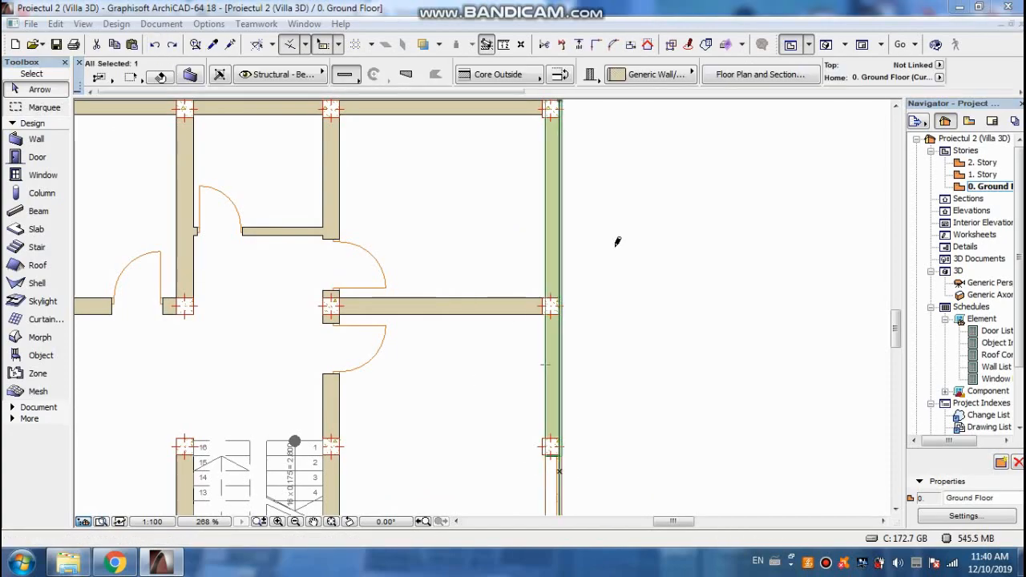
pyautogui.scroll(-3, 529, 256)
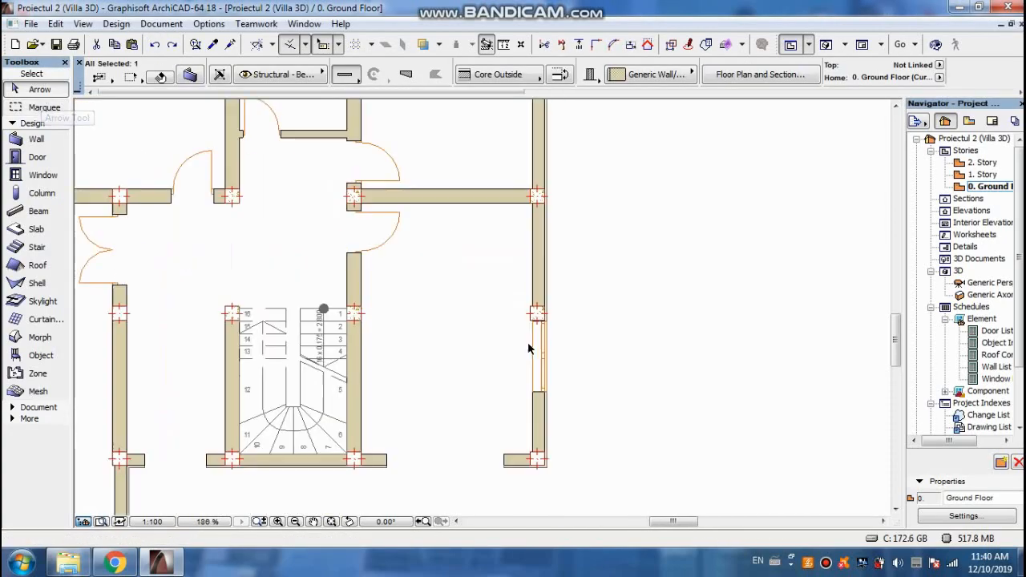
pyautogui.scroll(6, 554, 370)
pyautogui.click(554, 369)
pyautogui.press('Delete')
# - Place a Window with Sidelight 18 from the inner wall face in the right walls of the garage and the upper-right room
pyautogui.click(42, 175)
pyautogui.scroll(-2, 549, 320)
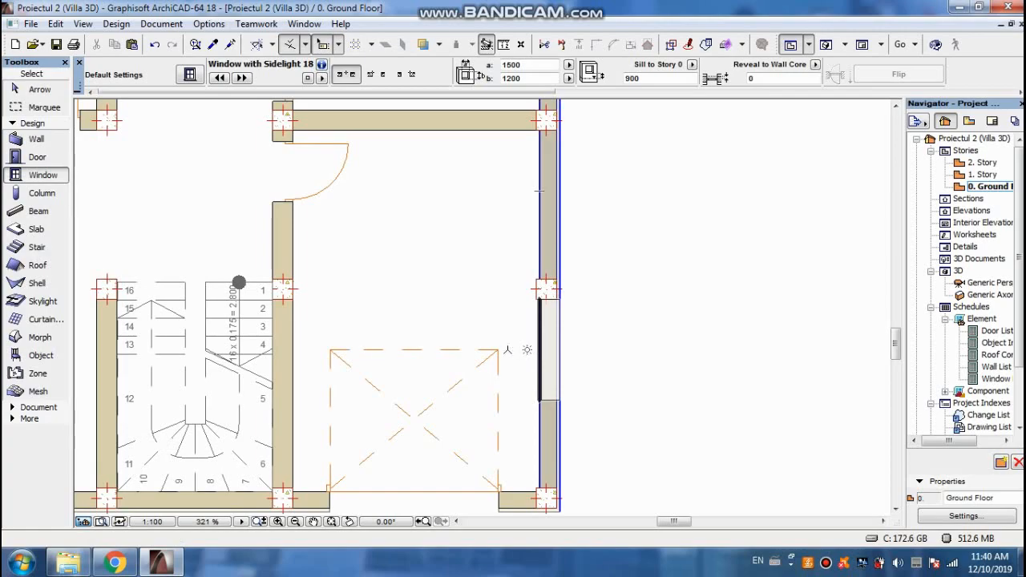
pyautogui.scroll(-2, 517, 352)
pyautogui.scroll(3, 521, 258)
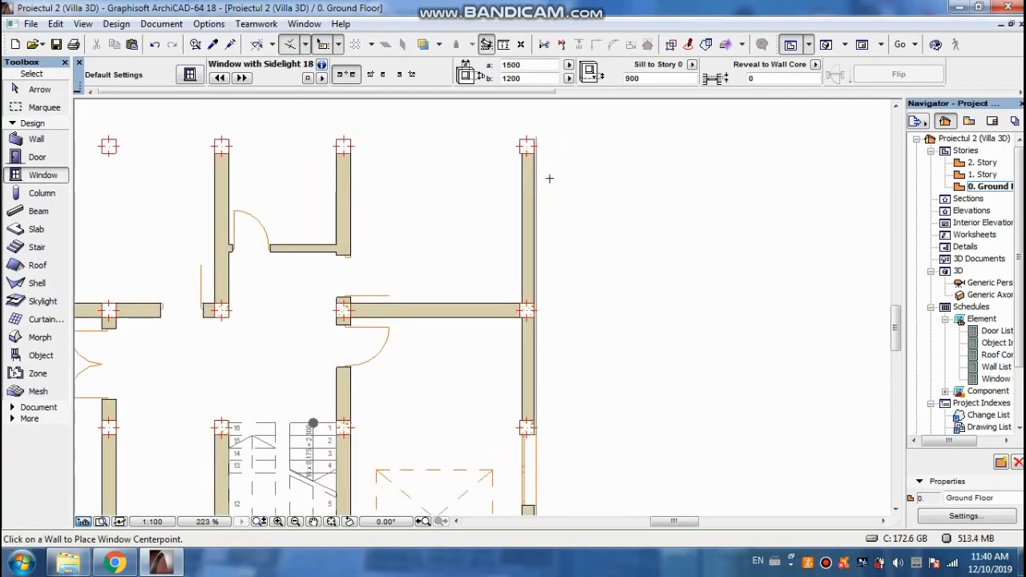
pyautogui.click(523, 222)
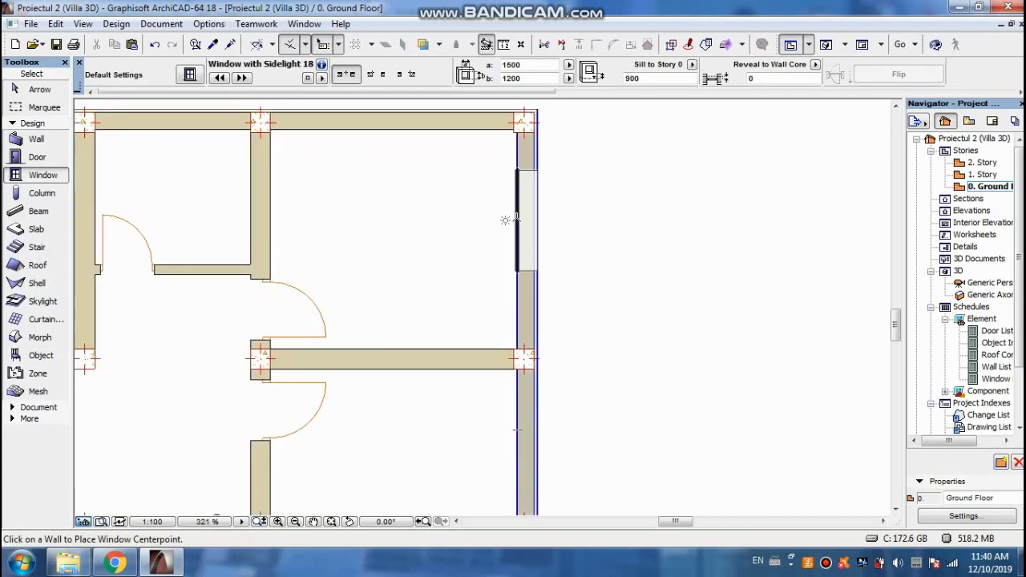
pyautogui.click(451, 230)
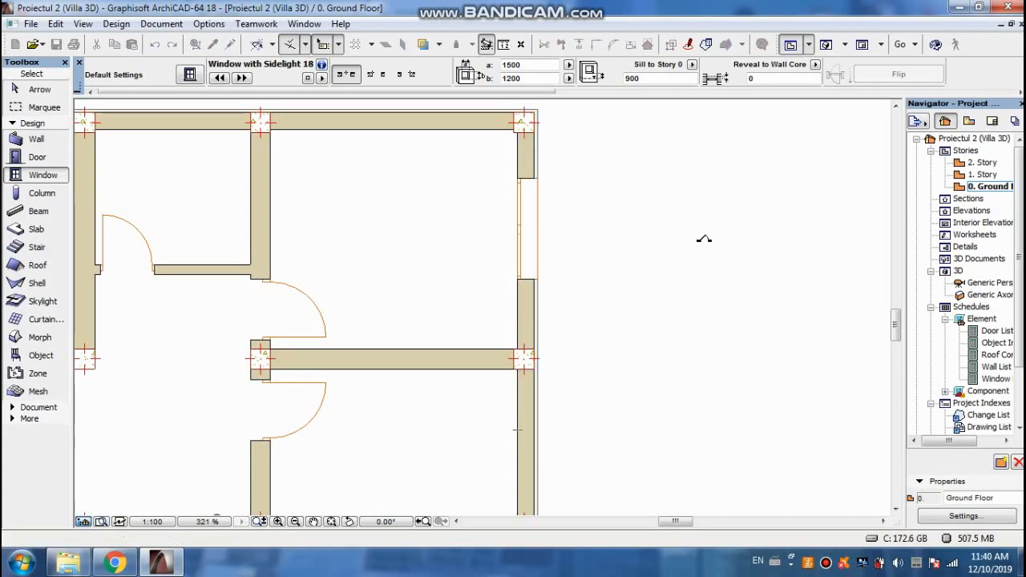
pyautogui.scroll(-2, 537, 225)
pyautogui.scroll(3, 462, 206)
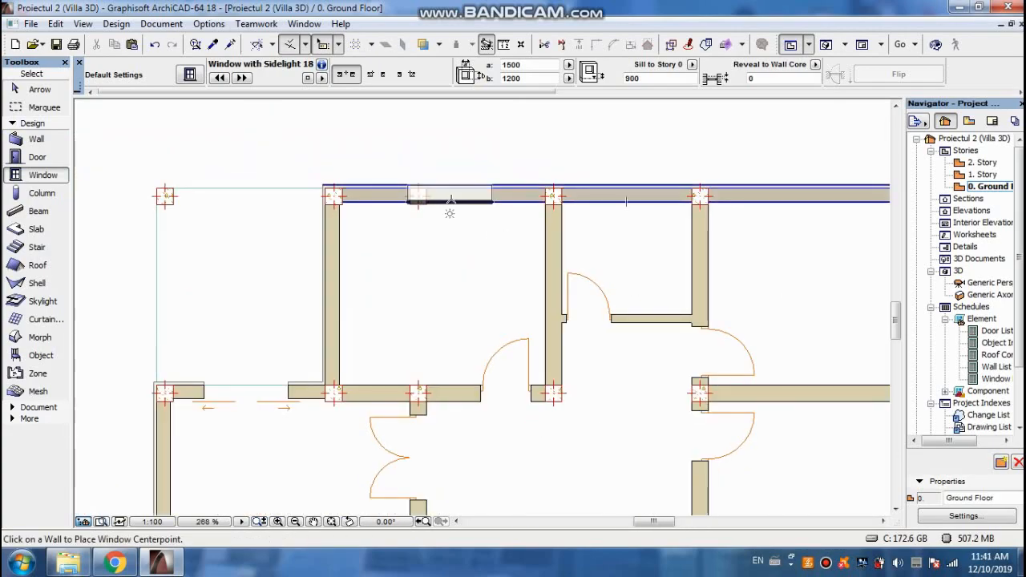
pyautogui.scroll(2, 462, 206)
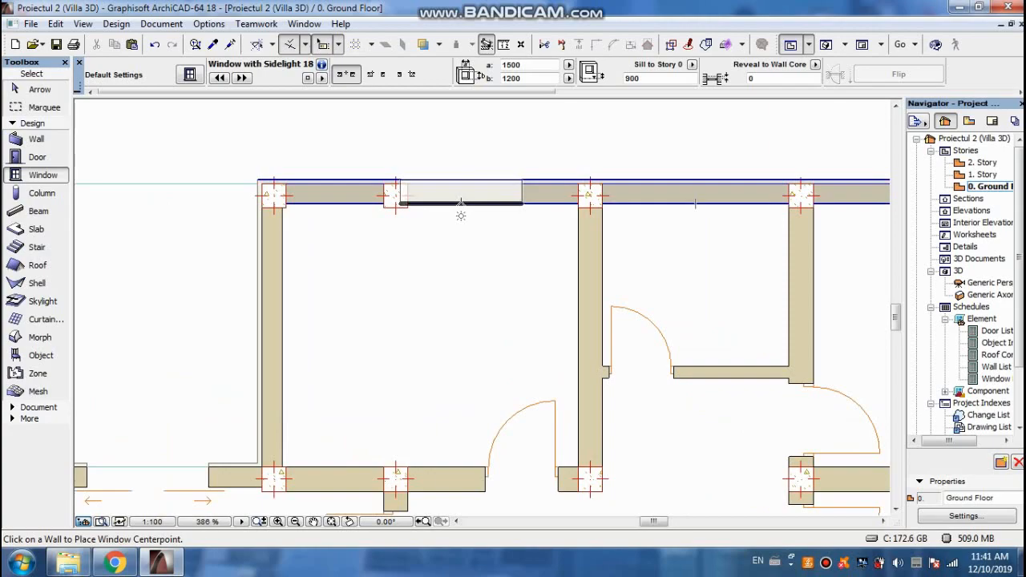
pyautogui.press('Escape')
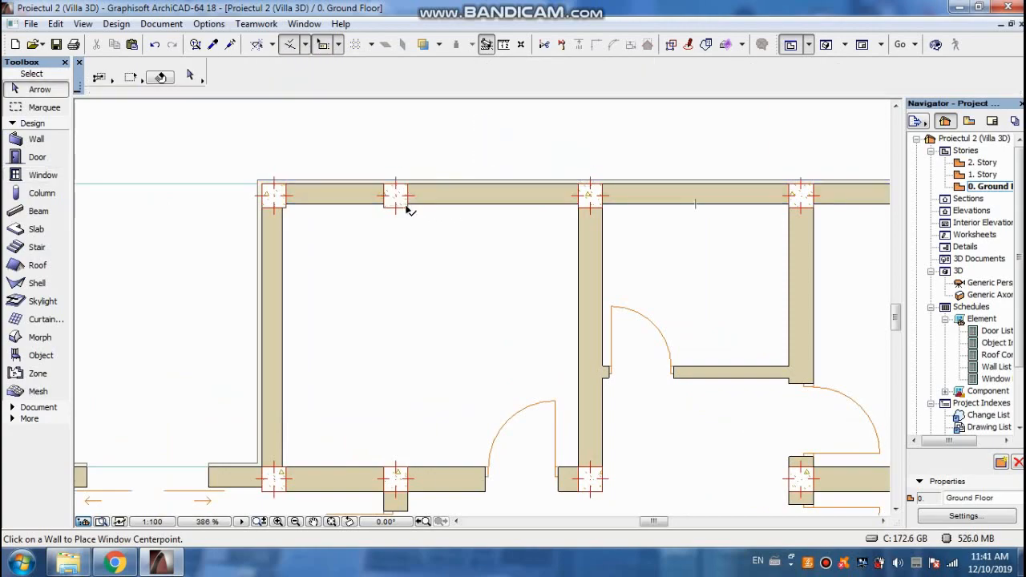
# - Delete the intermediate column in the upper wall of the upper-left room
pyautogui.click(406, 207)
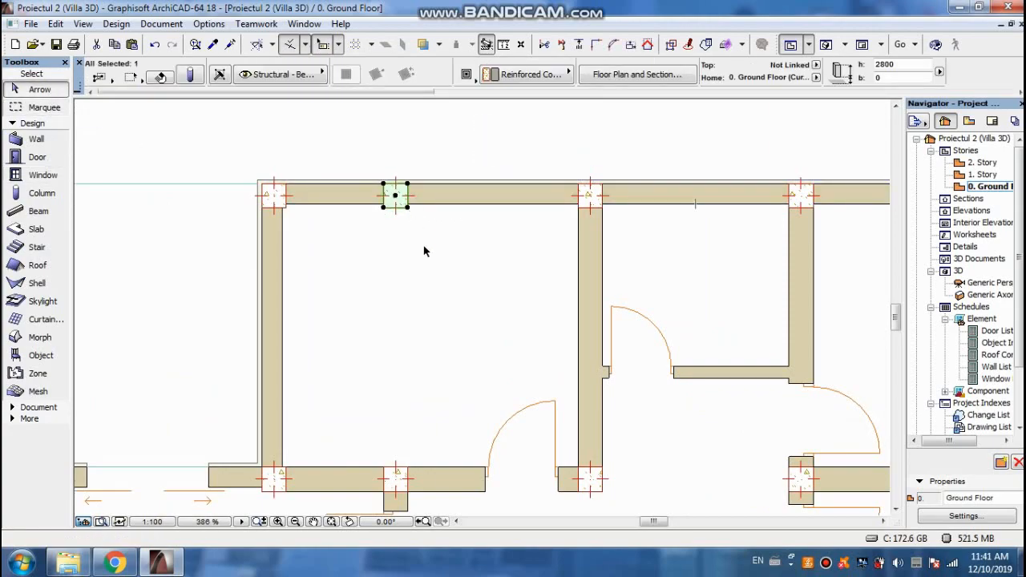
pyautogui.press('Delete')
# - Try to place a Window with Sidelight 18 in the left wall of the upper-left room
pyautogui.click(43, 175)
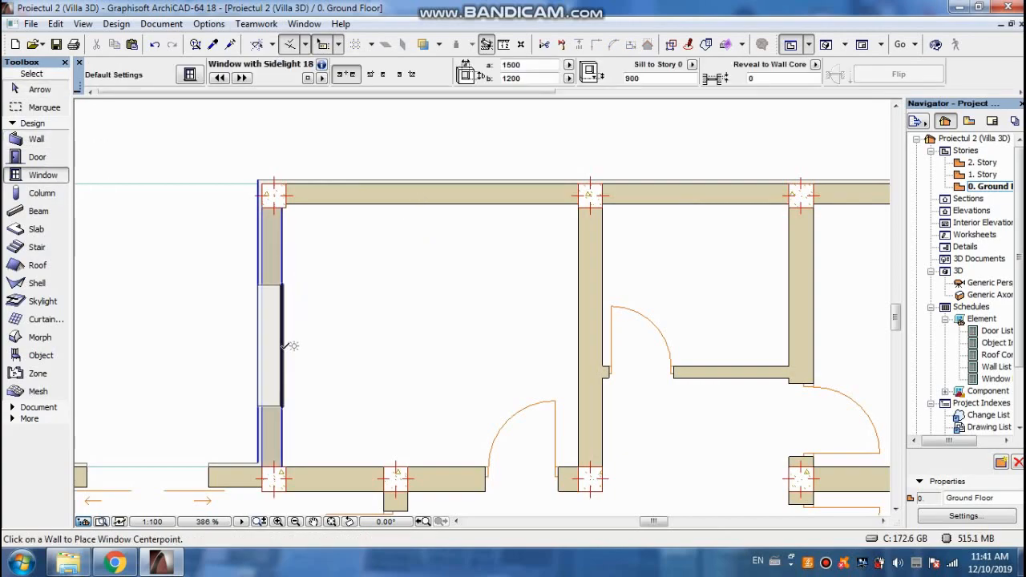
pyautogui.click(284, 343)
pyautogui.scroll(-5, 401, 261)
pyautogui.scroll(4, 558, 243)
# - Set the default window to Window 18, 700 wide and 700 high, with a sill height of 1400
pyautogui.click(44, 181)
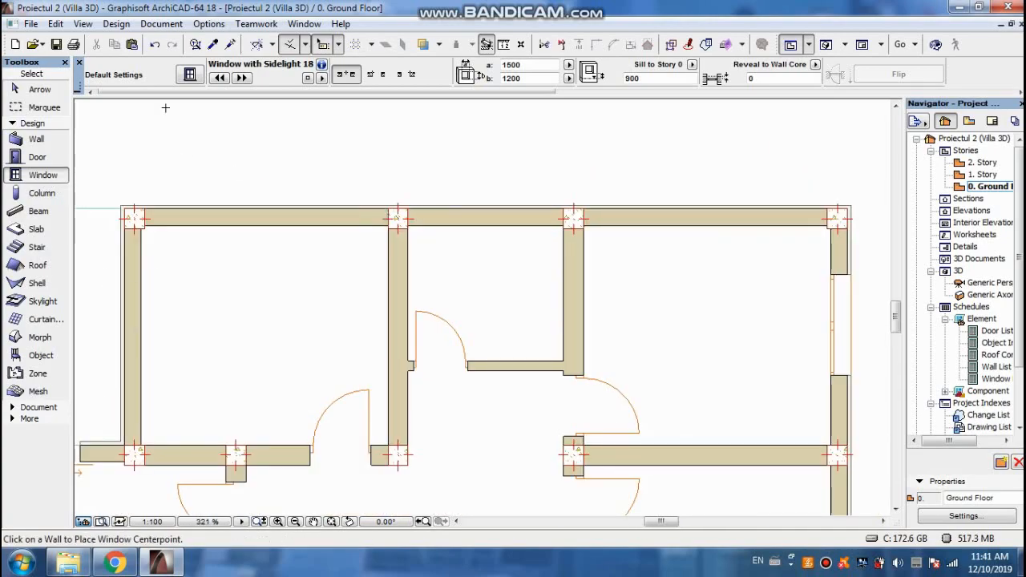
pyautogui.hotkey('ctrl', 't')
pyautogui.click(265, 320)
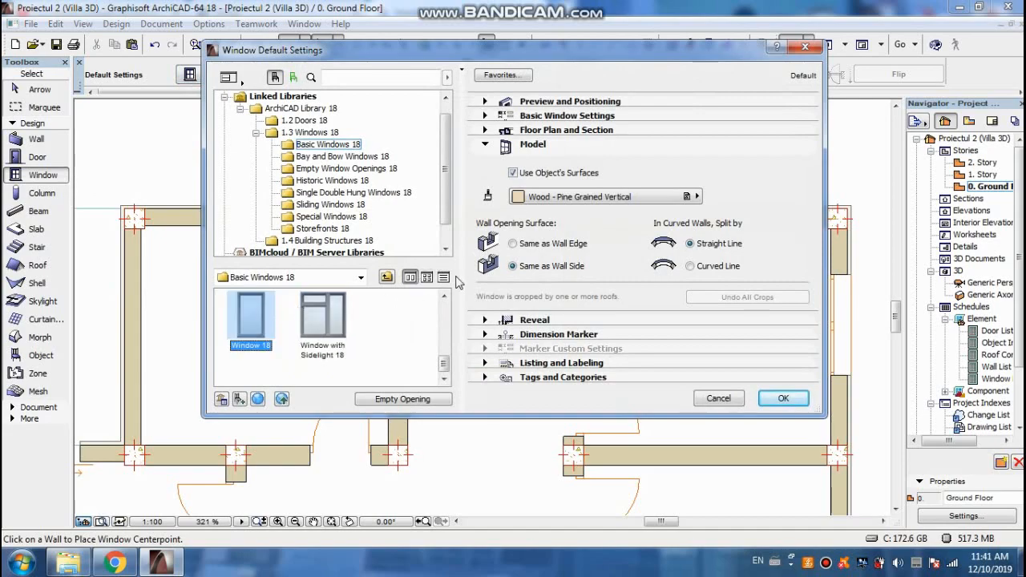
pyautogui.click(565, 102)
pyautogui.click(556, 149)
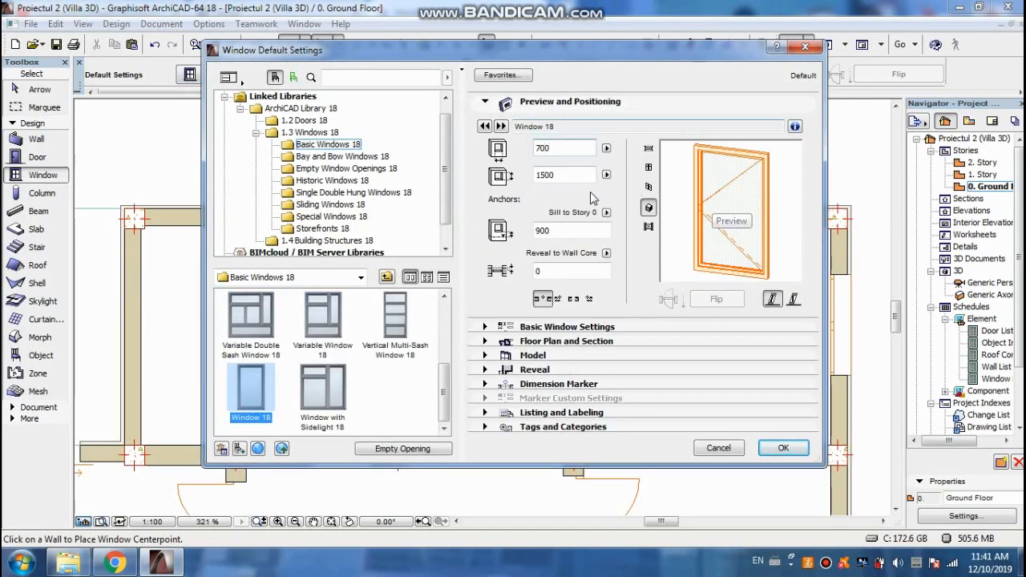
pyautogui.click(577, 175)
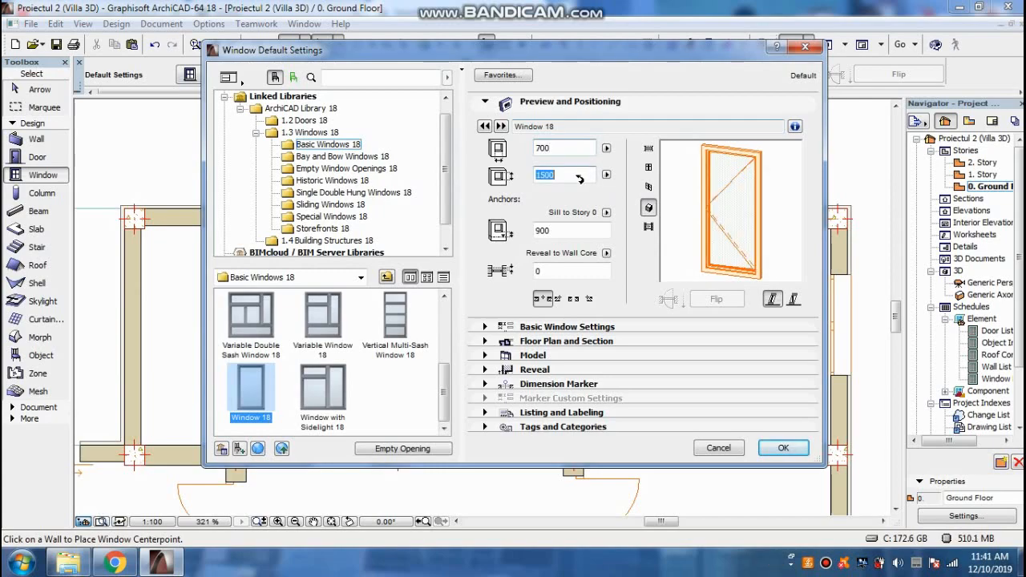
pyautogui.click(557, 231)
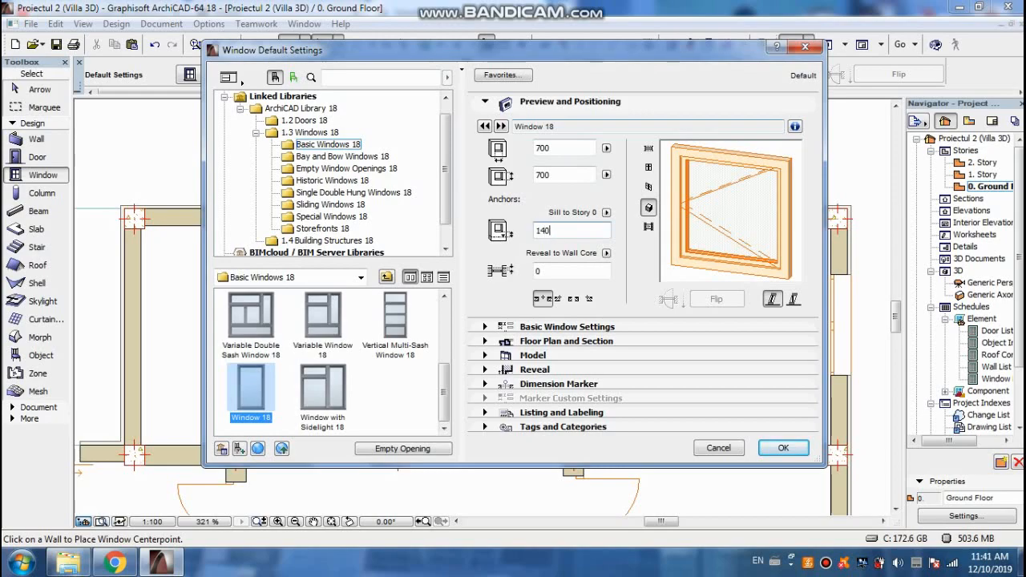
pyautogui.write('1400')
pyautogui.click(782, 449)
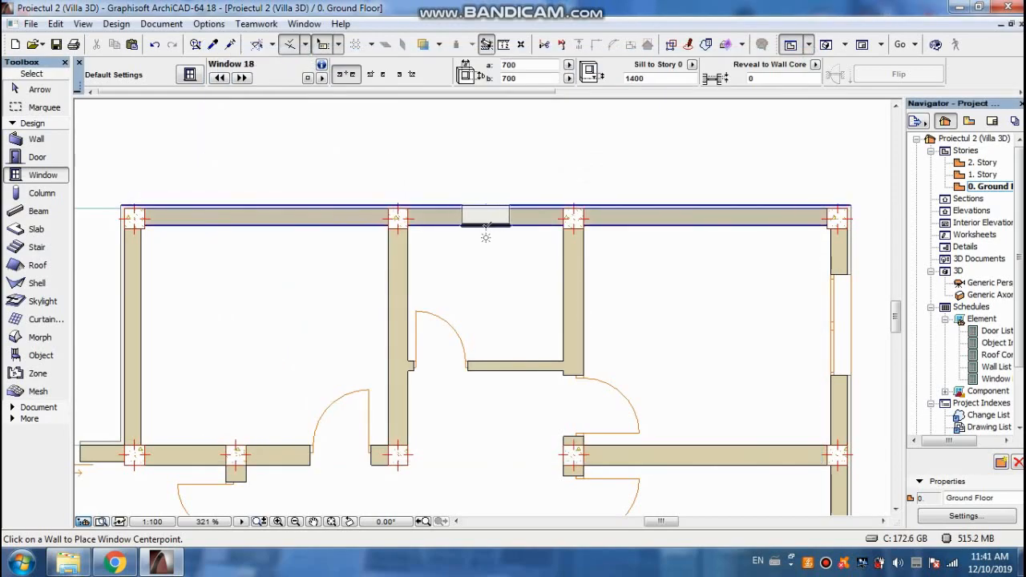
# - Place a Window 18 from the inner face in the upper wall of the small middle room
pyautogui.click(485, 233)
pyautogui.scroll(-1, 531, 255)
pyautogui.scroll(-3, 532, 255)
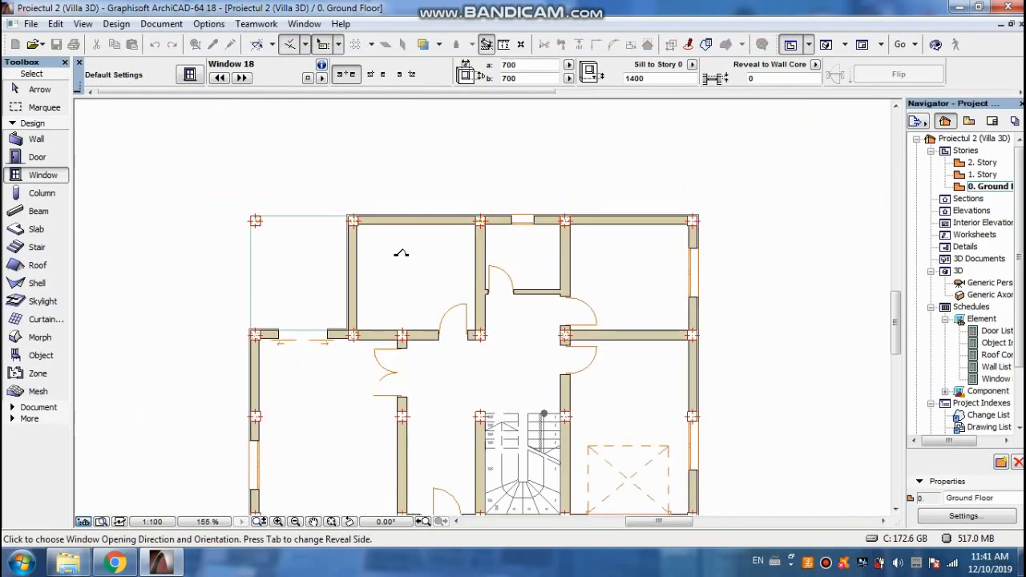
pyautogui.scroll(3, 374, 362)
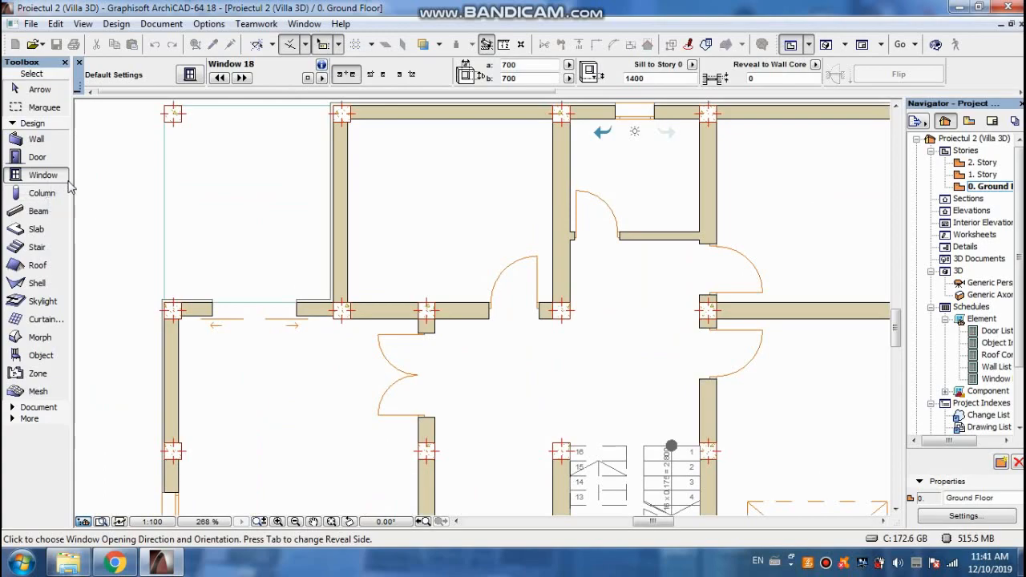
# - Set the default window to Window with Sidelight 18, 1500 wide and 1200 high, with a sill height of 900
pyautogui.click(190, 75)
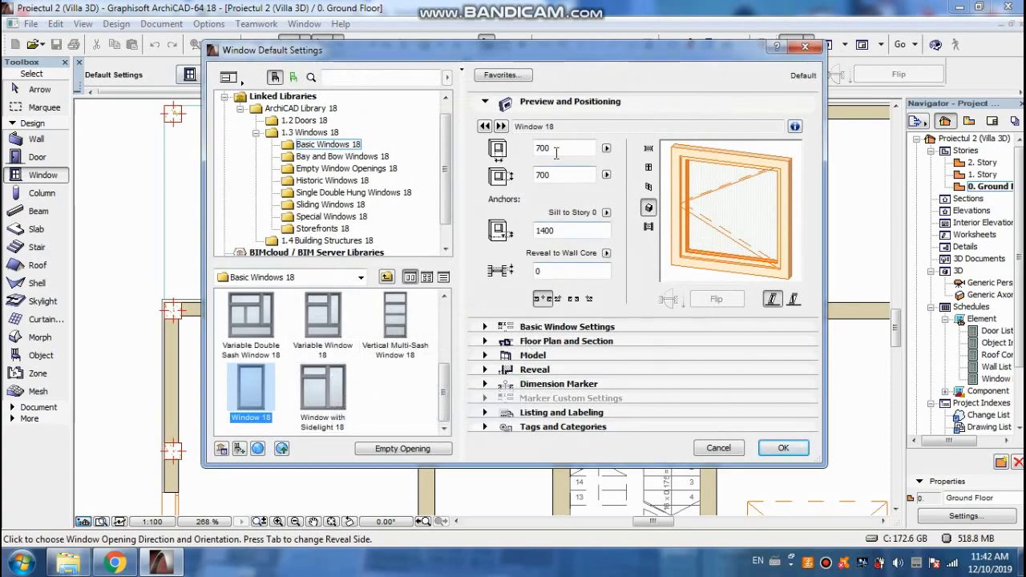
pyautogui.click(331, 391)
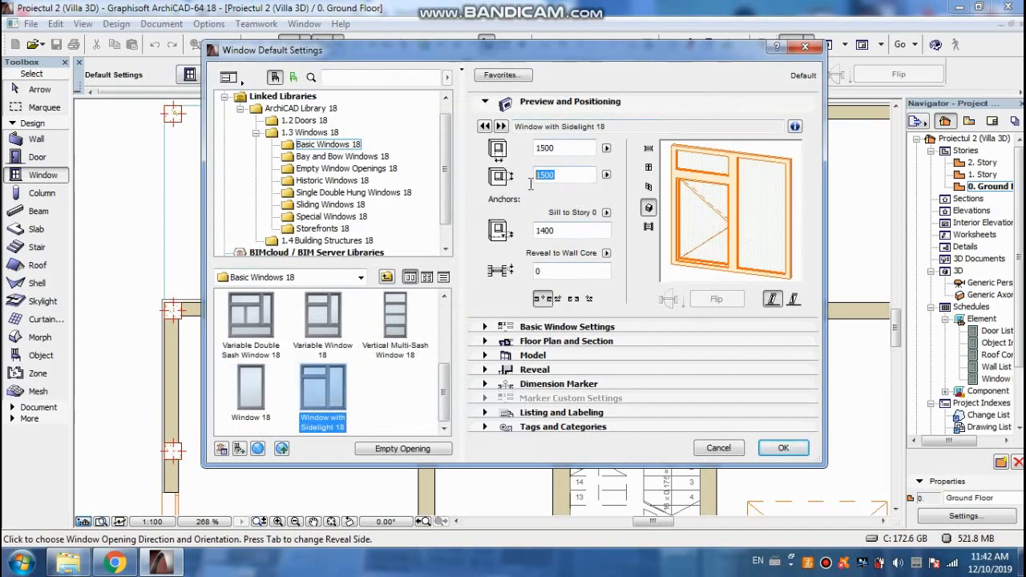
pyautogui.click(561, 233)
pyautogui.write('900')
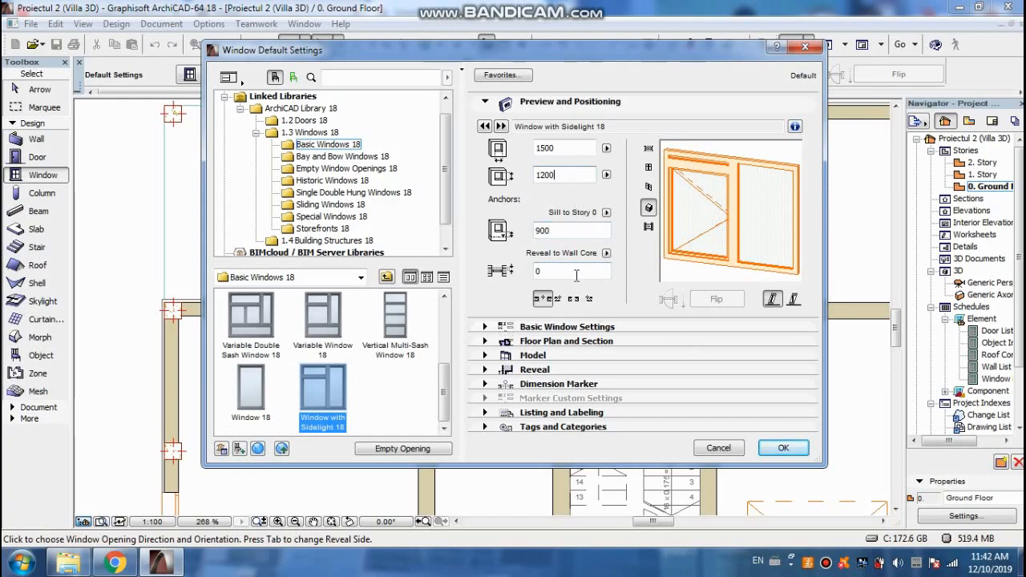
pyautogui.click(785, 447)
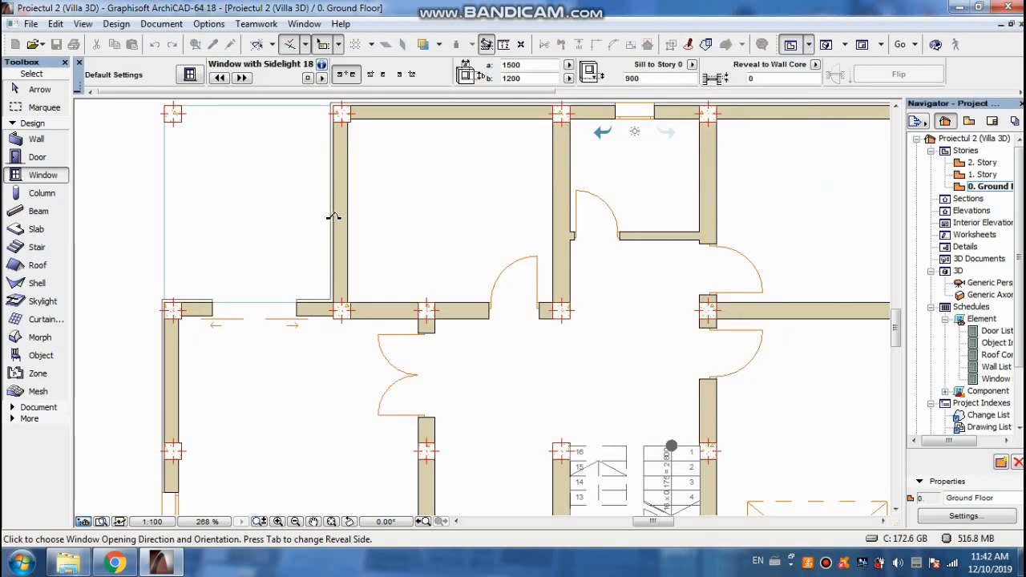
# - Choose the inward, left-hand opening direction for the small middle room's window
pyautogui.scroll(-3, 335, 218)
pyautogui.scroll(5, 343, 222)
pyautogui.scroll(-3, 346, 229)
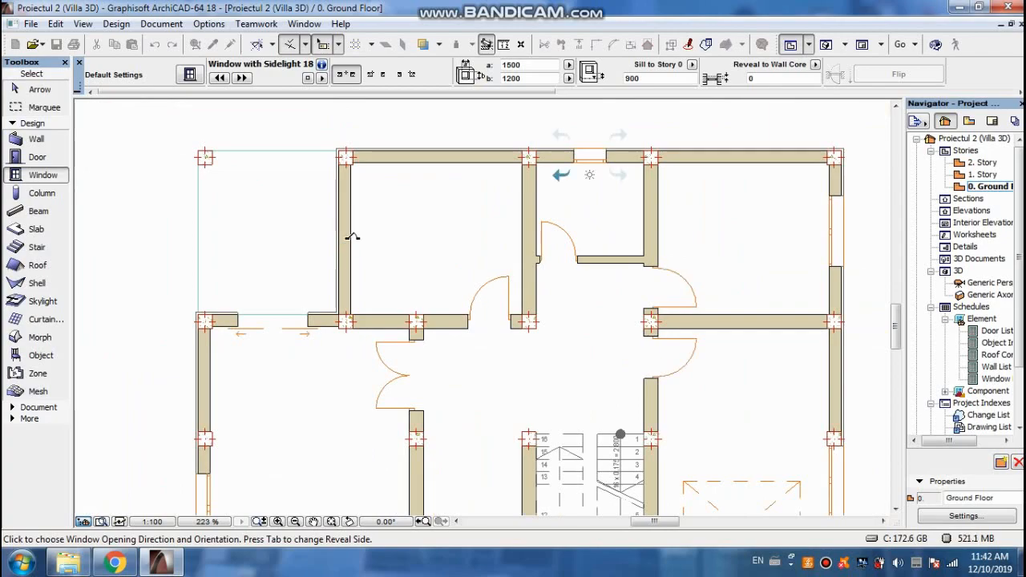
pyautogui.click(571, 176)
# - Place a Window with Sidelight 18 in the left wall of the upper-left room, opening toward the room
pyautogui.click(345, 235)
pyautogui.click(375, 232)
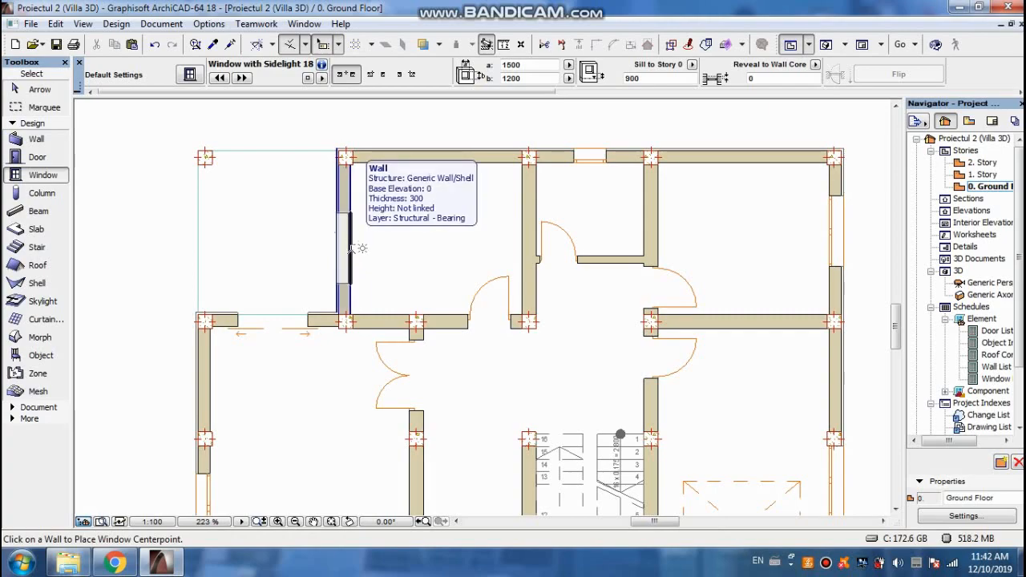
pyautogui.click(361, 253)
pyautogui.click(385, 277)
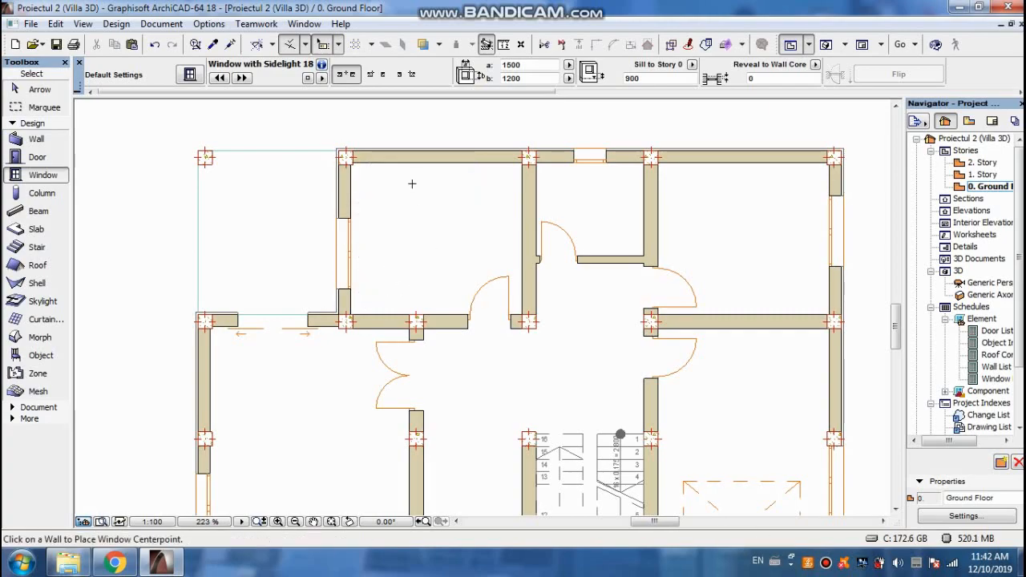
pyautogui.scroll(-2, 412, 190)
pyautogui.scroll(2, 613, 158)
pyautogui.press('Escape')
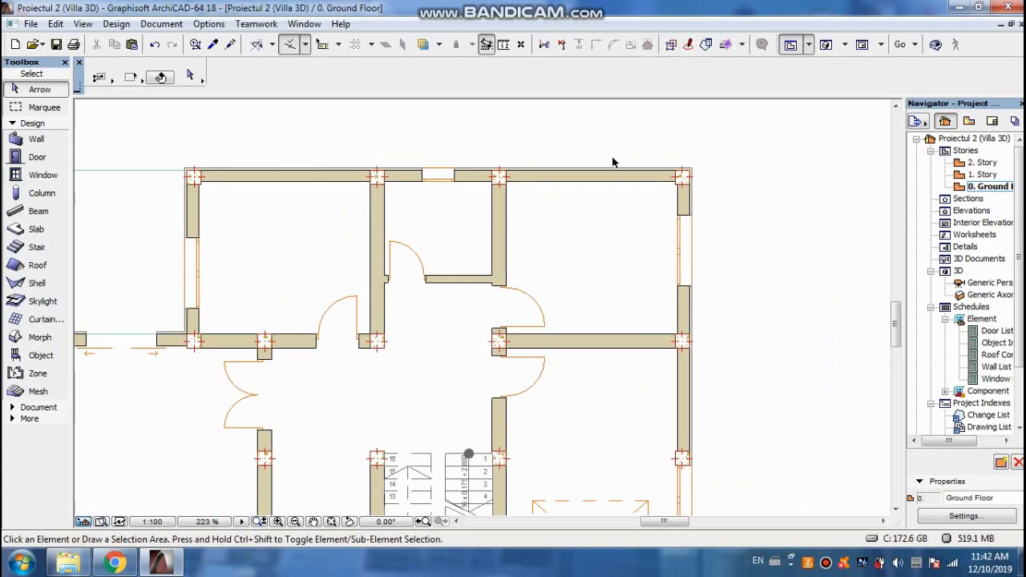
# - Examine the ground floor's doors and windows in the floor plan and from around the 3D model
pyautogui.scroll(-4, 563, 135)
pyautogui.scroll(-2, 617, 152)
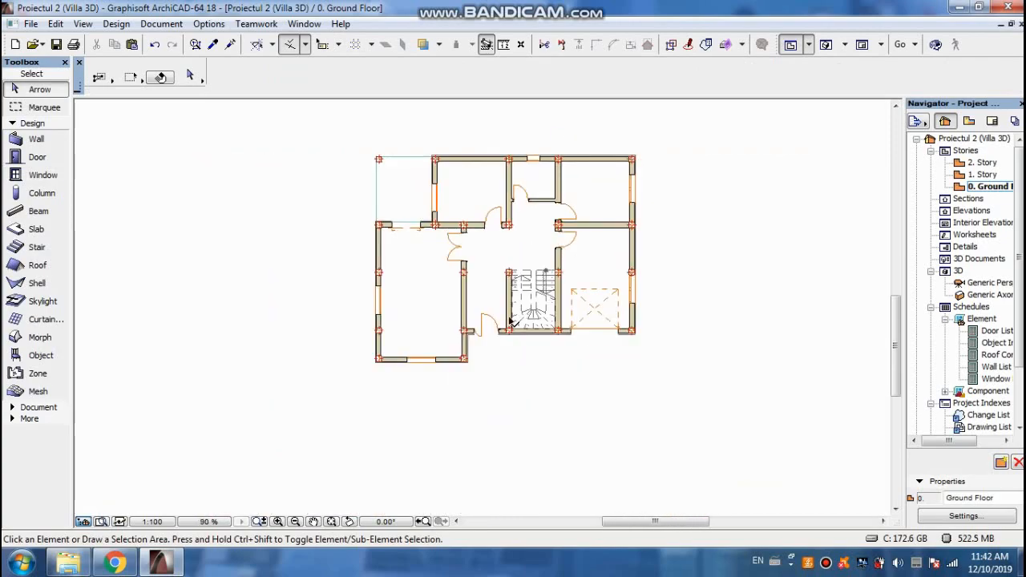
pyautogui.scroll(3, 509, 320)
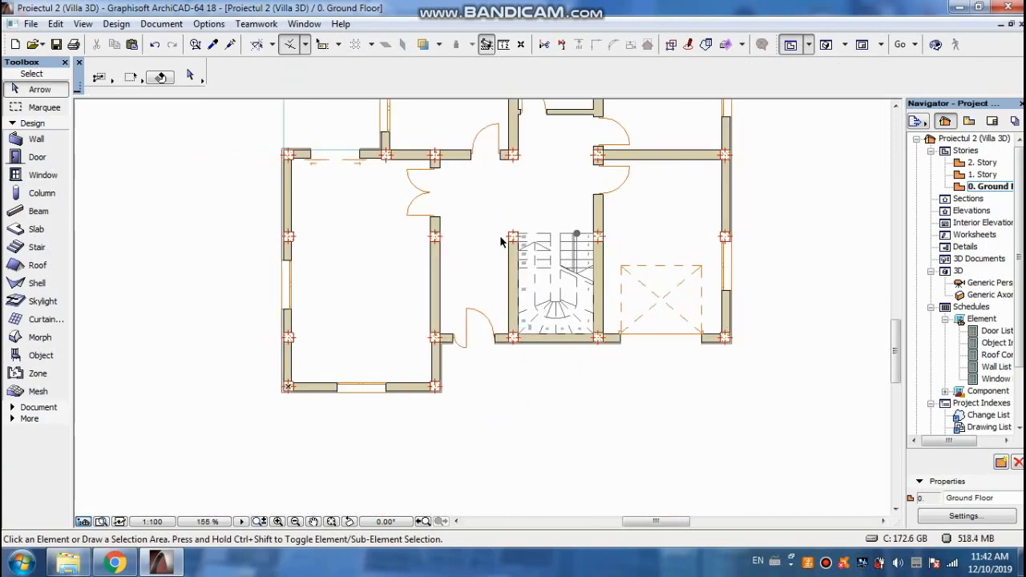
pyautogui.scroll(1, 499, 257)
pyautogui.scroll(-3, 498, 261)
pyautogui.scroll(1, 499, 238)
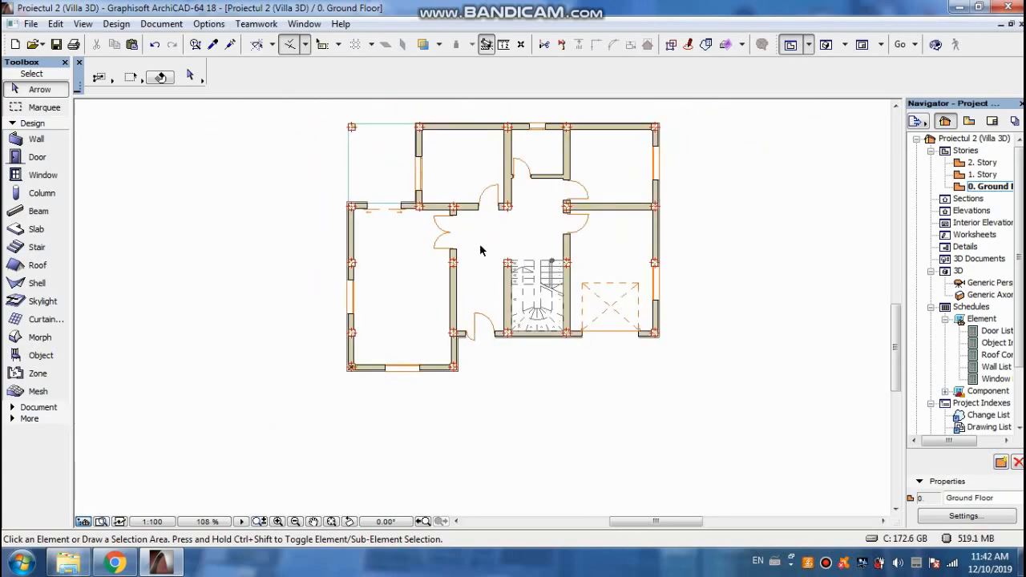
pyautogui.press('F3')
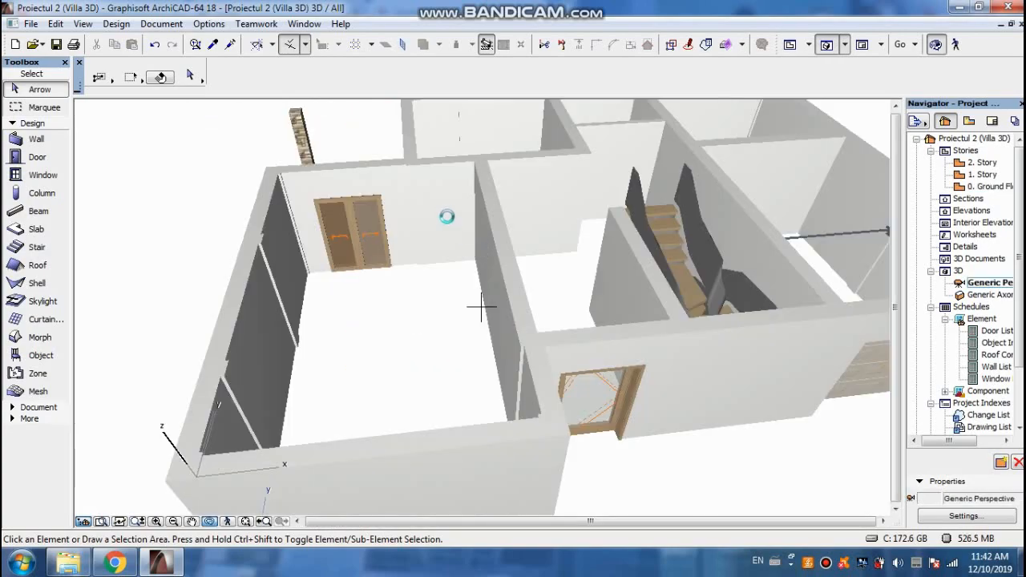
pyautogui.scroll(-2, 807, 372)
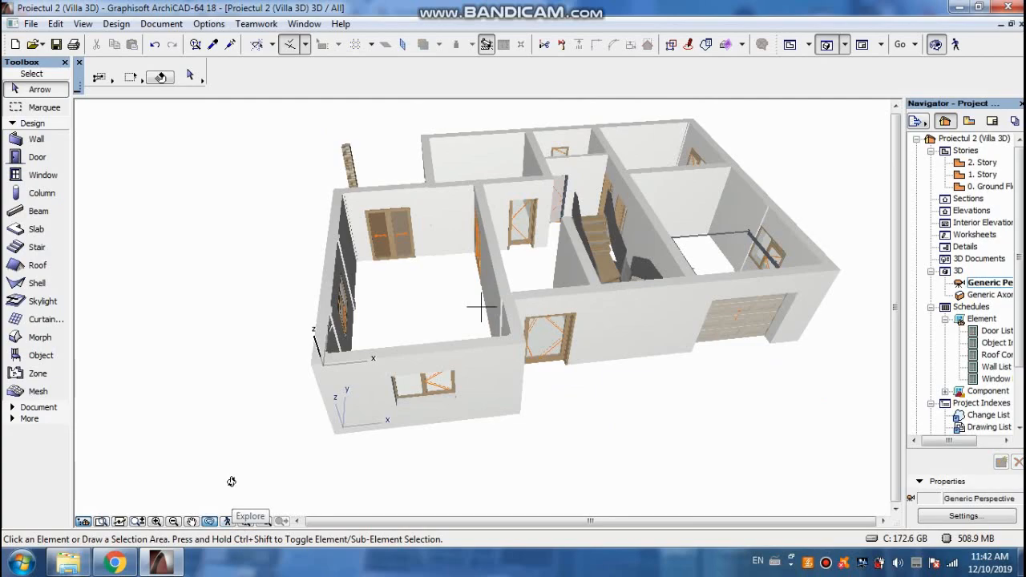
pyautogui.keyDown('shift'); pyautogui.moveTo(481, 306); pyautogui.dragTo(555, 433, button='middle'); pyautogui.keyUp('shift')
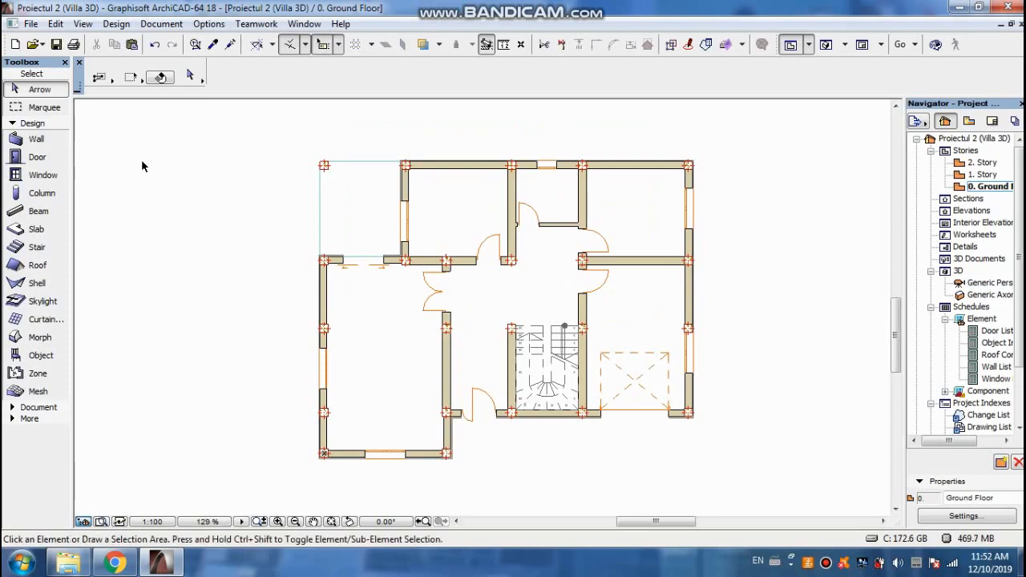
# - Set the default slab to a basic Concrete - Structural build with a thickness of 150
pyautogui.scroll(2, 402, 218)
pyautogui.doubleClick(62, 229)
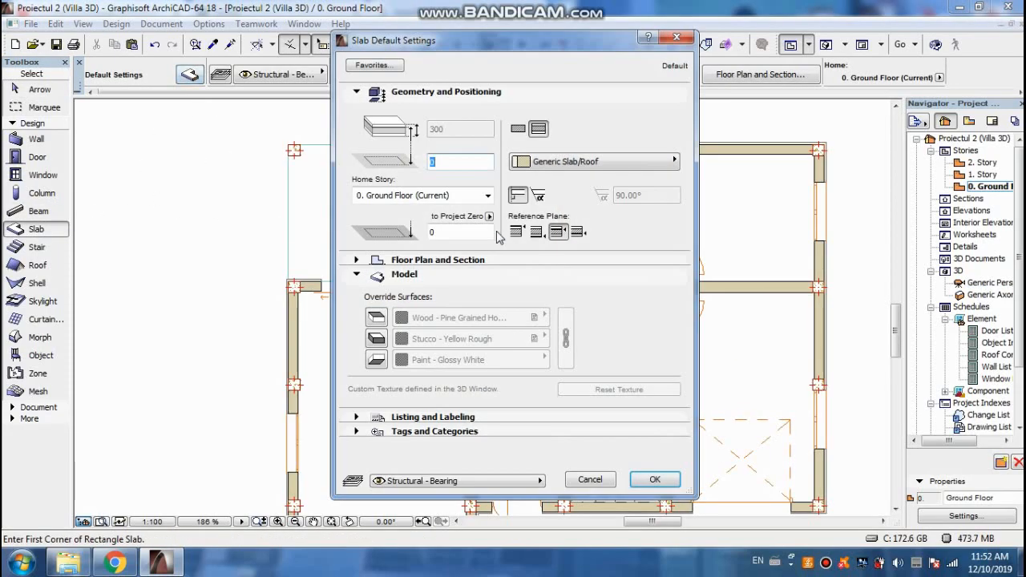
pyautogui.click(518, 128)
pyautogui.click(463, 128)
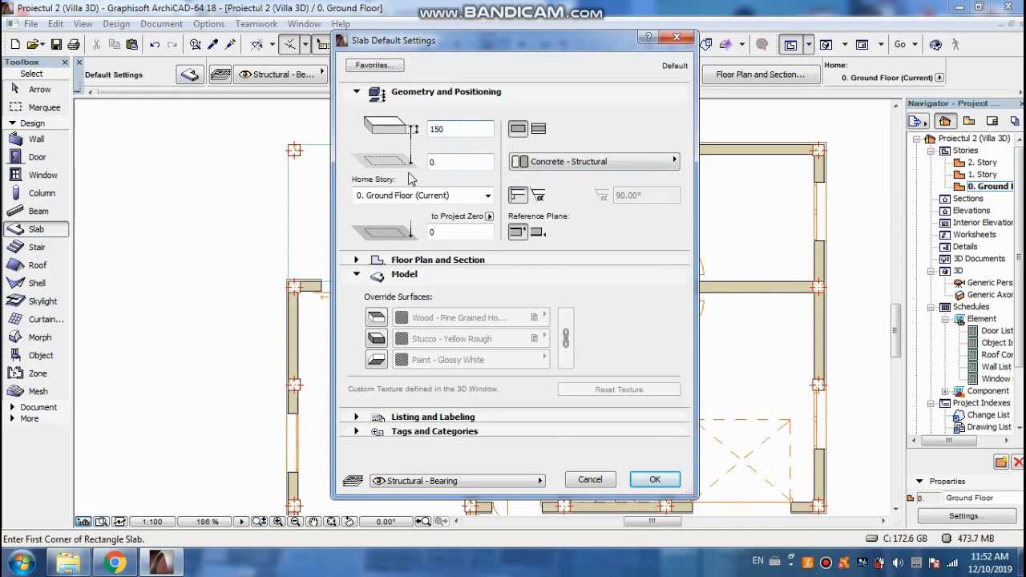
# - Override the default slab's top surface with Tiles - Tan 30x30 and its edge surface with Stucco - White Rough
pyautogui.click(381, 320)
pyautogui.click(386, 340)
pyautogui.click(386, 339)
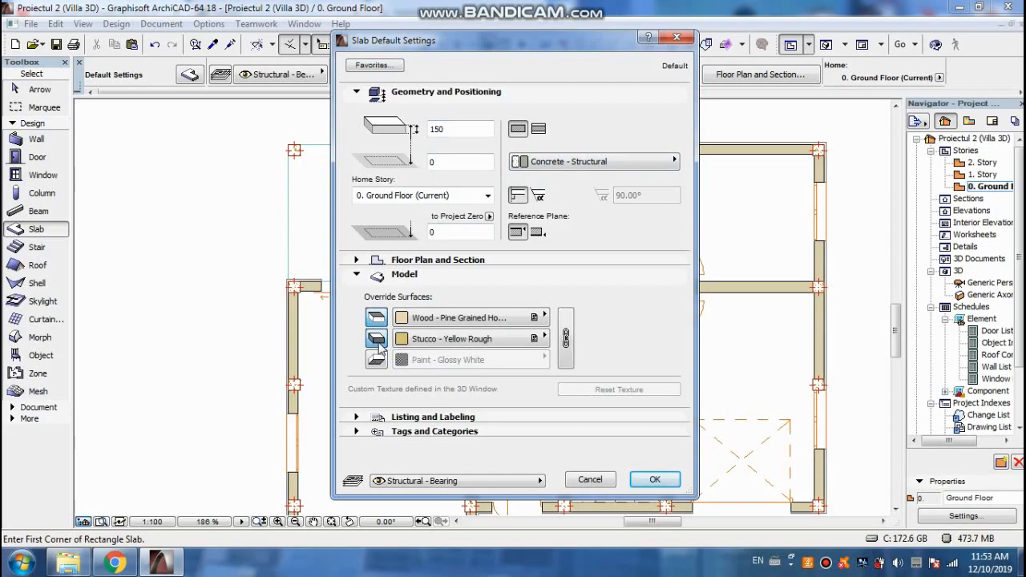
pyautogui.click(377, 338)
pyautogui.click(478, 340)
pyautogui.click(830, 461)
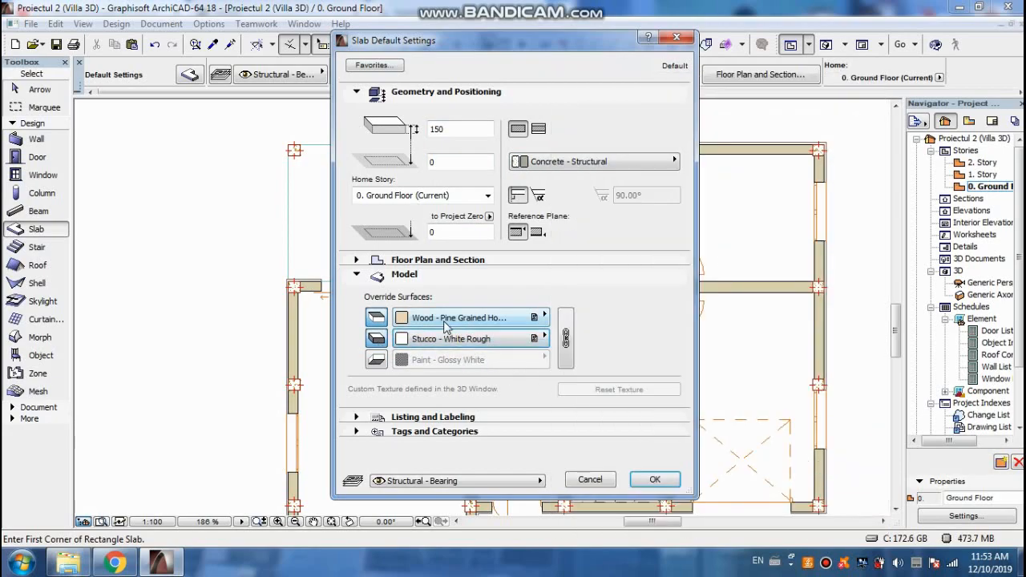
pyautogui.click(473, 317)
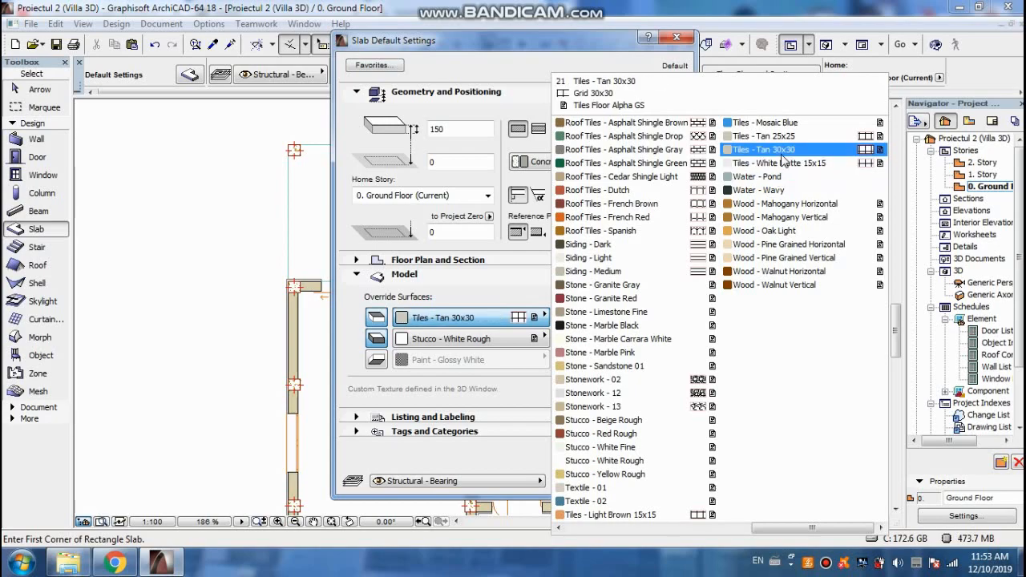
pyautogui.click(782, 155)
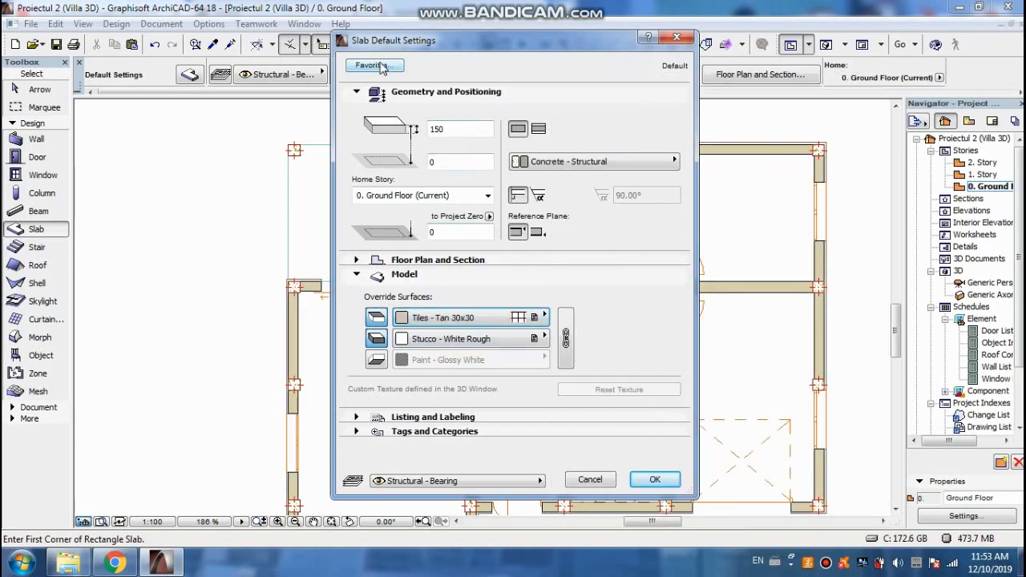
pyautogui.click(655, 479)
# - Draw a 4200 by 3800 rectangular slab covering the upper-left room out to its surrounding walls
pyautogui.scroll(3, 398, 136)
pyautogui.click(399, 136)
pyautogui.scroll(-3, 572, 314)
pyautogui.scroll(3, 614, 321)
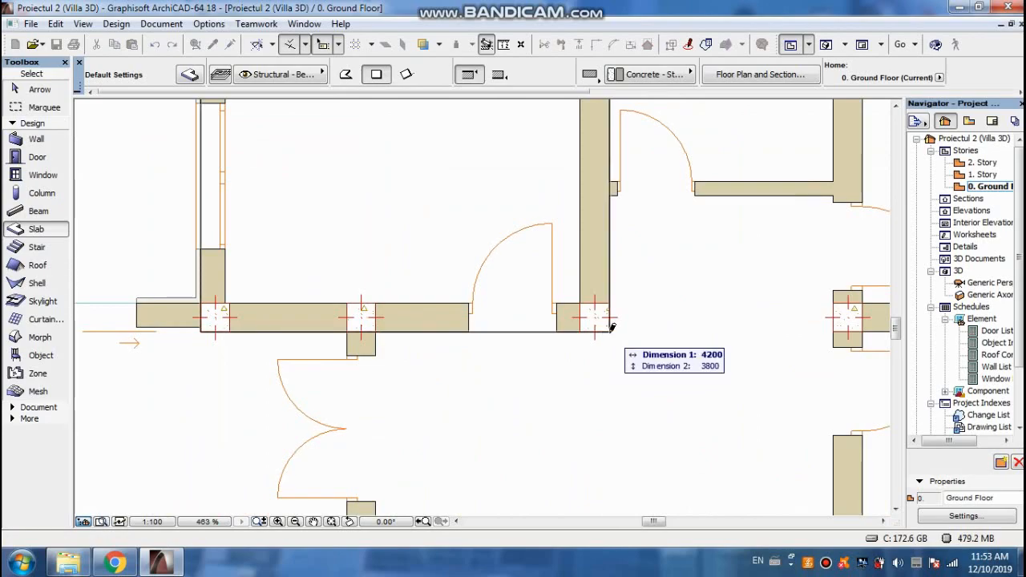
pyautogui.click(611, 327)
pyautogui.scroll(-3, 601, 305)
pyautogui.scroll(2, 609, 302)
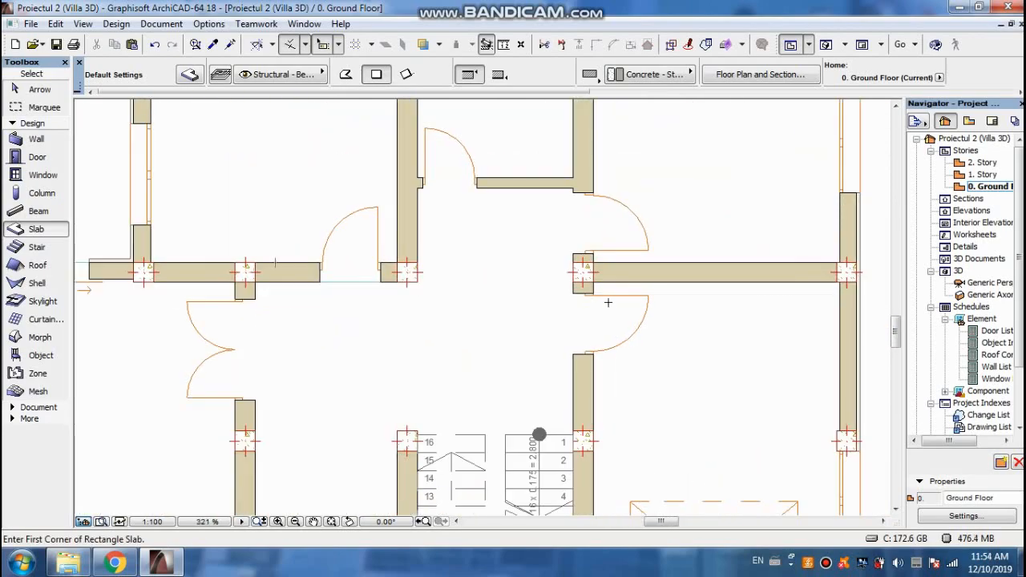
# - Draw a rectangular slab covering the garage from its upper-left column to its lower-right corner
pyautogui.click(583, 273)
pyautogui.scroll(-3, 583, 272)
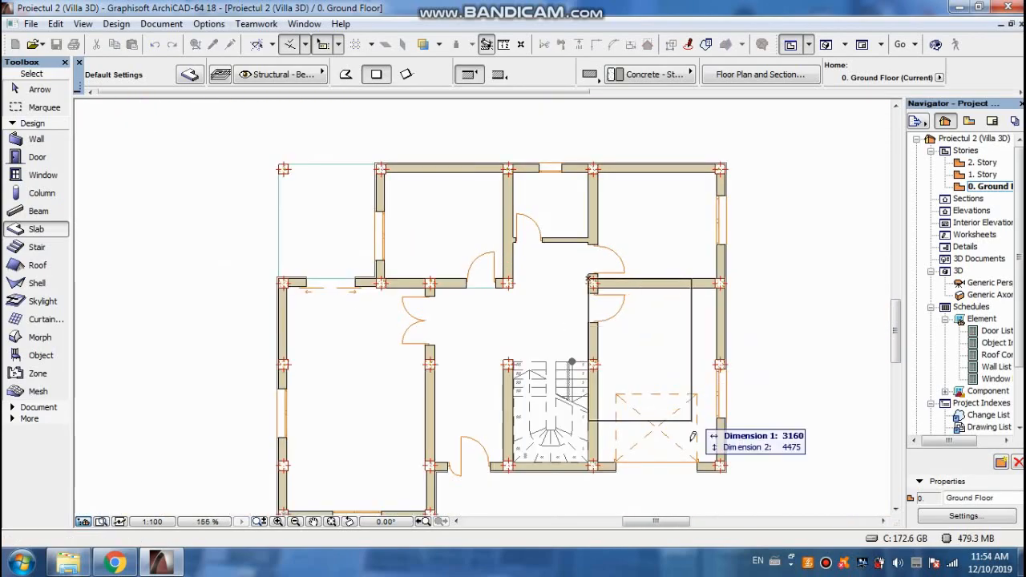
pyautogui.scroll(3, 724, 469)
pyautogui.click(722, 467)
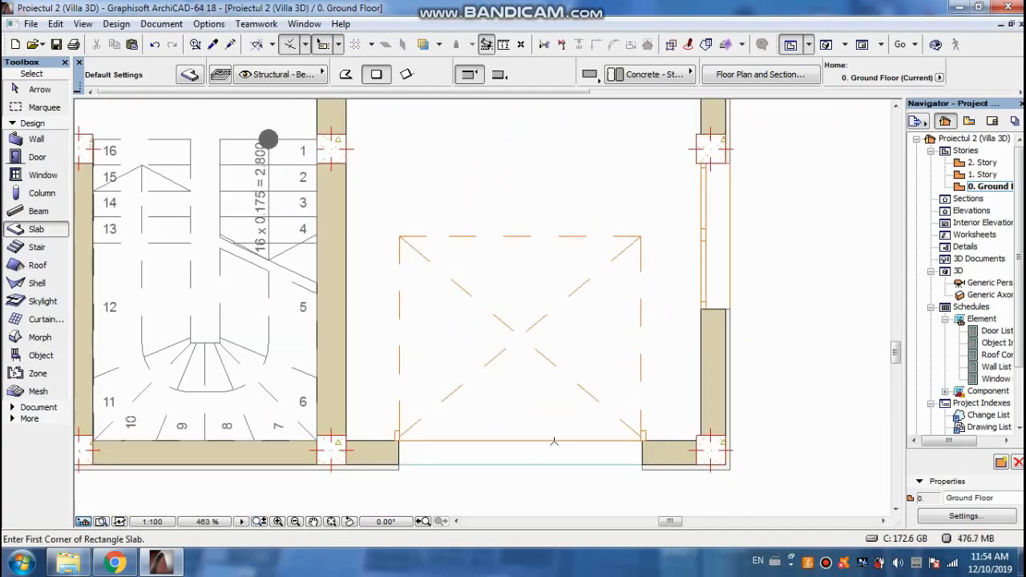
pyautogui.scroll(-3, 554, 441)
pyautogui.scroll(2, 391, 172)
pyautogui.click(39, 89)
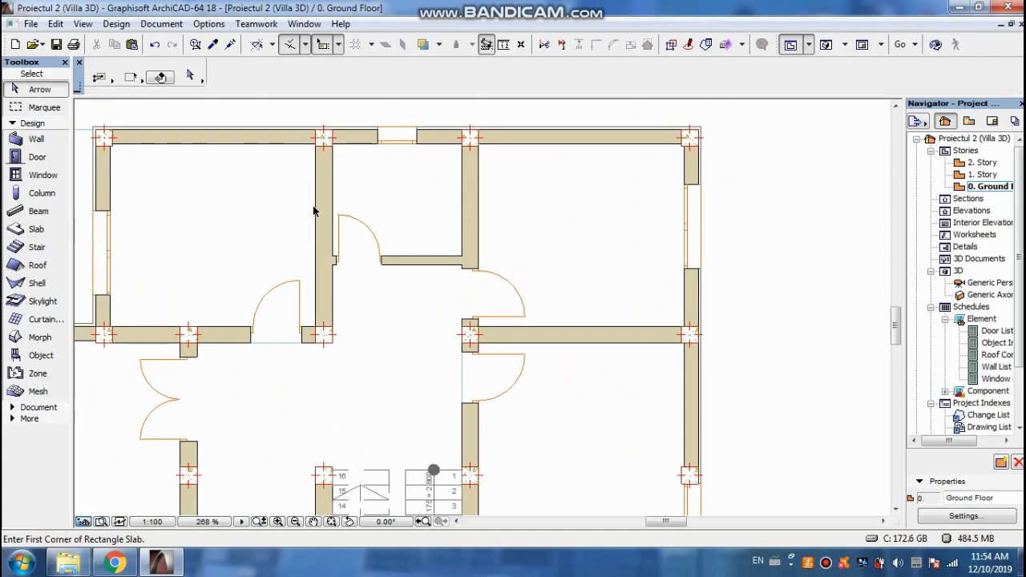
# - Override the default slab's top surface with Tiles - White Matte 15x15
pyautogui.click(36, 230)
pyautogui.click(190, 74)
pyautogui.click(449, 317)
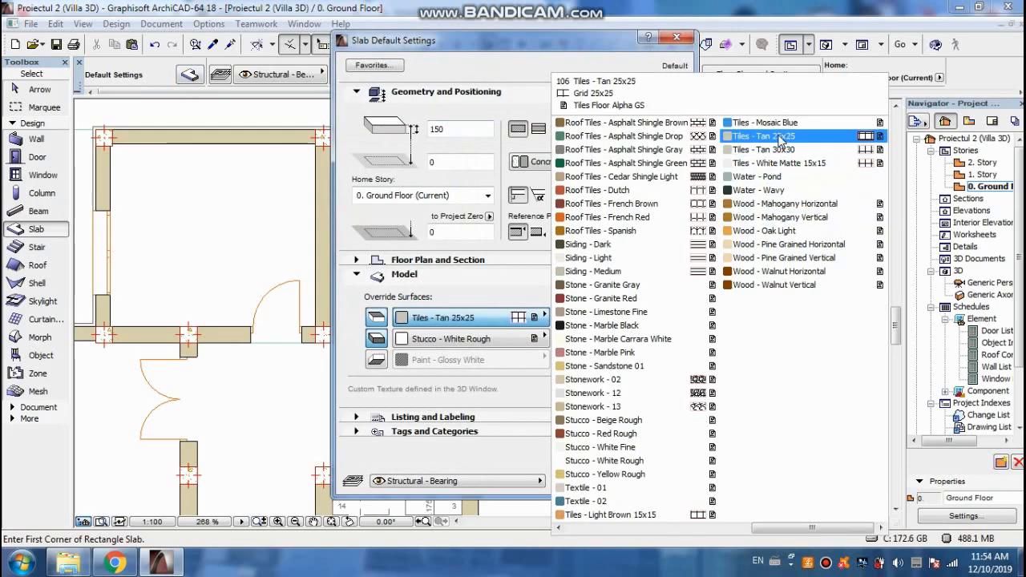
pyautogui.moveTo(777, 532); pyautogui.dragTo(658, 522)
pyautogui.moveTo(658, 522); pyautogui.dragTo(771, 532)
pyautogui.click(775, 165)
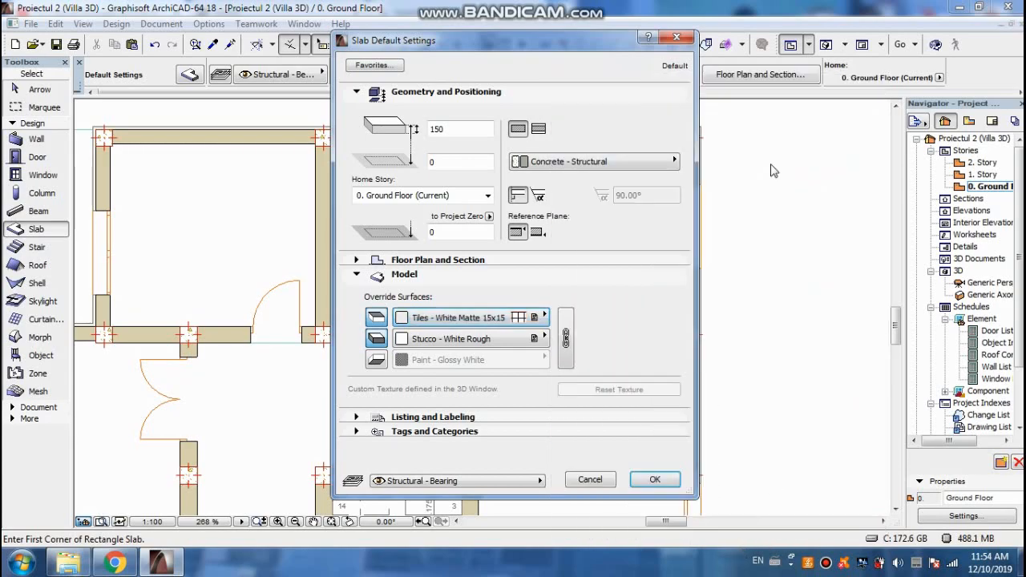
pyautogui.click(655, 479)
# - Draw a 2300 wide rectangular slab covering the small upper-middle room, from its upper-left corner to the outer face of its lower wall
pyautogui.scroll(2, 338, 142)
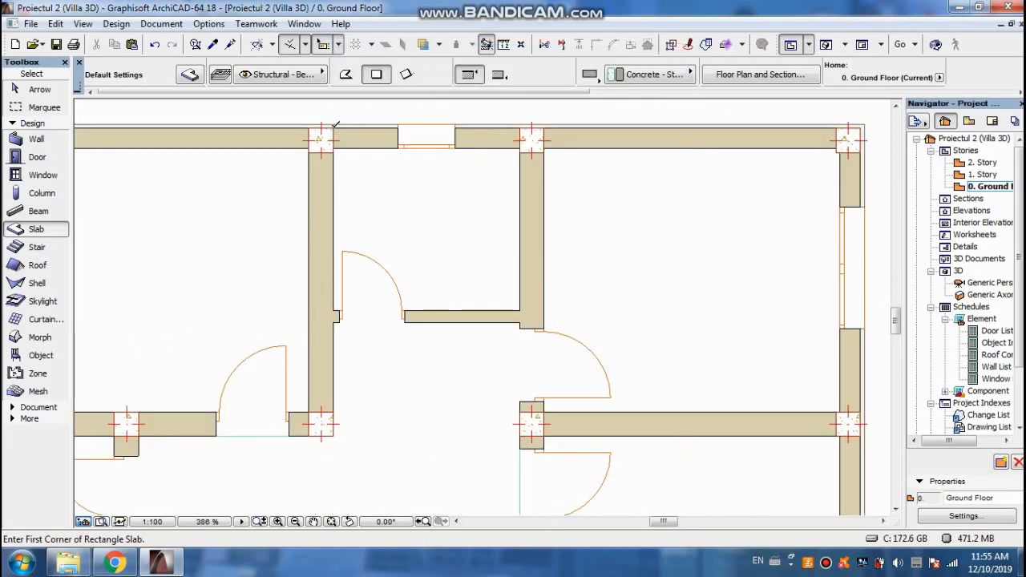
pyautogui.click(334, 126)
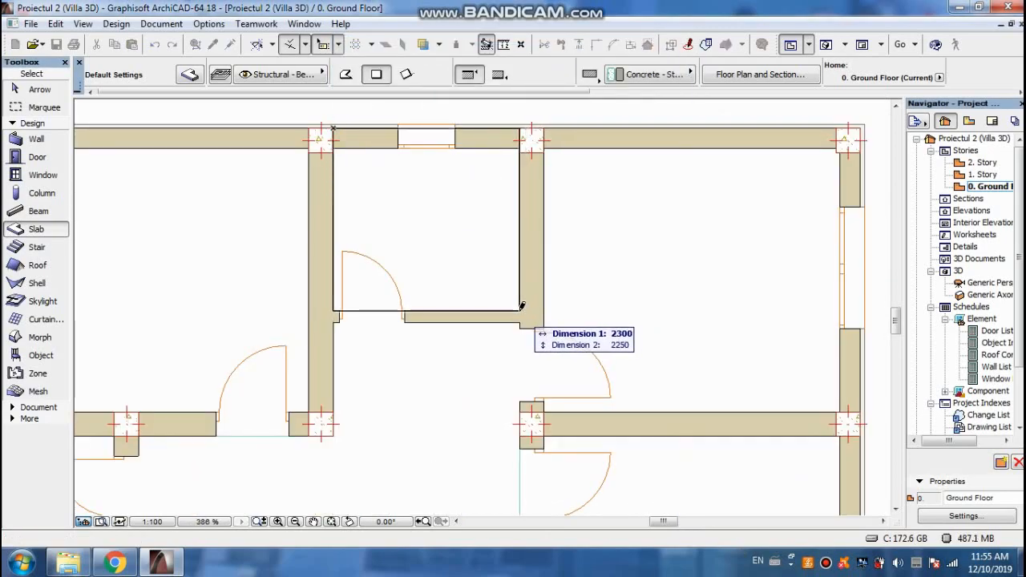
pyautogui.click(522, 319)
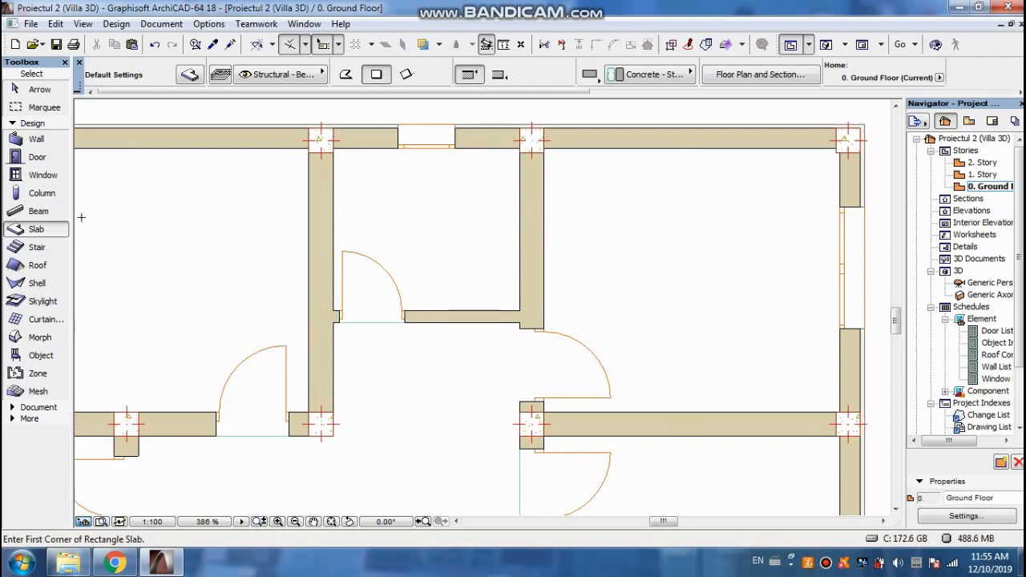
pyautogui.scroll(-3, 386, 177)
# - Draw a rectangular slab covering the entrance hall, from its upper-left wall corner to the column at the staircase's lower-left corner
pyautogui.scroll(3, 380, 240)
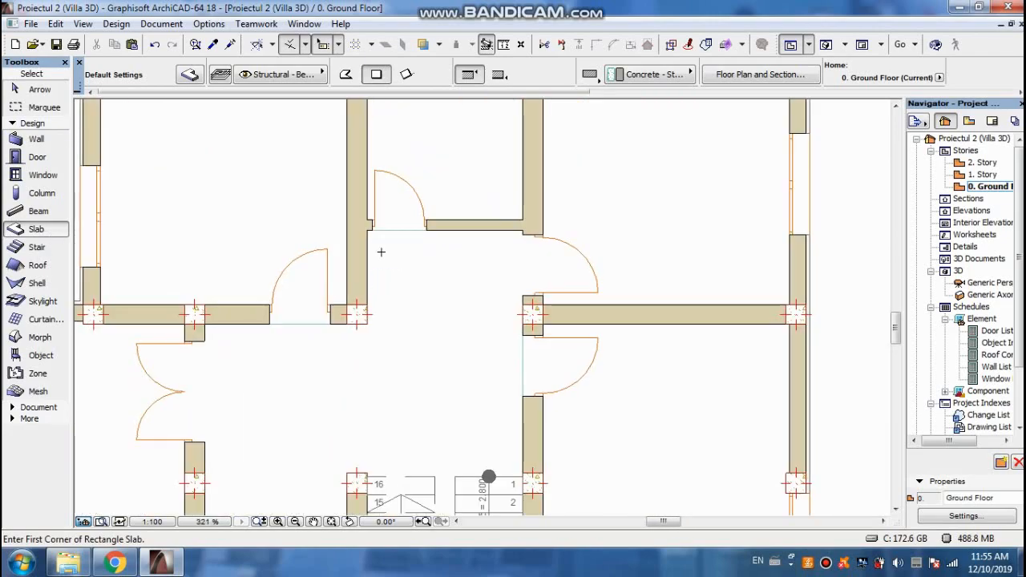
pyautogui.click(227, 283)
pyautogui.scroll(-5, 487, 377)
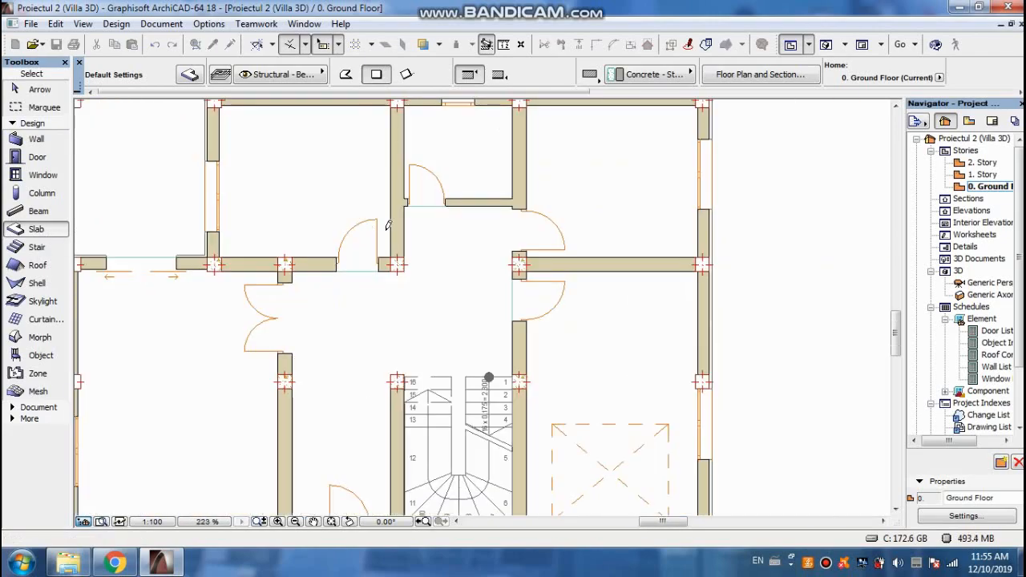
pyautogui.scroll(6, 444, 391)
pyautogui.click(443, 390)
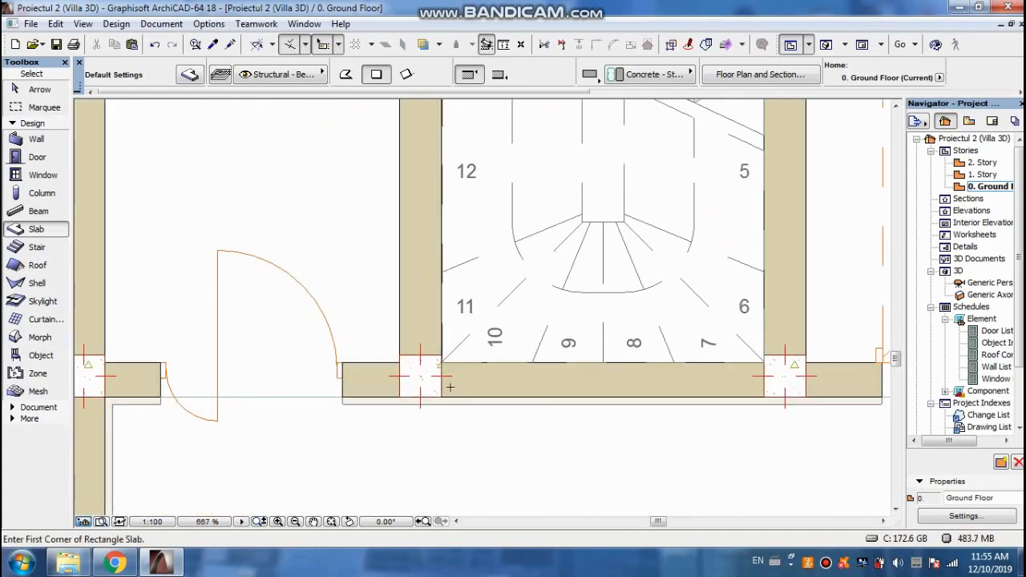
# - Draw a rectangular slab under the staircase and corridor, from the staircase's lower-left corner up to the small room's lower wall
pyautogui.click(434, 369)
pyautogui.scroll(-5, 434, 369)
pyautogui.scroll(5, 500, 361)
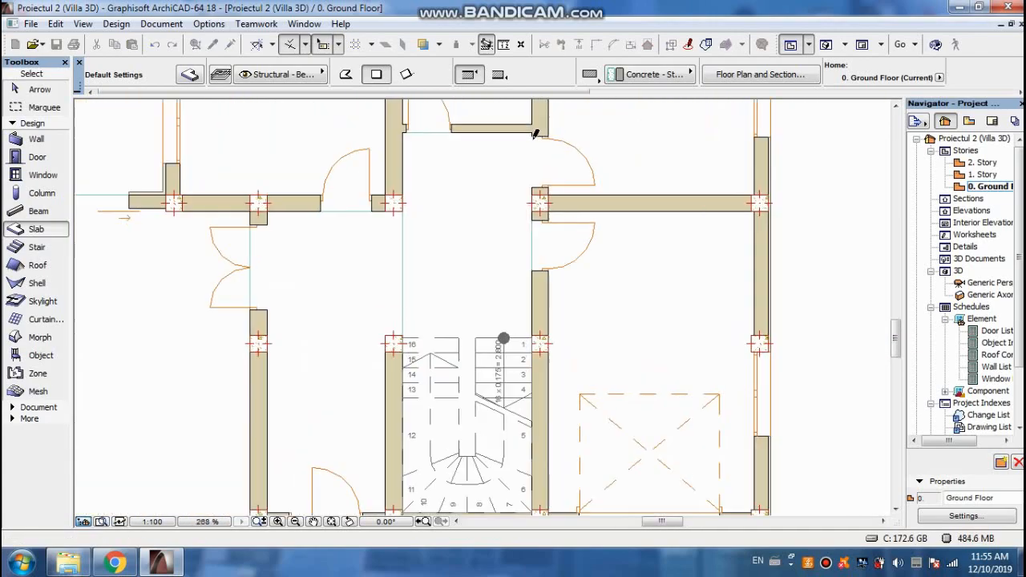
pyautogui.click(534, 130)
pyautogui.scroll(-5, 455, 194)
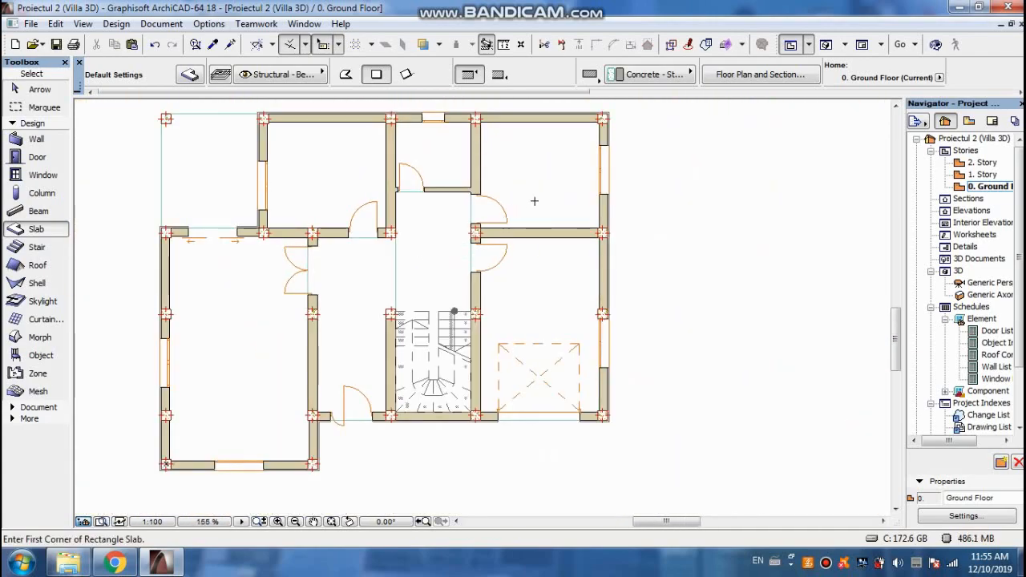
# - Override the default slab's top surface with Wood - Oak Light
pyautogui.scroll(2, 534, 201)
pyautogui.press('Escape')
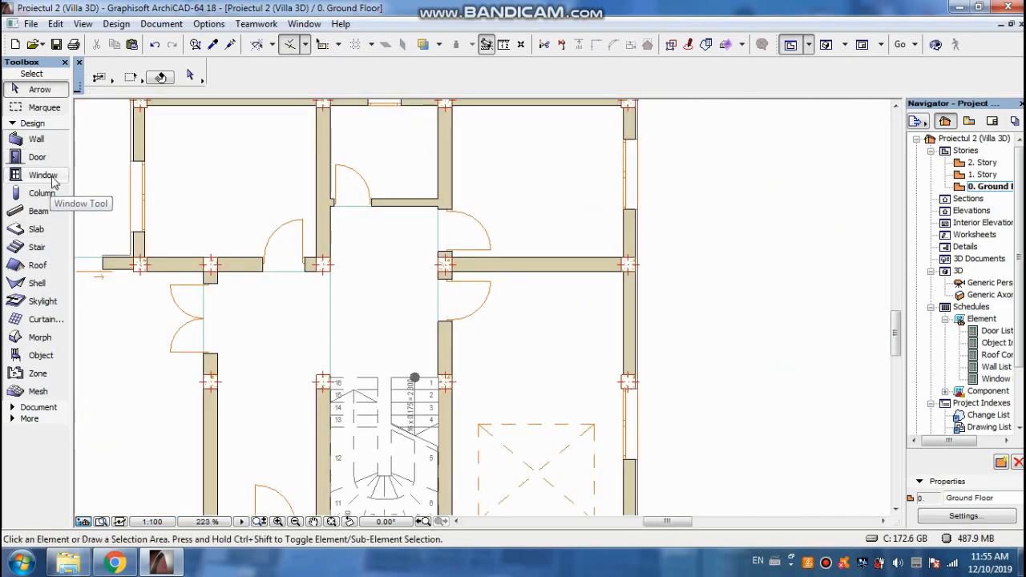
pyautogui.doubleClick(36, 229)
pyautogui.click(442, 319)
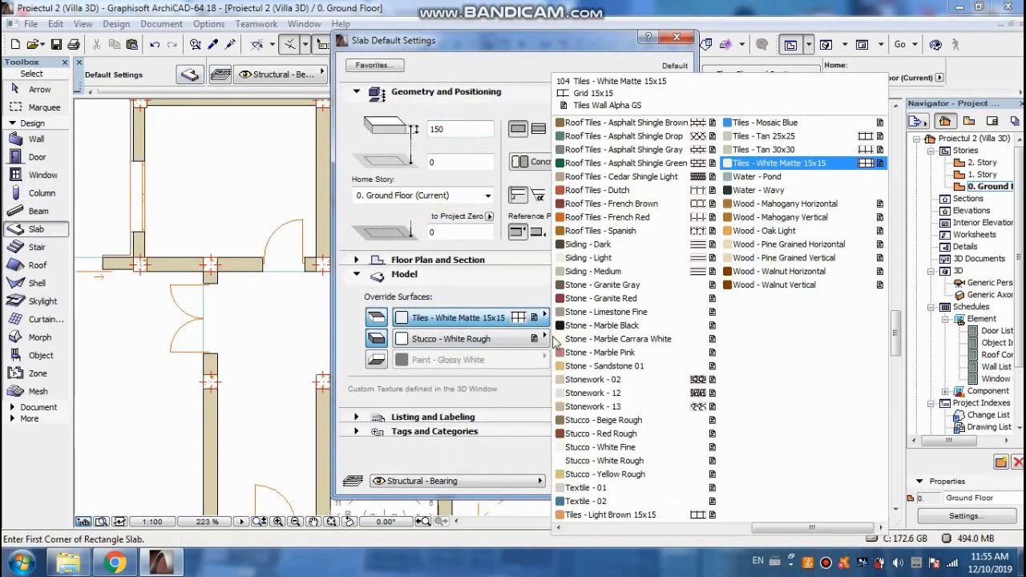
pyautogui.click(793, 258)
pyautogui.click(657, 479)
# - Draw a 4200 by 3500 rectangular slab covering the upper-right room out to its surrounding walls
pyautogui.scroll(2, 473, 164)
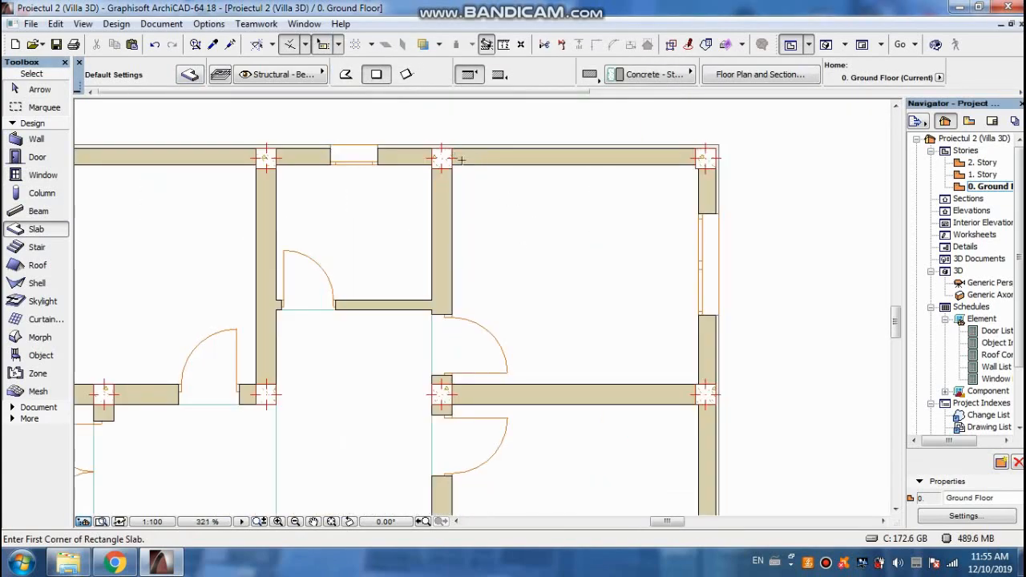
pyautogui.click(433, 147)
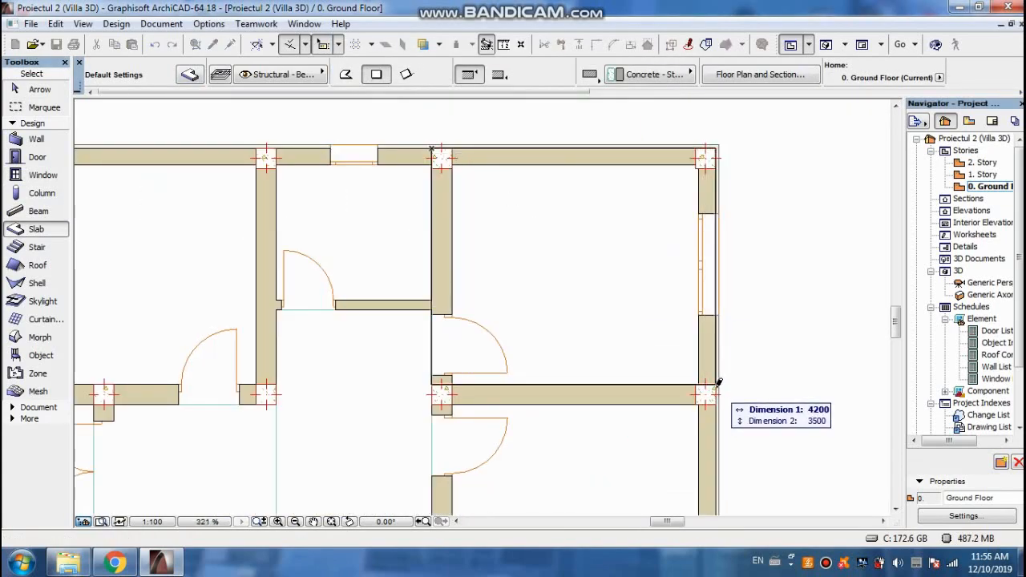
pyautogui.click(717, 383)
pyautogui.scroll(-4, 355, 248)
pyautogui.scroll(1, 355, 248)
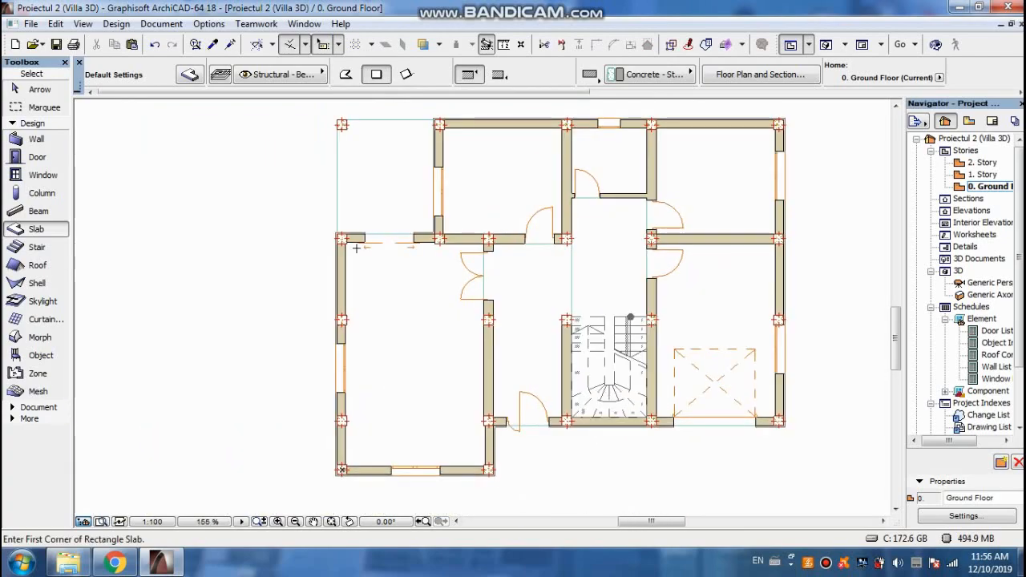
# - Override the default slab's top surface with Wood - Pine Grained Horizontal
pyautogui.doubleClick(53, 227)
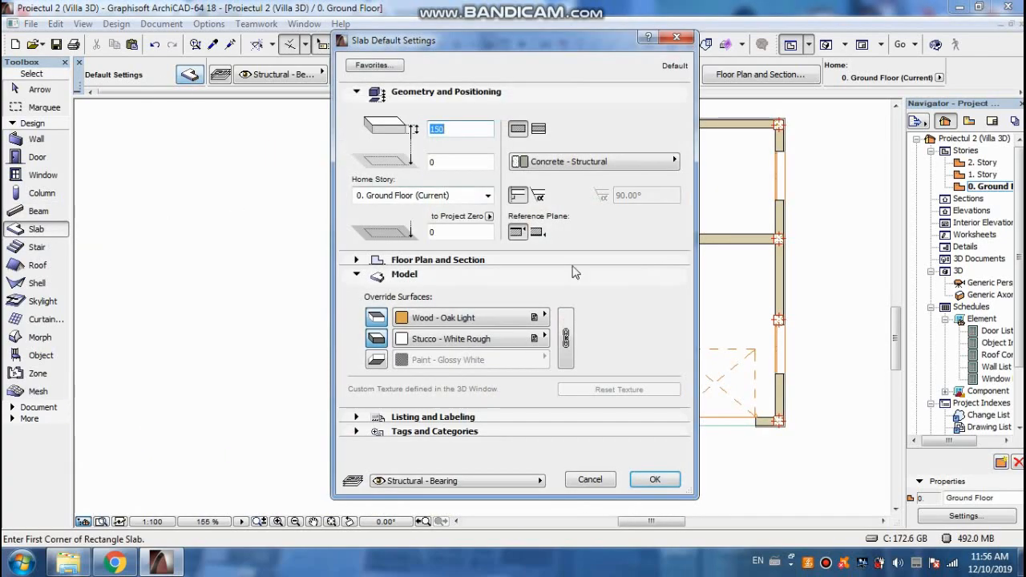
pyautogui.click(533, 318)
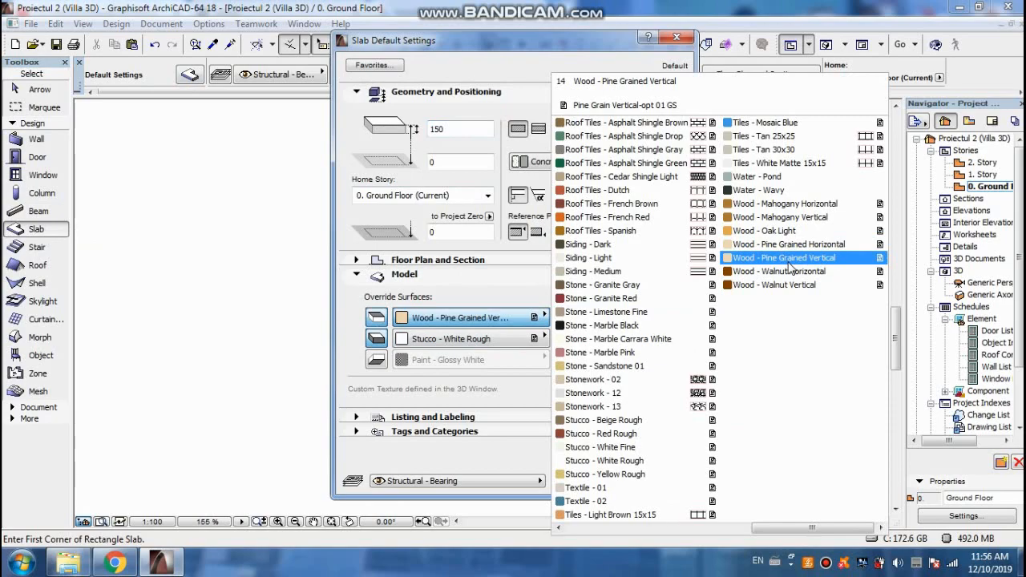
pyautogui.click(788, 244)
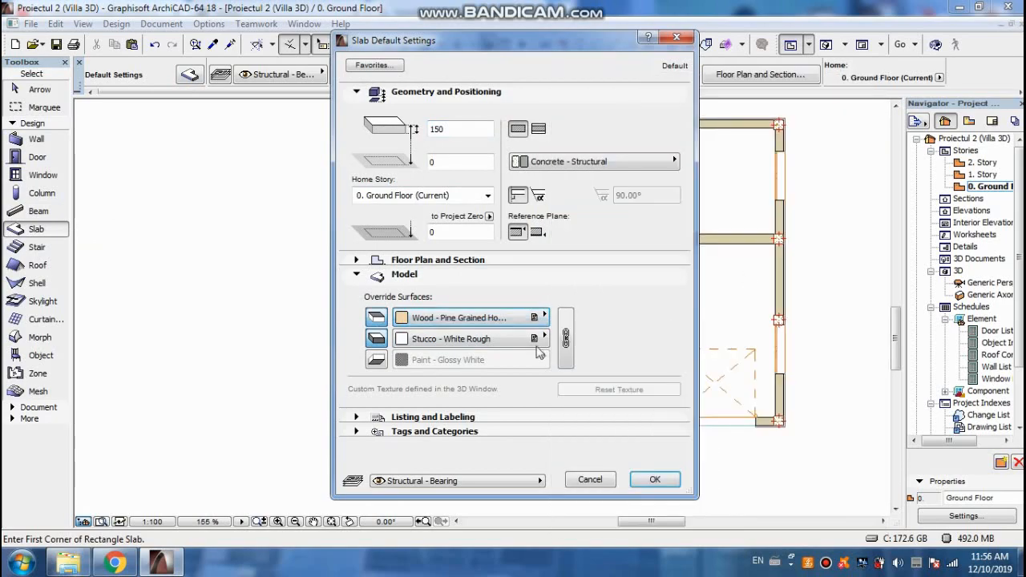
pyautogui.click(655, 479)
# - Draw a 4800 by 7450 rectangular slab covering the large lower-left room, from its upper-left column to its lower-right corner
pyautogui.scroll(4, 336, 230)
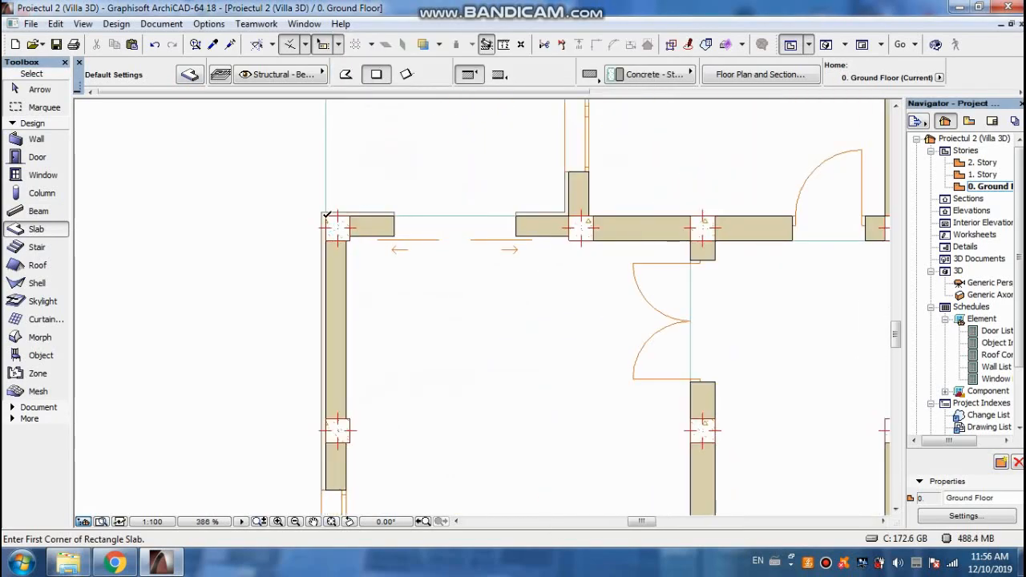
pyautogui.scroll(2, 323, 210)
pyautogui.click(324, 212)
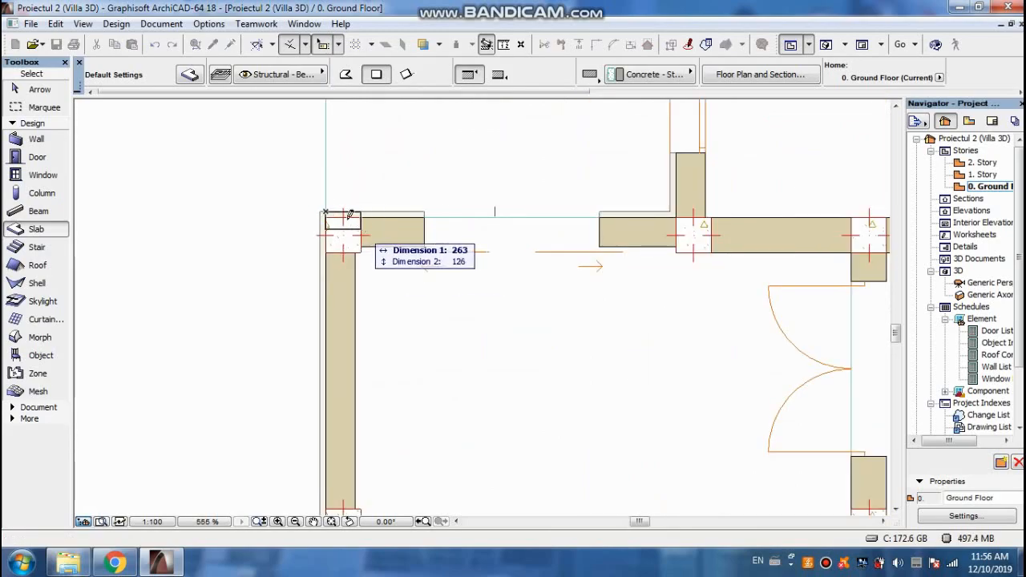
pyautogui.scroll(-8, 352, 241)
pyautogui.scroll(6, 516, 394)
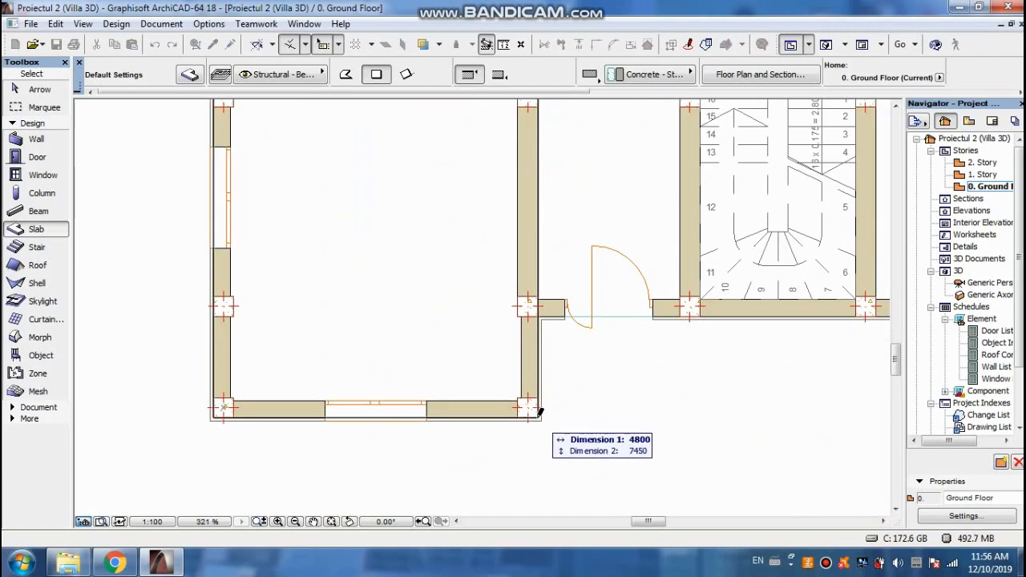
pyautogui.scroll(2, 541, 412)
pyautogui.click(541, 412)
pyautogui.scroll(-8, 484, 319)
pyautogui.scroll(4, 470, 254)
pyautogui.press('Escape')
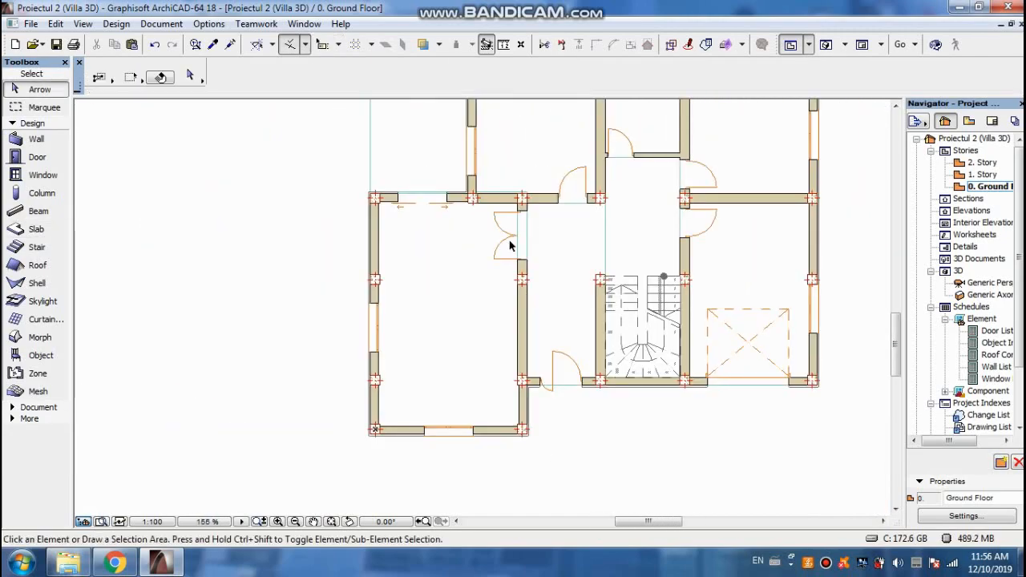
# - Examine the floor finishes and slab coverage of all the ground-floor rooms in the 3D view
pyautogui.press('F3')
pyautogui.scroll(3, 513, 475)
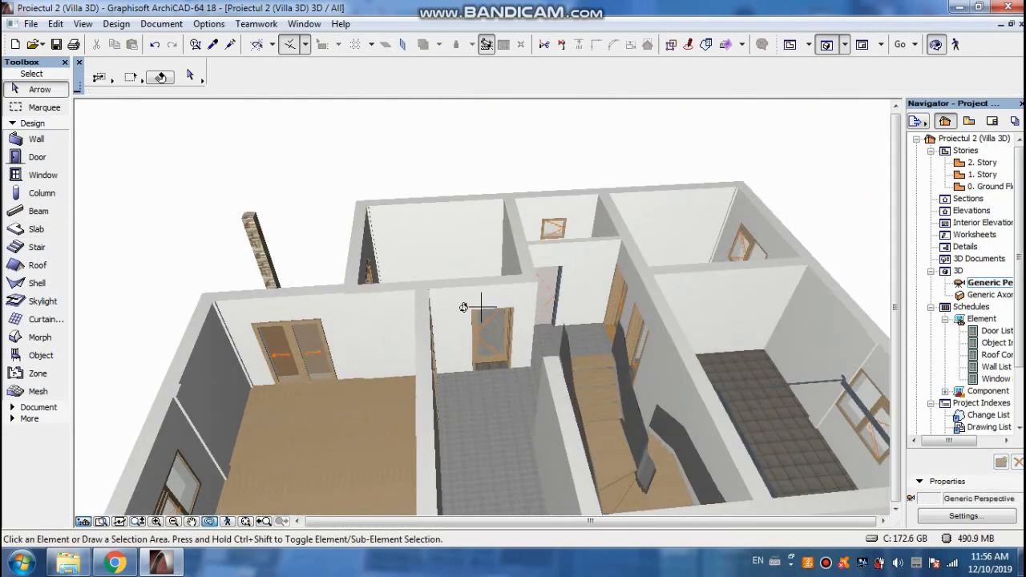
pyautogui.moveTo(463, 307); pyautogui.dragTo(396, 278)
pyautogui.scroll(5, 396, 277)
pyautogui.scroll(-3, 421, 254)
pyautogui.moveTo(474, 296); pyautogui.dragTo(853, 328)
pyautogui.scroll(3, 522, 387)
pyautogui.scroll(-4, 564, 389)
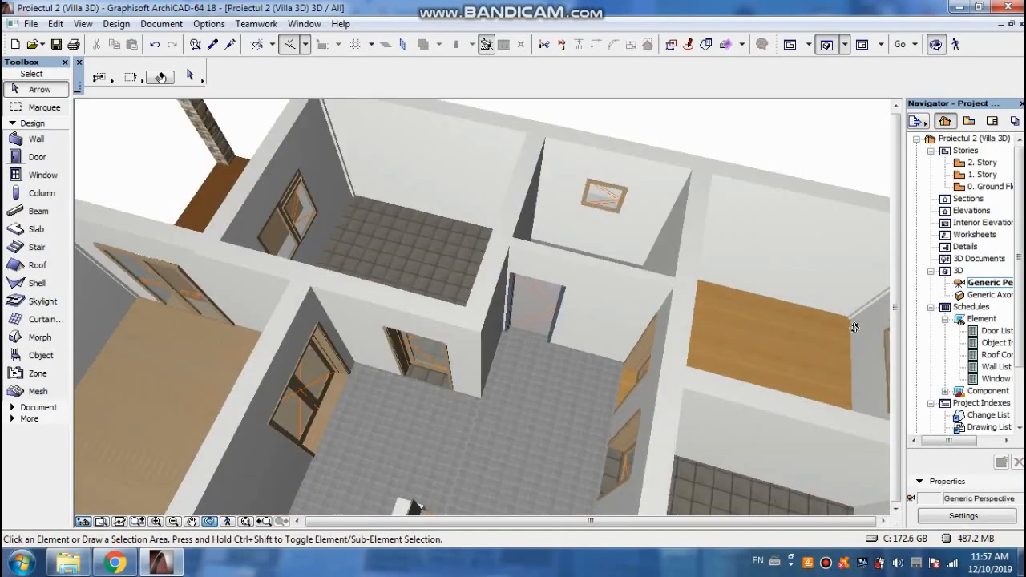
pyautogui.scroll(5, 847, 328)
pyautogui.scroll(2, 486, 411)
pyautogui.scroll(-1, 586, 344)
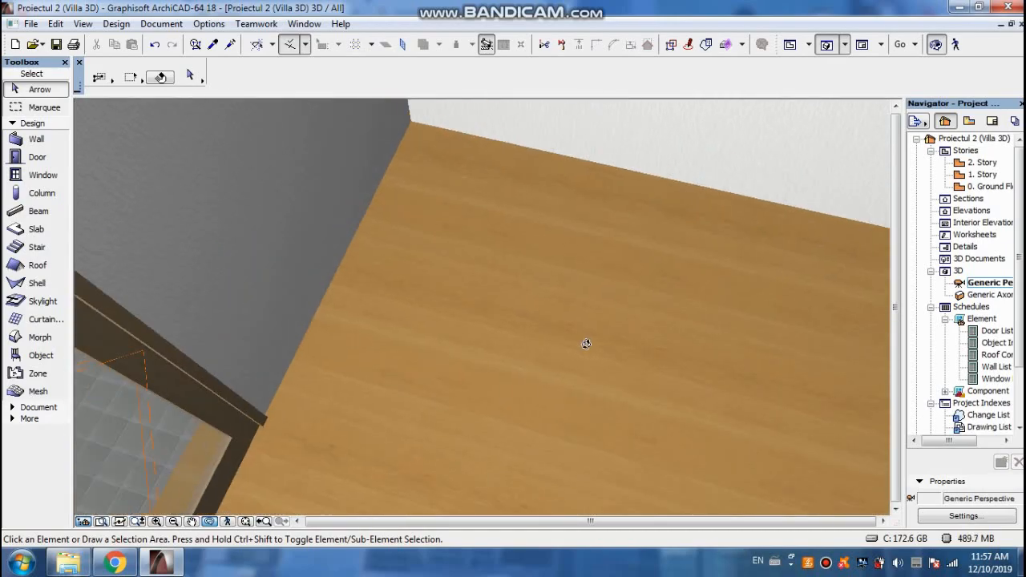
pyautogui.scroll(-4, 586, 346)
pyautogui.scroll(5, 222, 430)
pyautogui.scroll(-4, 539, 368)
pyautogui.moveTo(538, 368); pyautogui.dragTo(571, 341)
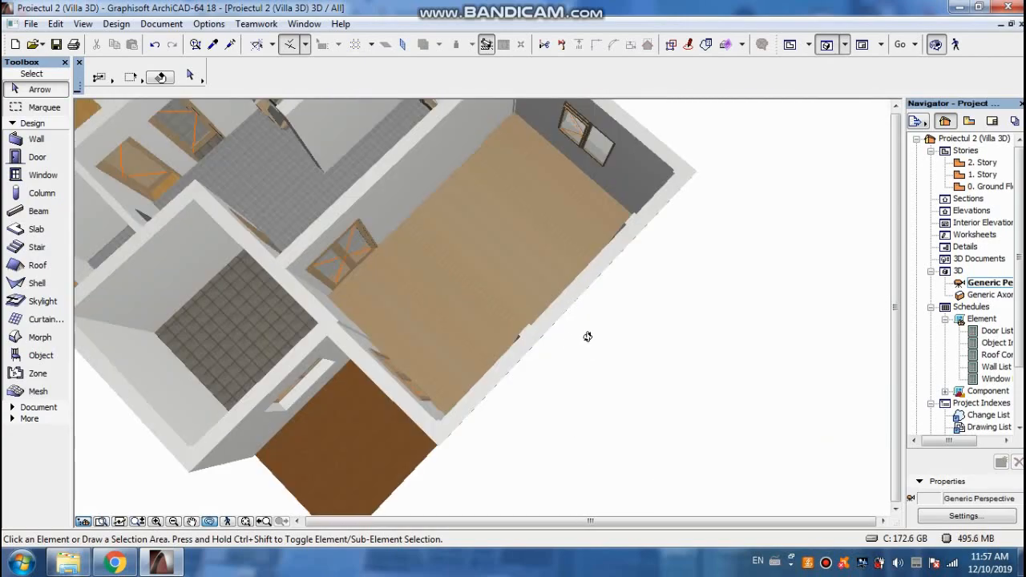
pyautogui.scroll(-4, 571, 342)
pyautogui.moveTo(465, 277); pyautogui.dragTo(219, 201)
pyautogui.scroll(4, 219, 202)
pyautogui.scroll(3, 448, 254)
pyautogui.moveTo(449, 254)
pyautogui.mouseDown()
pyautogui.moveTo(452, 264)
pyautogui.moveTo(445, 245)
pyautogui.mouseUp()
pyautogui.scroll(-3, 443, 242)
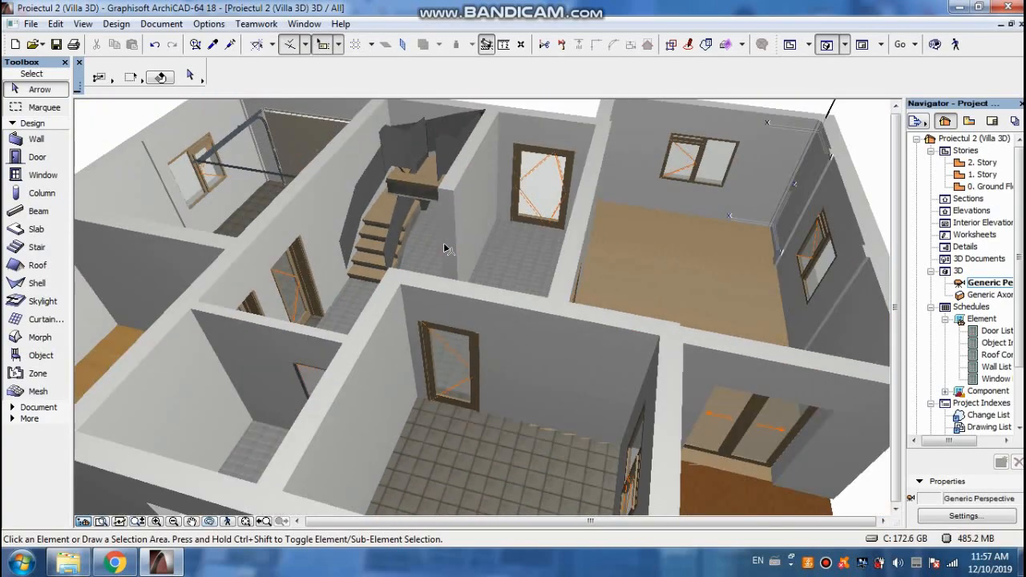
# - Draw a 2100 by 1500 rectangular slab outside the entrance door in the ground-floor plan, starting from the recessed wall corner
pyautogui.press('F2')
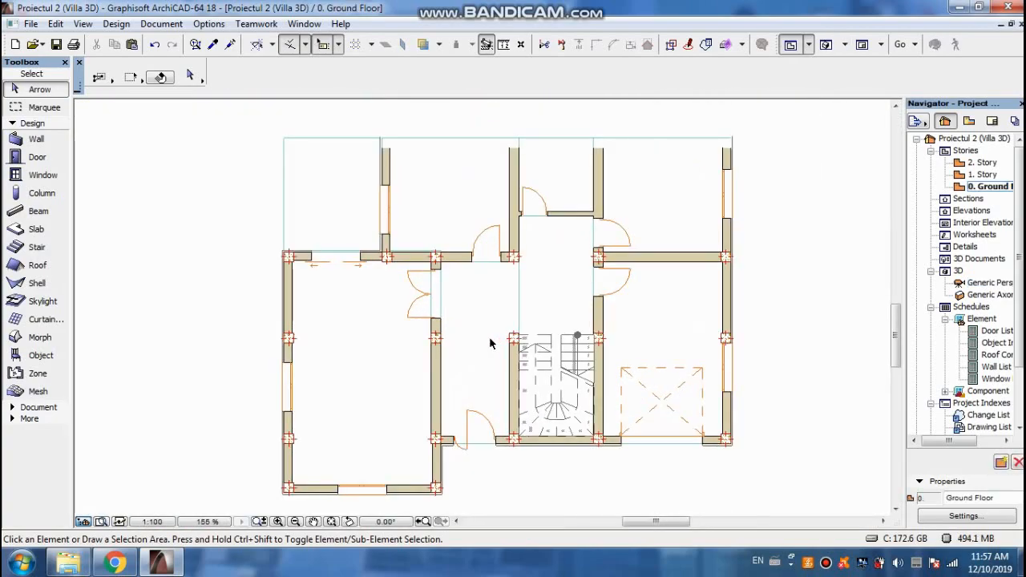
pyautogui.scroll(-3, 327, 225)
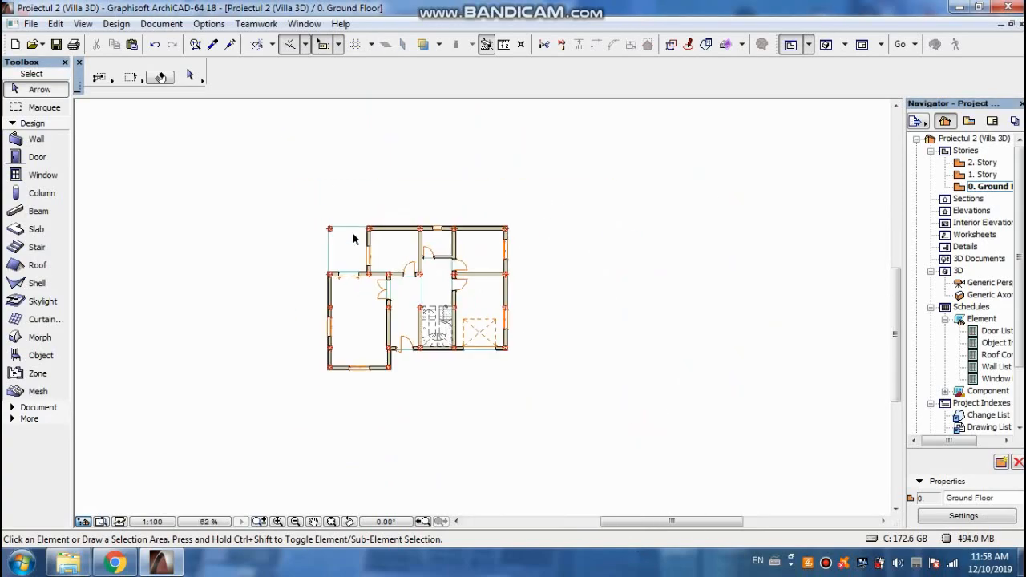
pyautogui.scroll(6, 325, 226)
pyautogui.click(36, 230)
pyautogui.scroll(-2, 254, 217)
pyautogui.scroll(4, 255, 244)
pyautogui.scroll(-3, 253, 245)
pyautogui.scroll(5, 273, 297)
pyautogui.scroll(1, 255, 283)
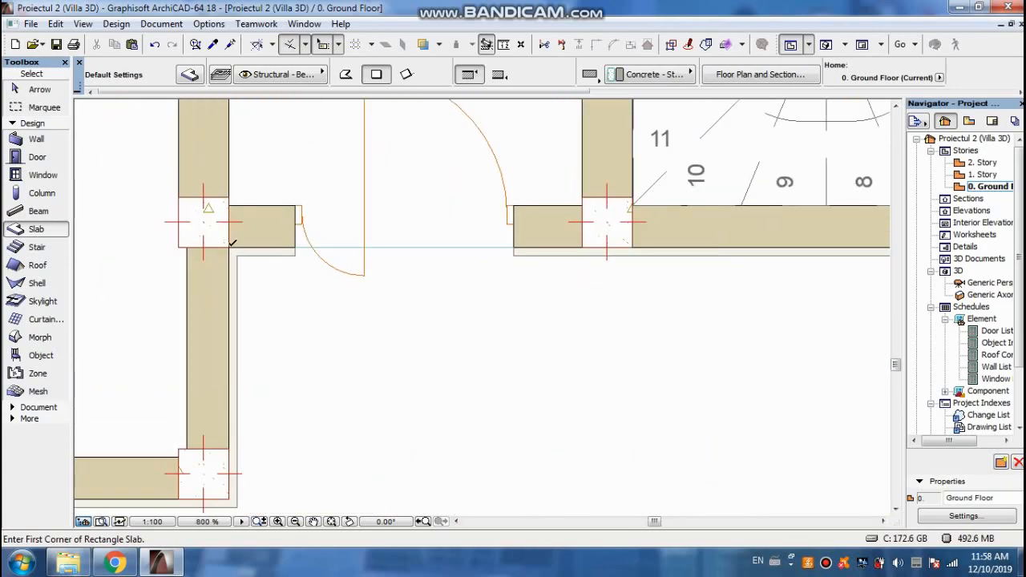
pyautogui.click(230, 241)
pyautogui.scroll(-4, 470, 275)
pyautogui.scroll(2, 472, 260)
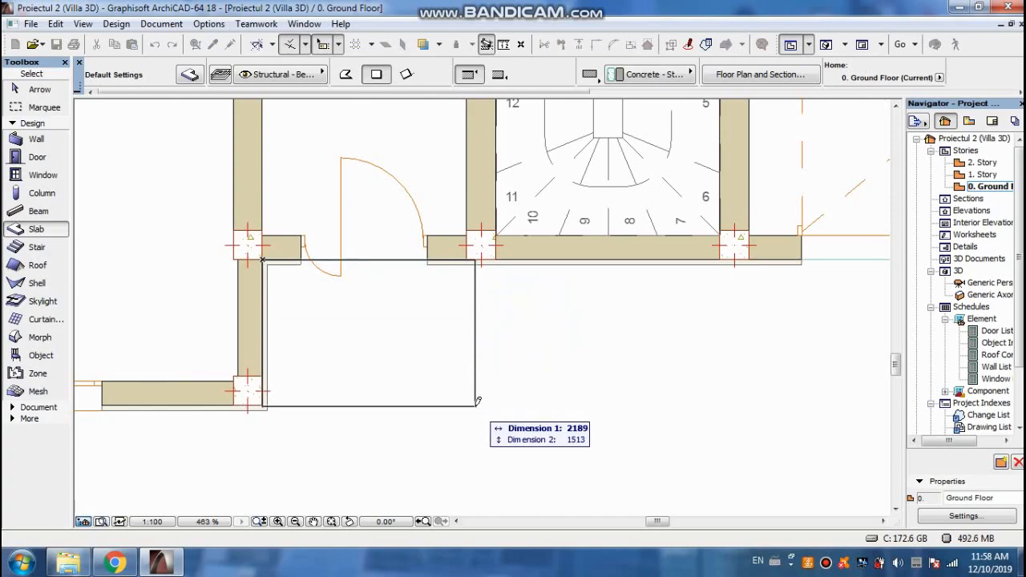
pyautogui.write('2100')
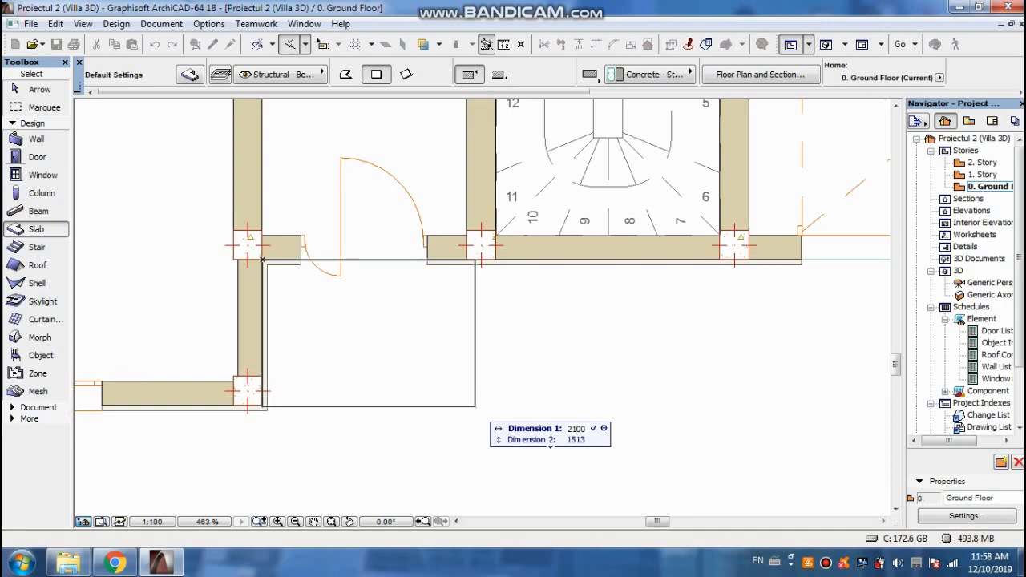
pyautogui.press('Tab')
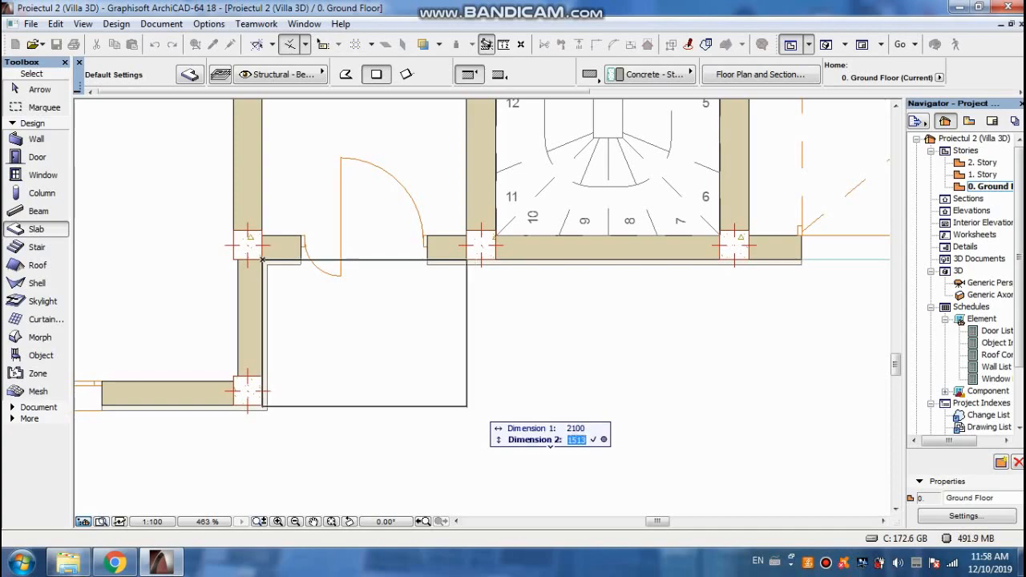
pyautogui.write('1500')
pyautogui.press('Return')
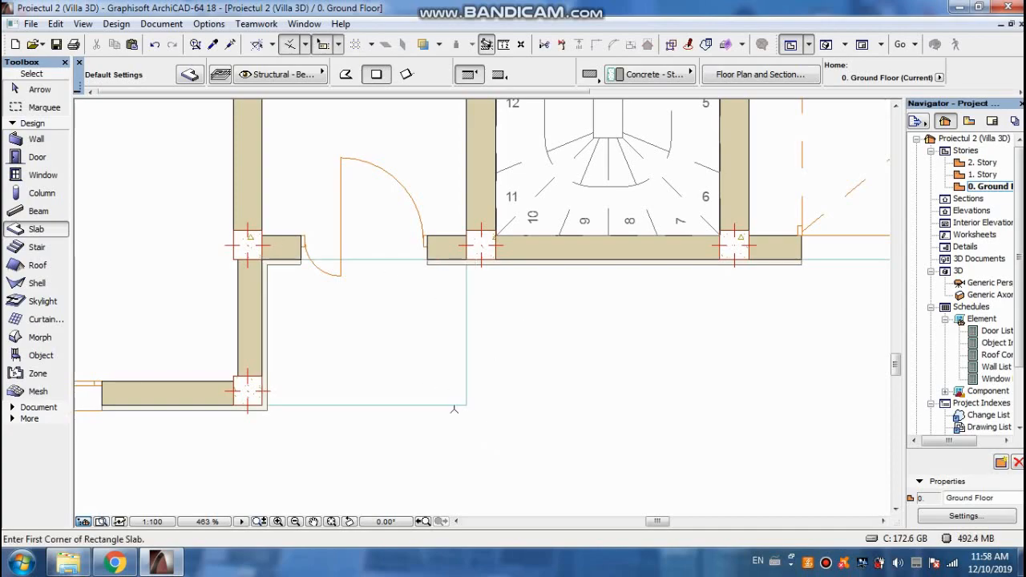
pyautogui.press('Escape')
pyautogui.click(455, 407)
pyautogui.rightClick(470, 333)
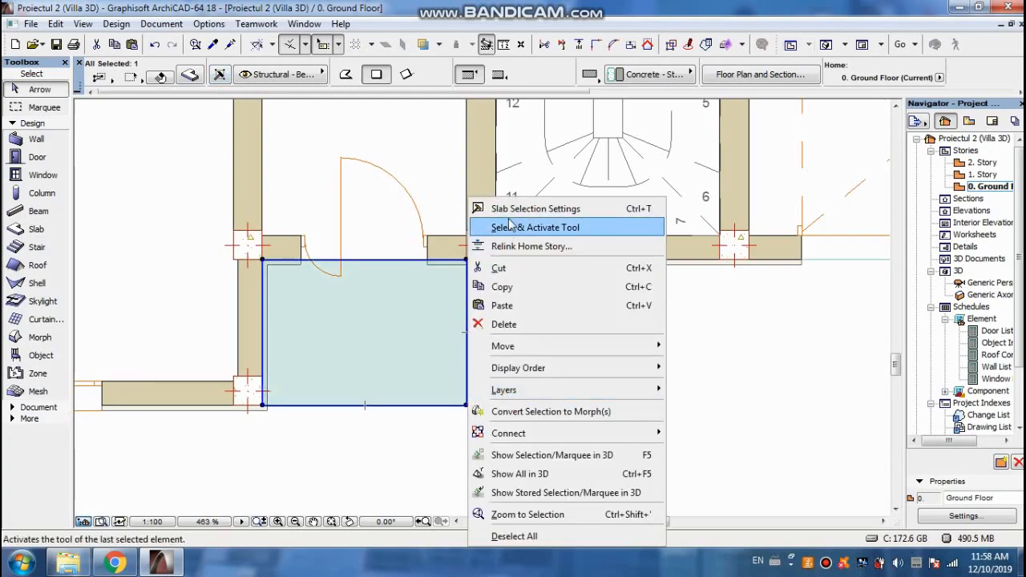
pyautogui.click(517, 209)
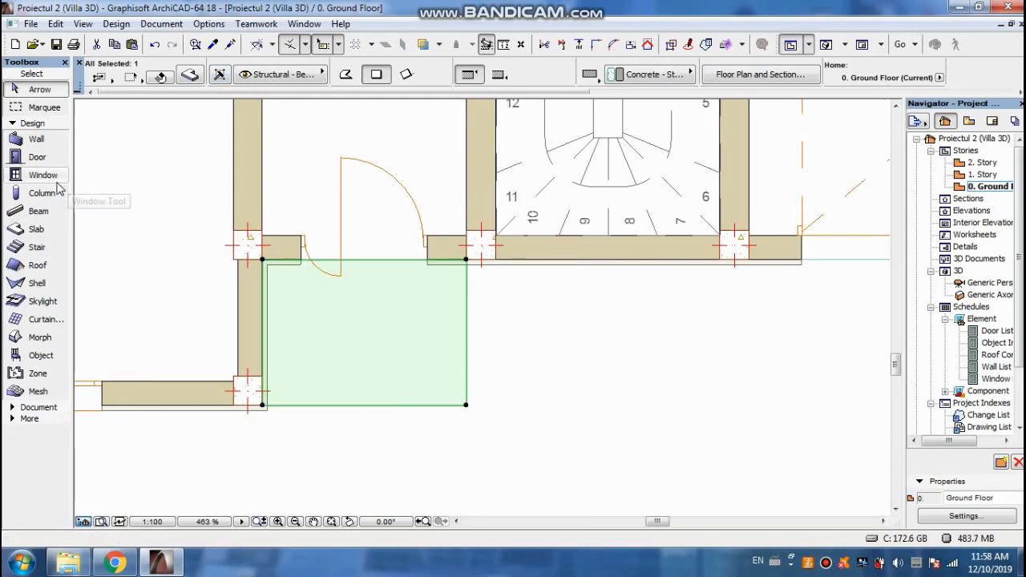
pyautogui.click(36, 229)
pyautogui.click(263, 259)
pyautogui.press('Escape')
pyautogui.click(191, 77)
pyautogui.press('Escape')
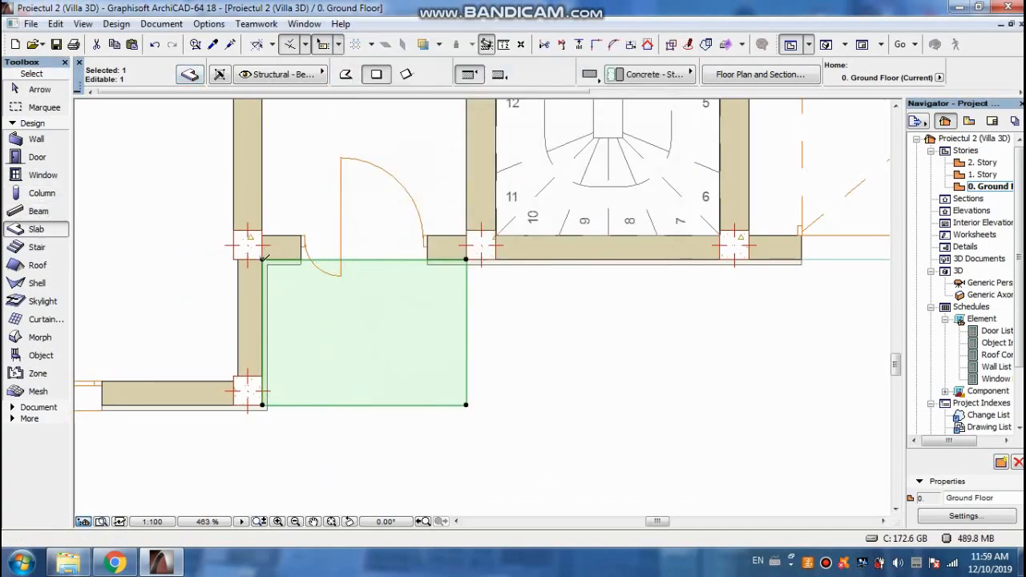
pyautogui.click(264, 258)
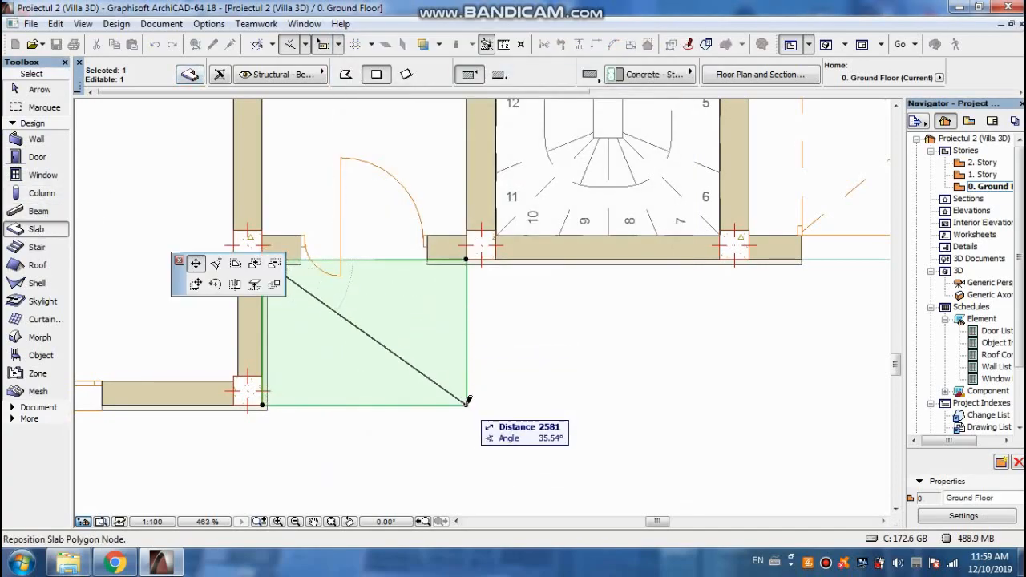
pyautogui.press('Escape')
pyautogui.press('Escape')
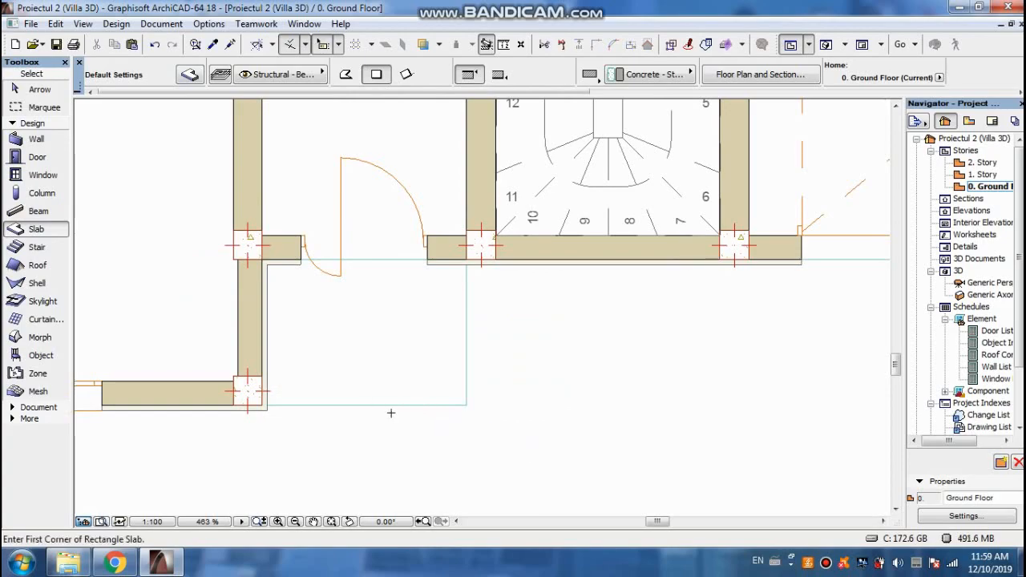
# - Draw a rectangular slab 2400 wide and about 1760 deep outside the entrance door, starting from the recessed wall corner
pyautogui.click(263, 259)
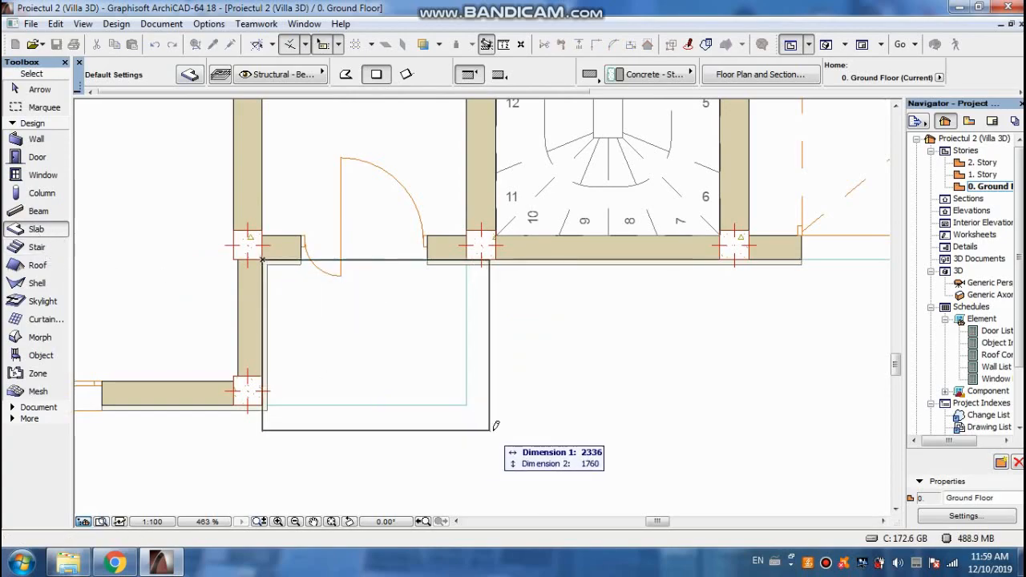
pyautogui.write('2400')
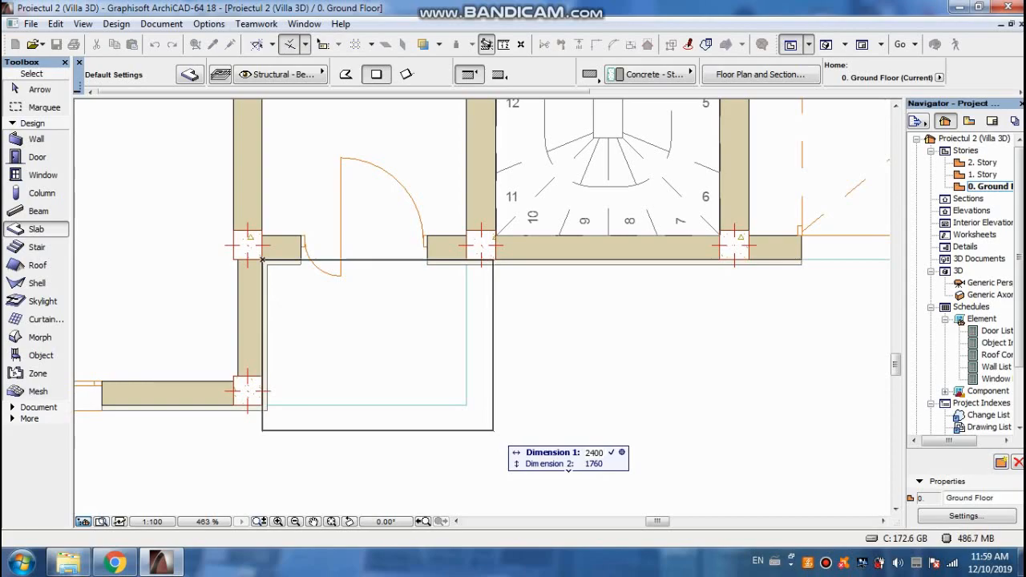
pyautogui.press('Return')
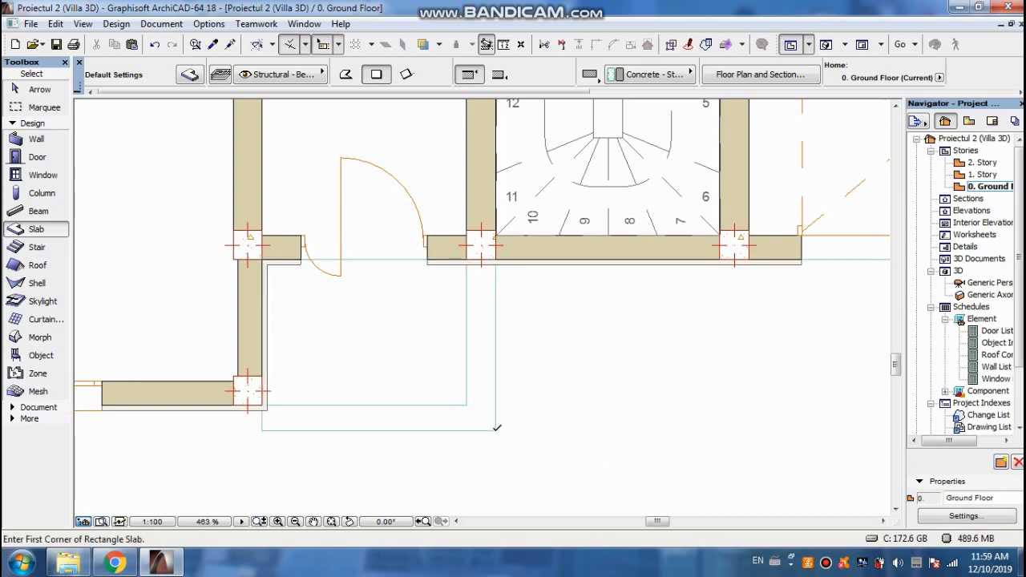
# - Draw a 2700 by 2100 rectangular slab from the same recessed wall corner outside the entrance door
pyautogui.click(263, 259)
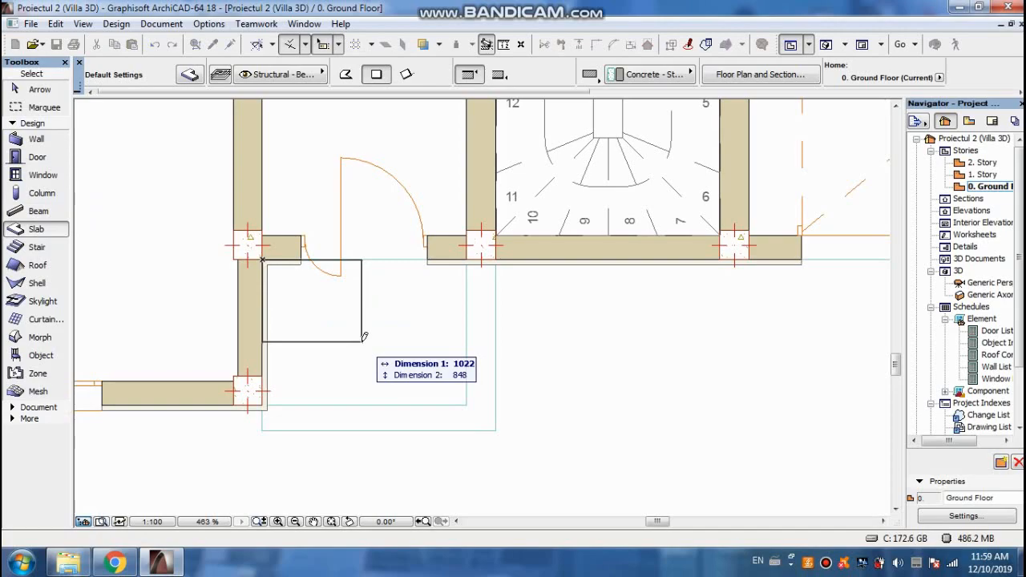
pyautogui.write('2')
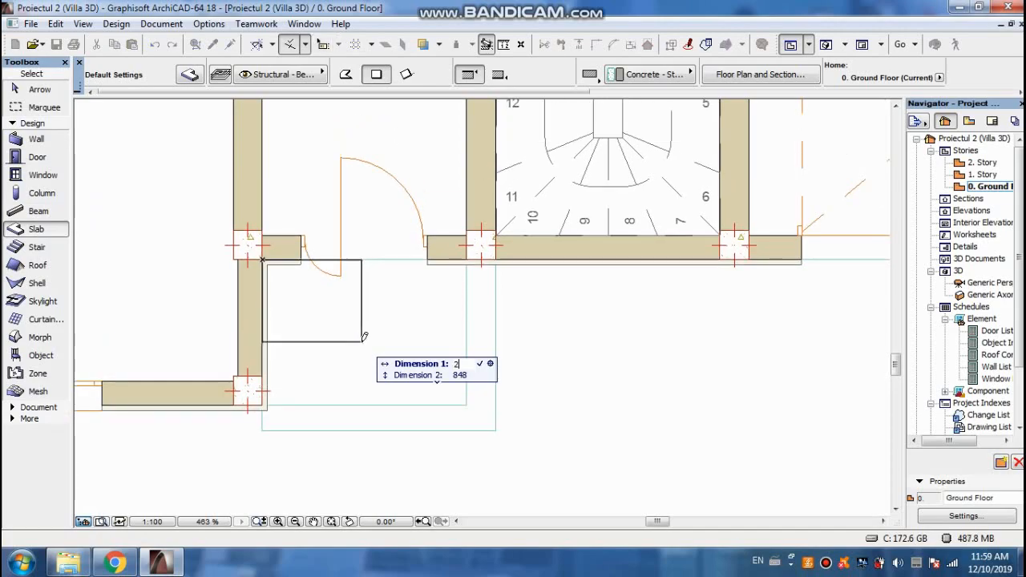
pyautogui.press('Tab')
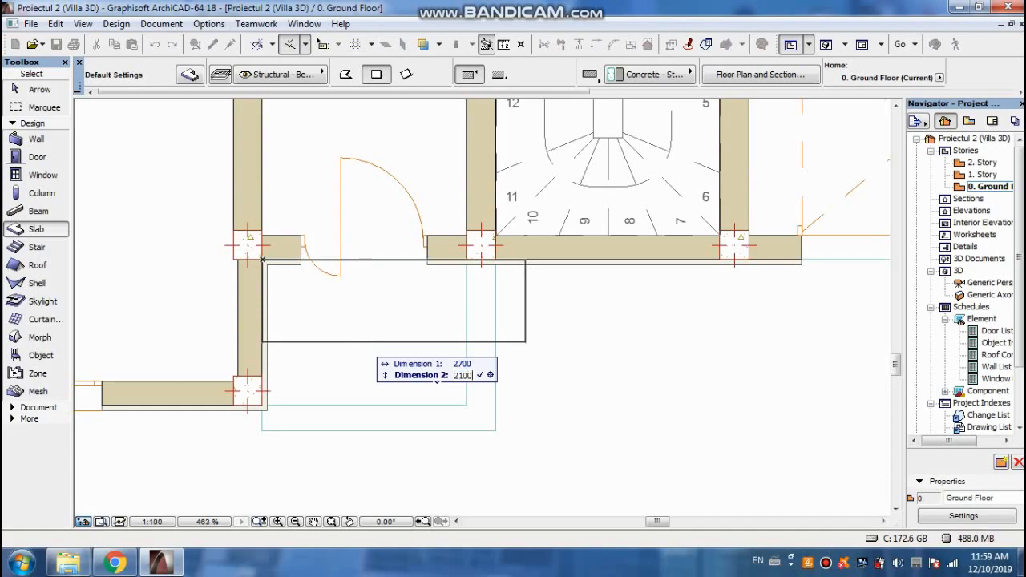
pyautogui.press('Return')
pyautogui.press('Escape')
# - Link the override surfaces of the smallest entrance slab and set its top and side surfaces to Tiles - Tan 25x25
pyautogui.click(435, 406)
pyautogui.rightClick(432, 405)
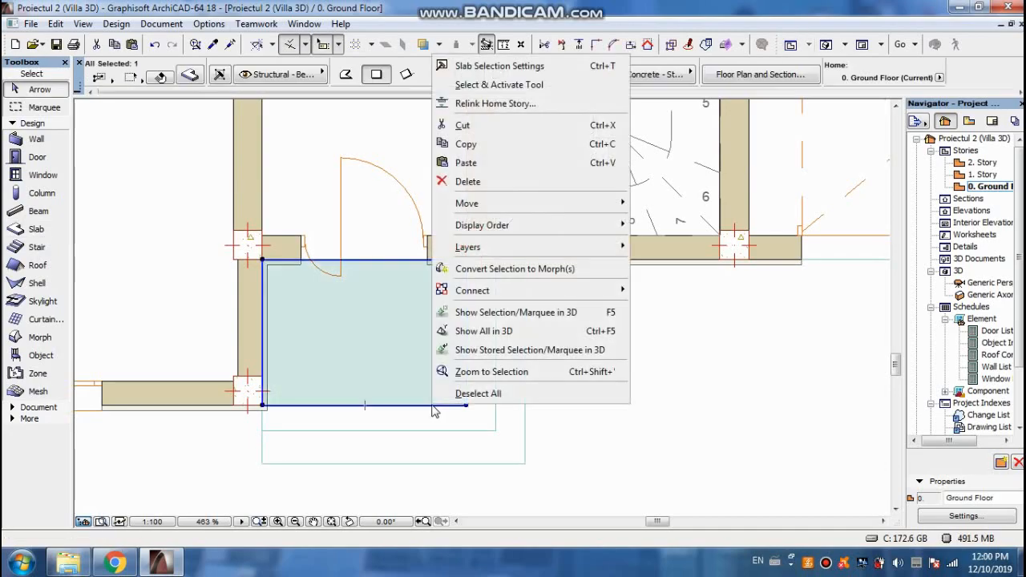
pyautogui.click(499, 66)
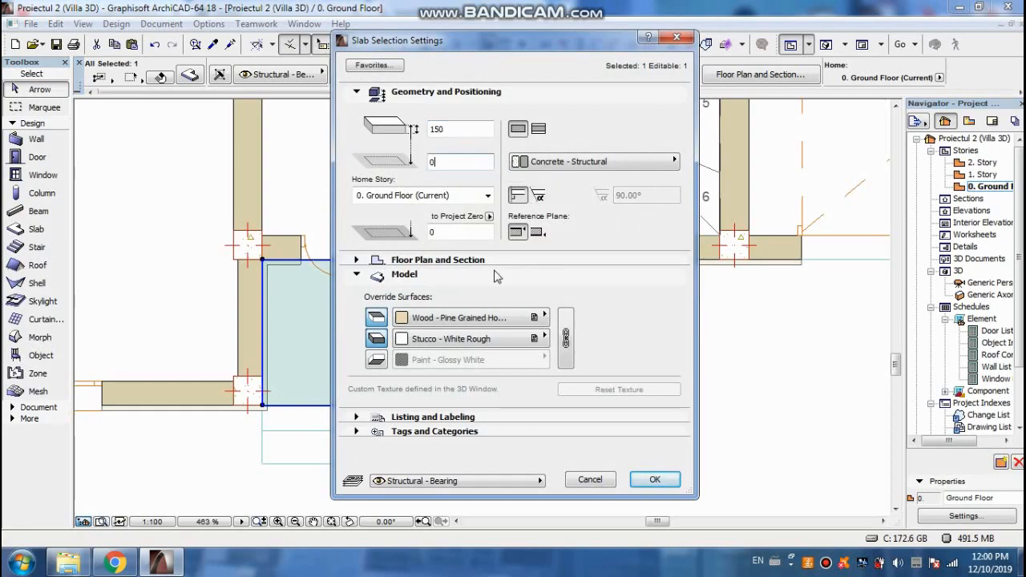
pyautogui.click(379, 341)
pyautogui.click(378, 339)
pyautogui.click(566, 339)
pyautogui.click(473, 318)
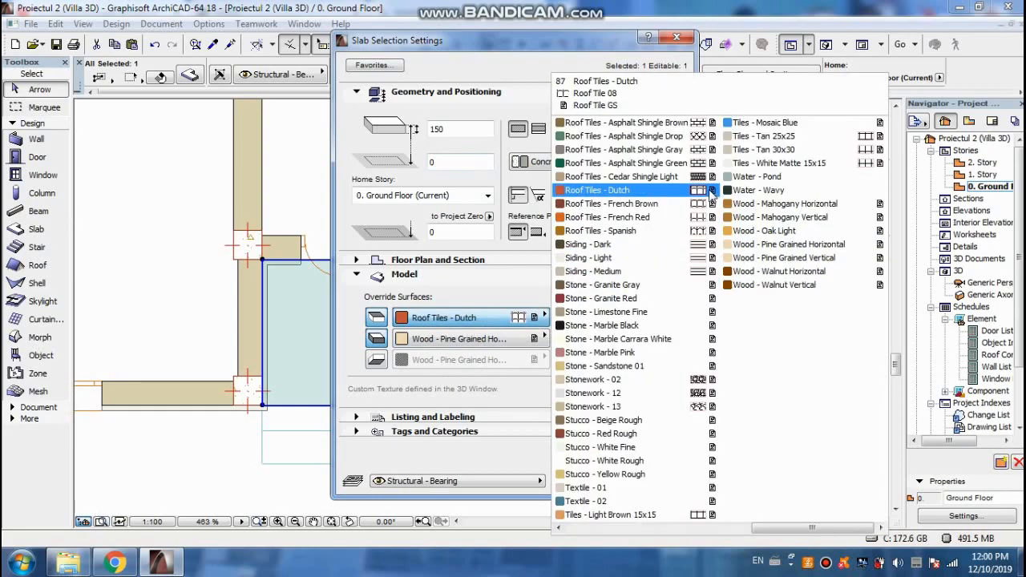
pyautogui.click(765, 142)
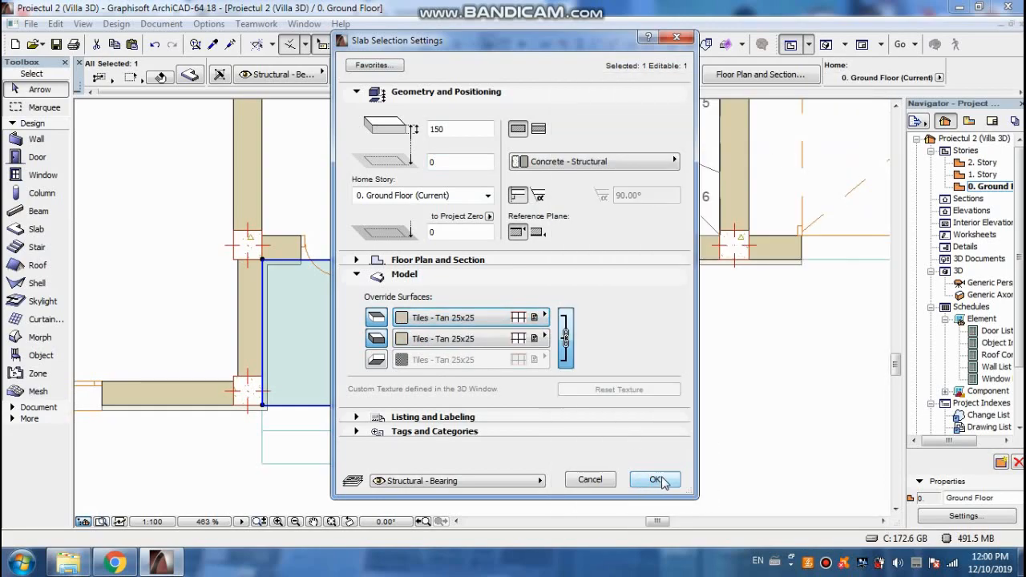
pyautogui.click(653, 480)
# - Examine the overlapping entrance slabs and their surface finishes in the 3D view
pyautogui.press('F3')
pyautogui.moveTo(699, 311); pyautogui.dragTo(498, 183)
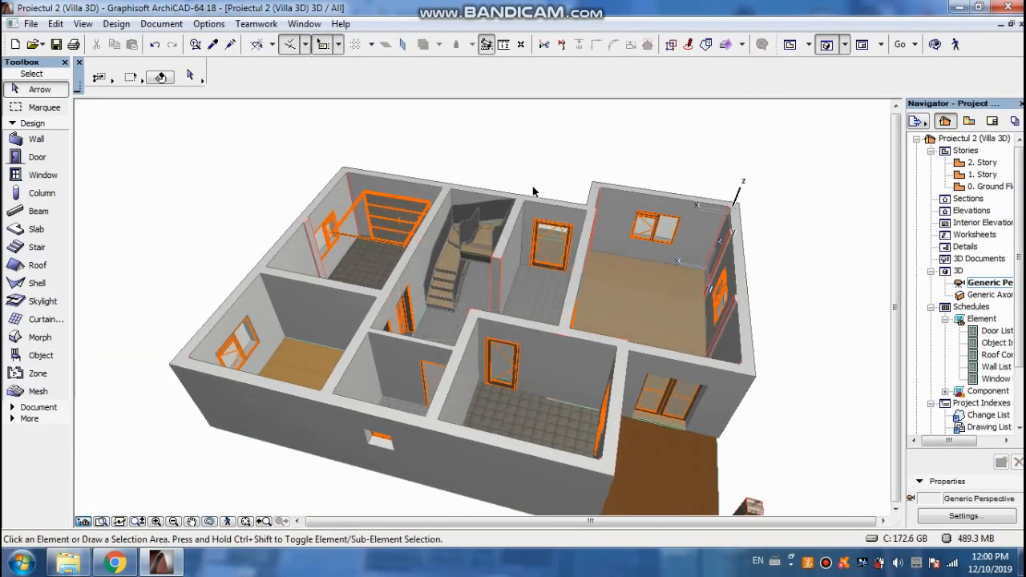
pyautogui.scroll(2, 533, 191)
pyautogui.click(210, 523)
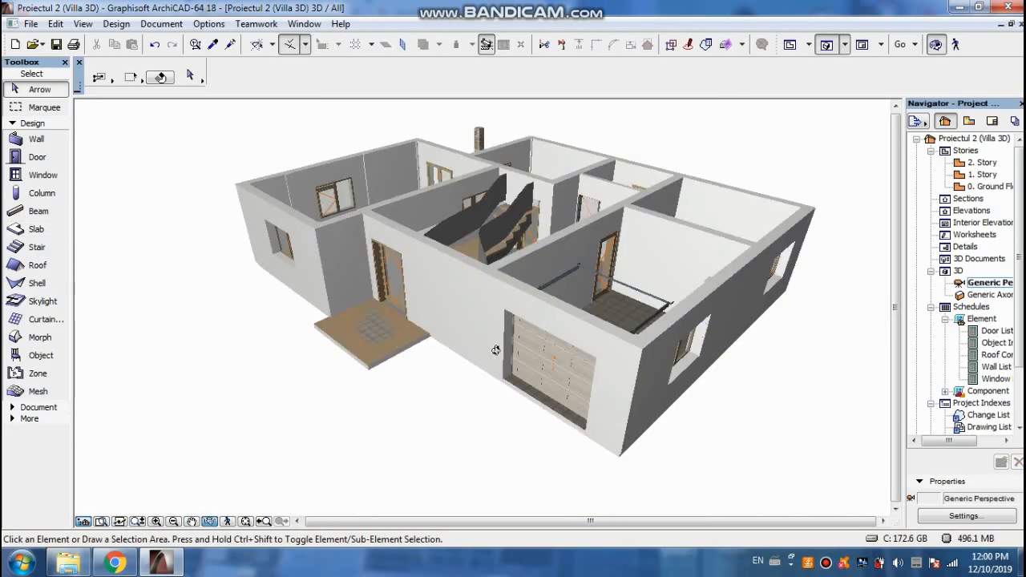
pyautogui.scroll(1, 701, 423)
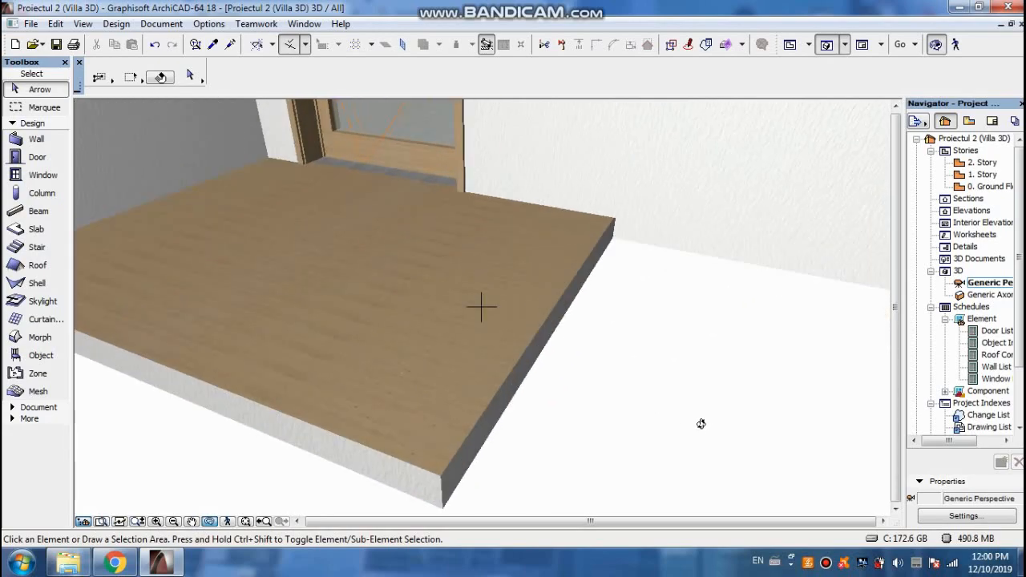
pyautogui.scroll(-1, 702, 423)
pyautogui.scroll(3, 475, 382)
pyautogui.scroll(-1, 555, 386)
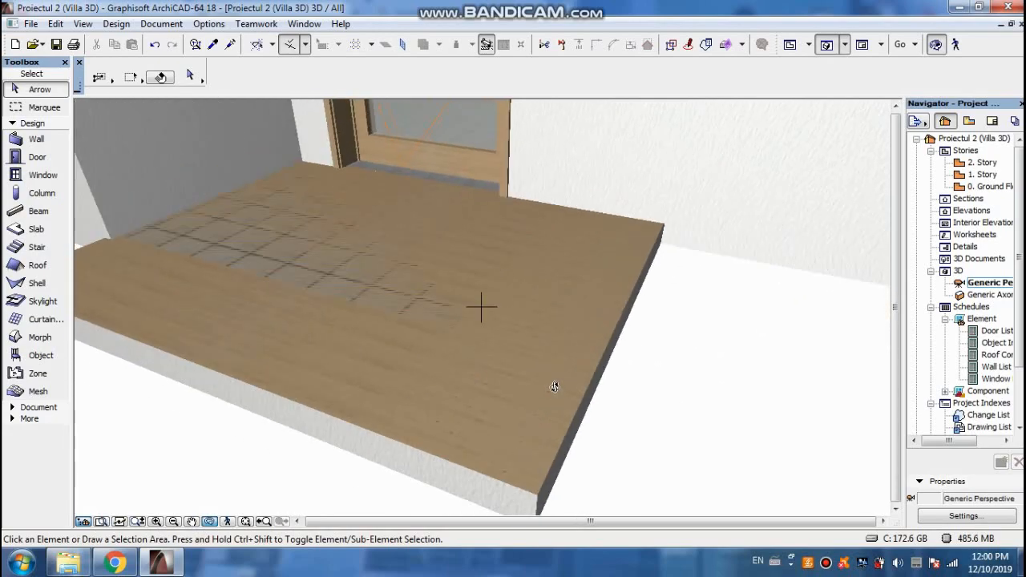
pyautogui.scroll(-3, 555, 387)
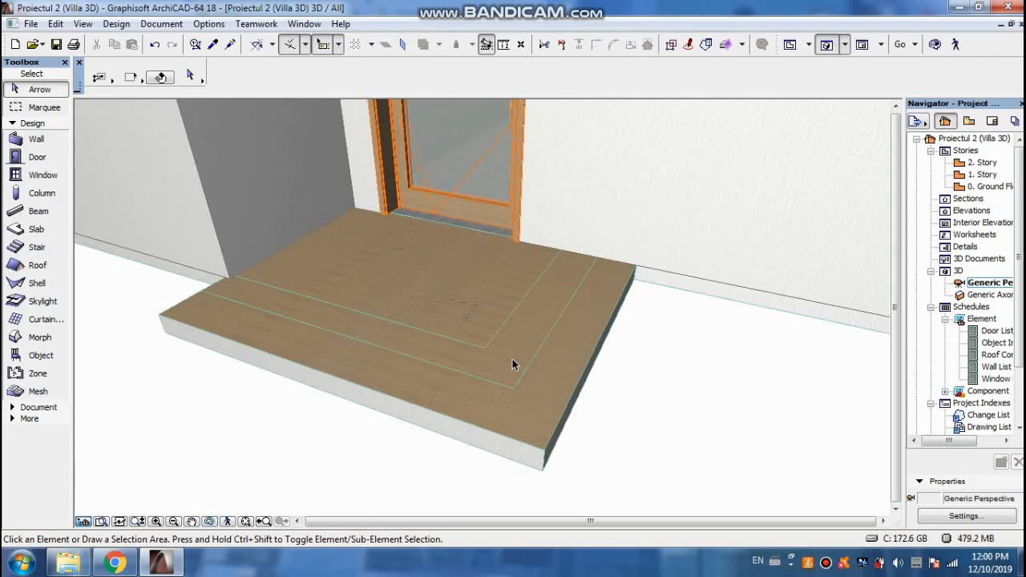
# - Reapply Tiles - Tan 25x25 to the top and side surfaces of the smallest entrance slab in the ground-floor plan
pyautogui.press('F2')
pyautogui.click(445, 386)
pyautogui.click(440, 406)
pyautogui.press('Escape')
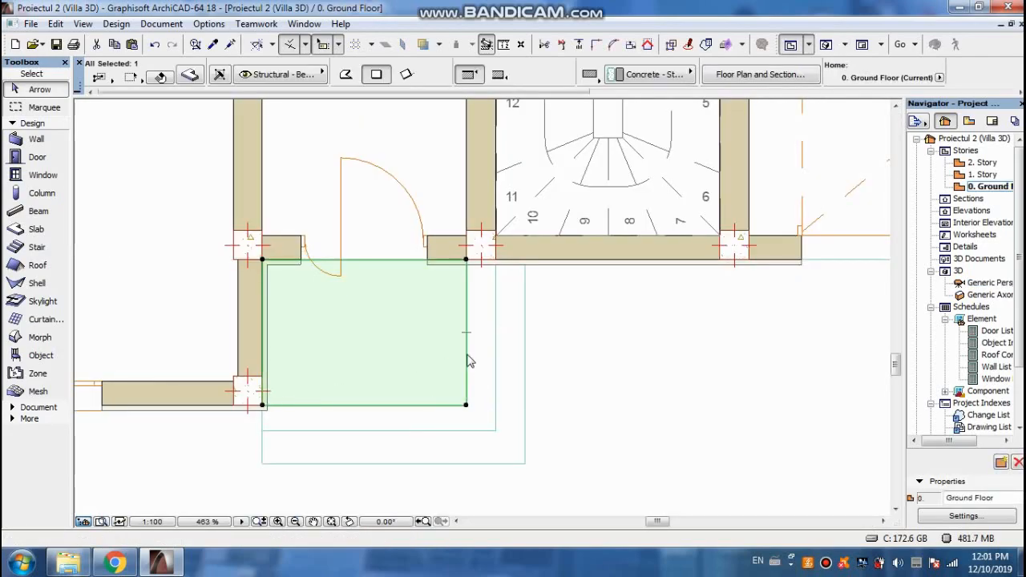
pyautogui.hotkey('ctrl', 't')
pyautogui.click(442, 320)
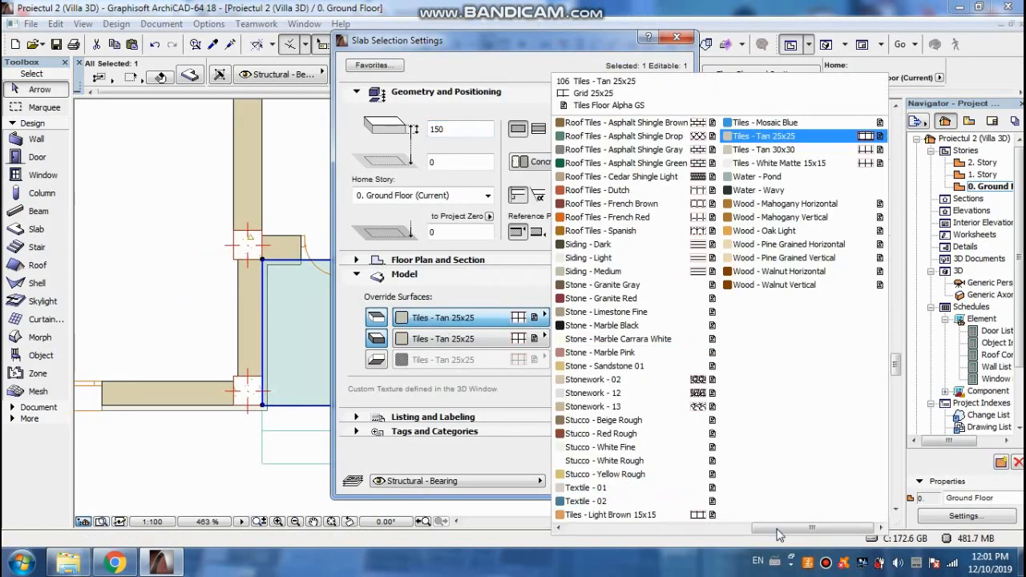
pyautogui.click(794, 138)
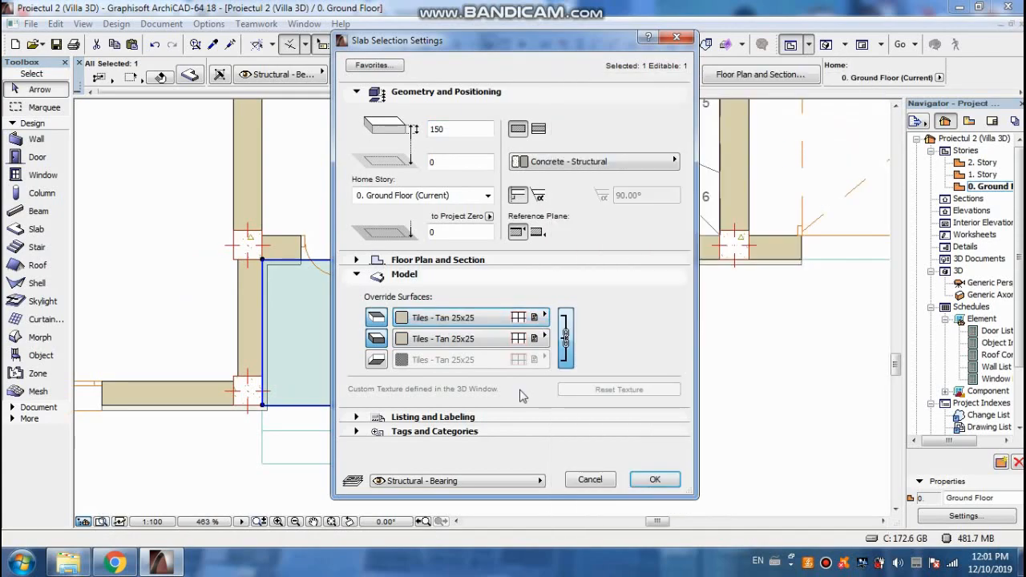
pyautogui.click(656, 484)
# - Set the middle entrance slab's elevation to -150 and its linked top and side surfaces to Tiles - Tan 25x25
pyautogui.press('Escape')
pyautogui.click(488, 432)
pyautogui.hotkey('ctrl', 't')
pyautogui.click(473, 164)
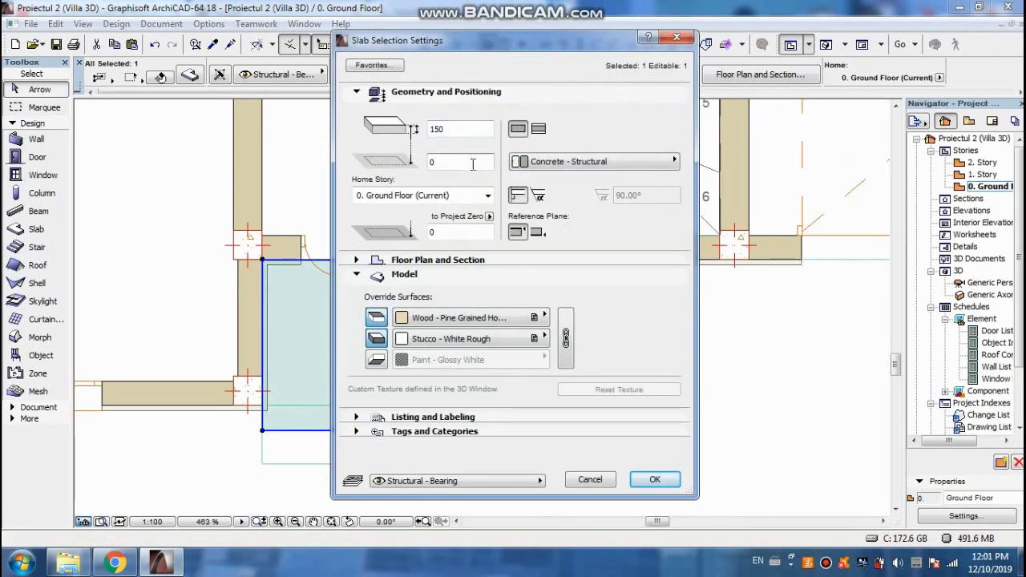
pyautogui.click(566, 342)
pyautogui.click(474, 319)
pyautogui.click(800, 141)
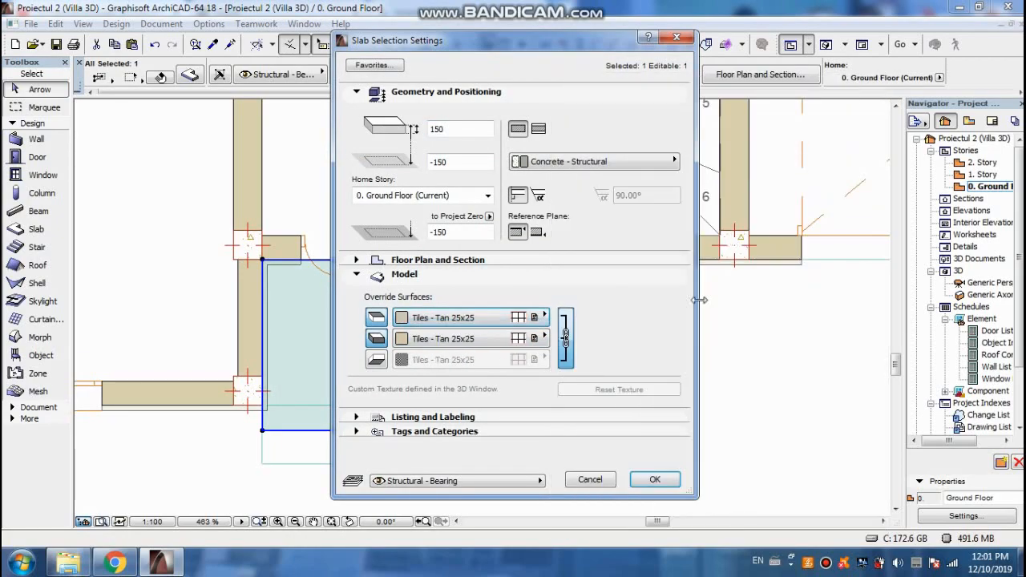
pyautogui.click(656, 484)
# - Set the largest entrance slab's elevation to -300 and its linked top and side surfaces to Tiles - Tan 30x30
pyautogui.rightClick(527, 318)
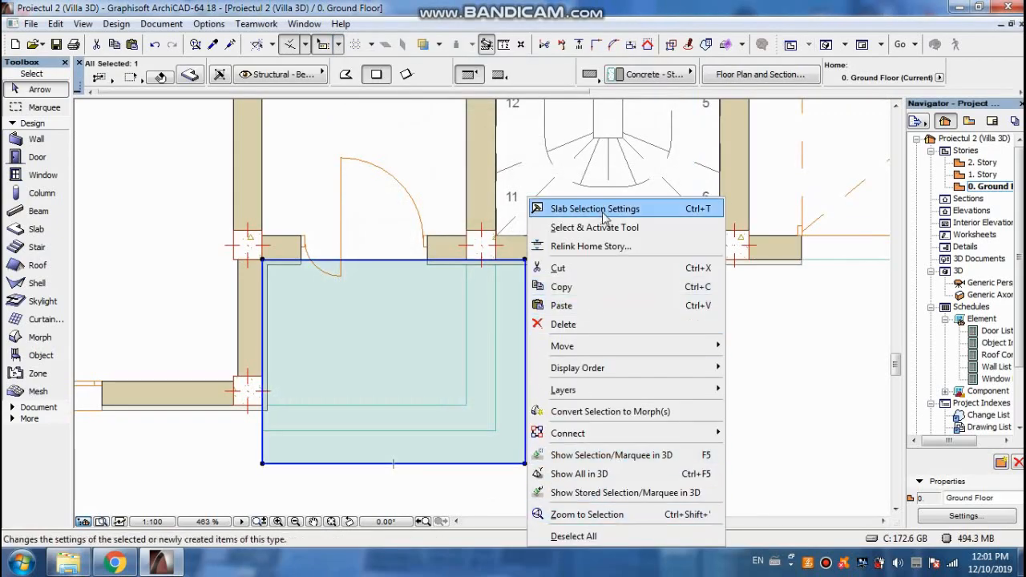
pyautogui.click(597, 141)
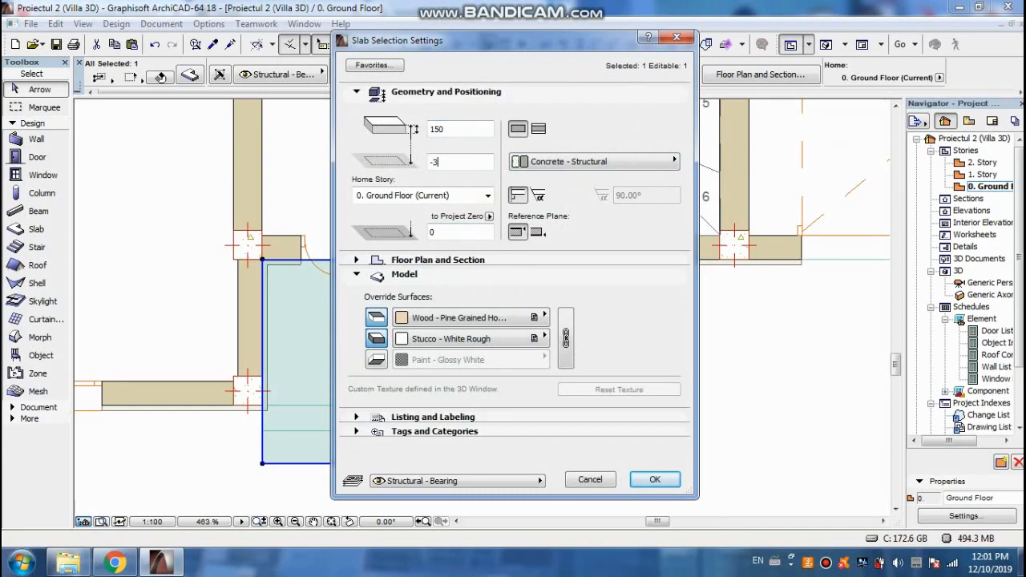
pyautogui.click(565, 338)
pyautogui.click(474, 317)
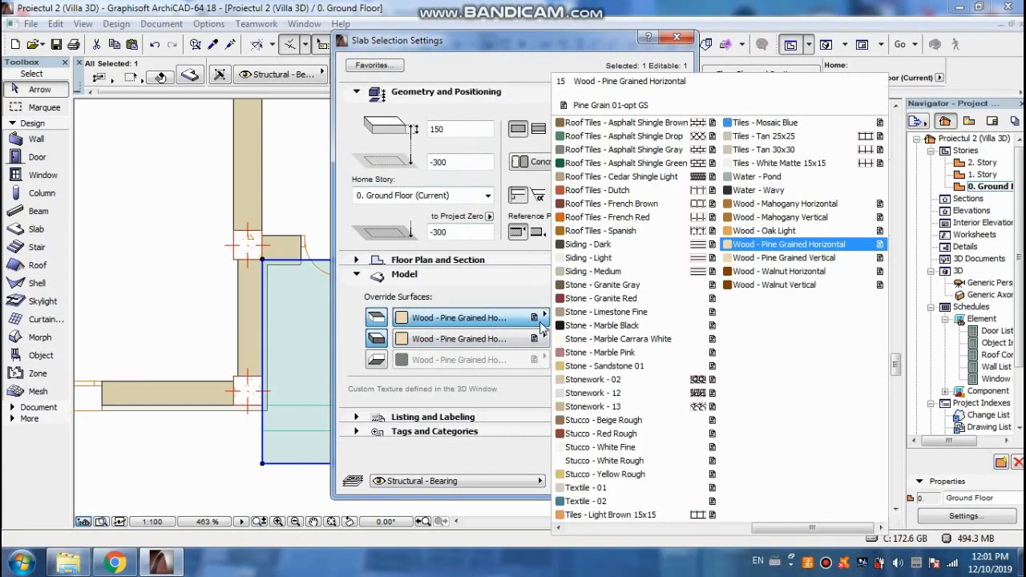
pyautogui.click(802, 138)
pyautogui.click(469, 318)
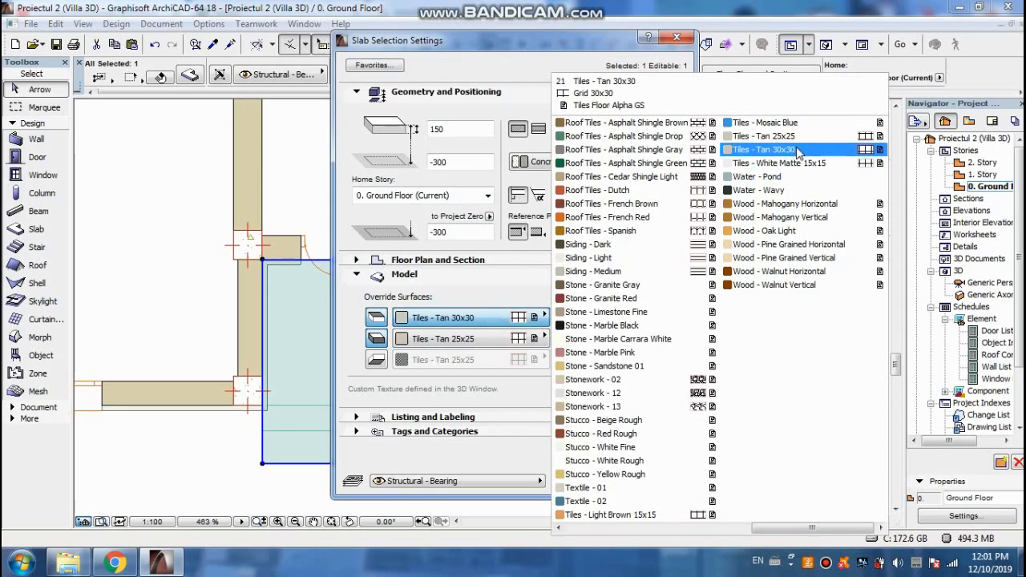
pyautogui.click(801, 151)
pyautogui.click(655, 478)
# - Change the lowest entrance step's top and side surfaces to Tiles - Tan 25x25 in the 3D view
pyautogui.press('F3')
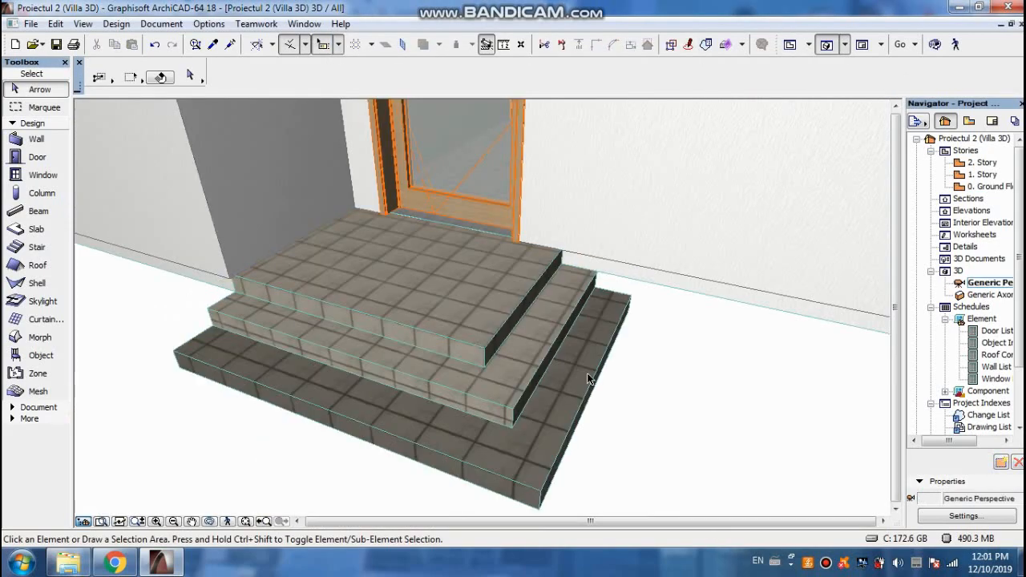
pyautogui.hotkey('ctrl', 'a')
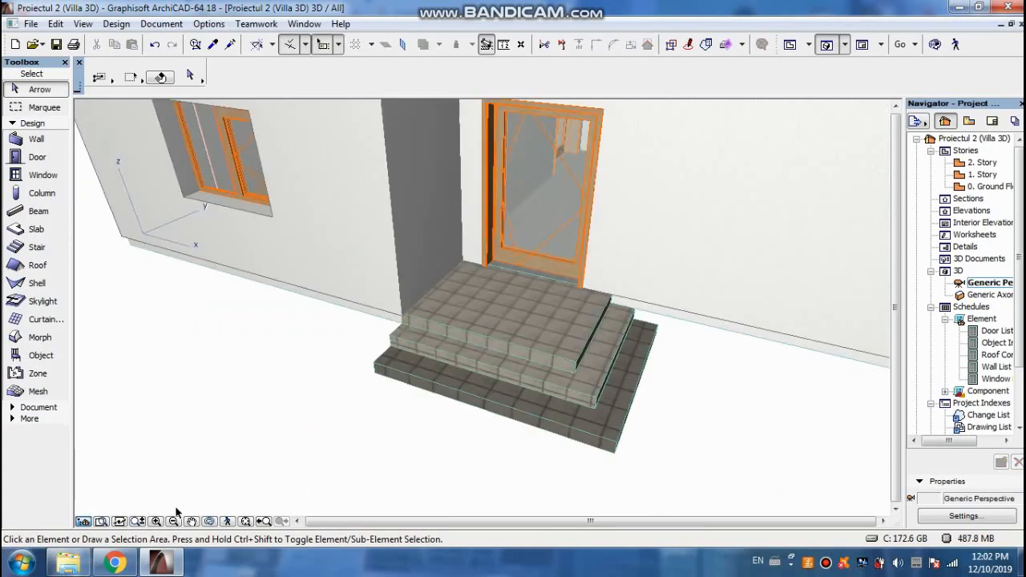
pyautogui.click(543, 424)
pyautogui.rightClick(533, 417)
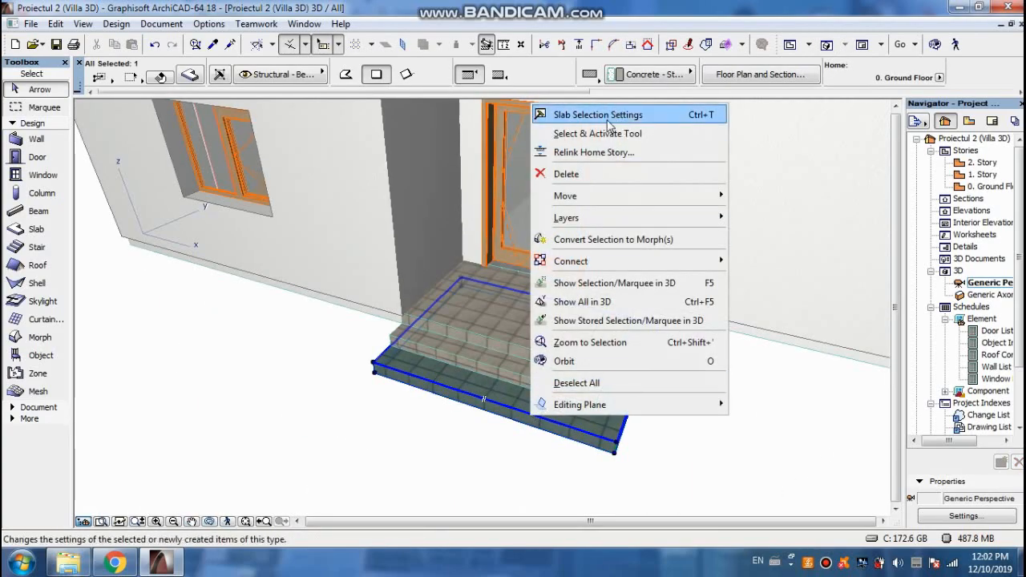
pyautogui.click(607, 121)
pyautogui.click(469, 320)
pyautogui.click(802, 137)
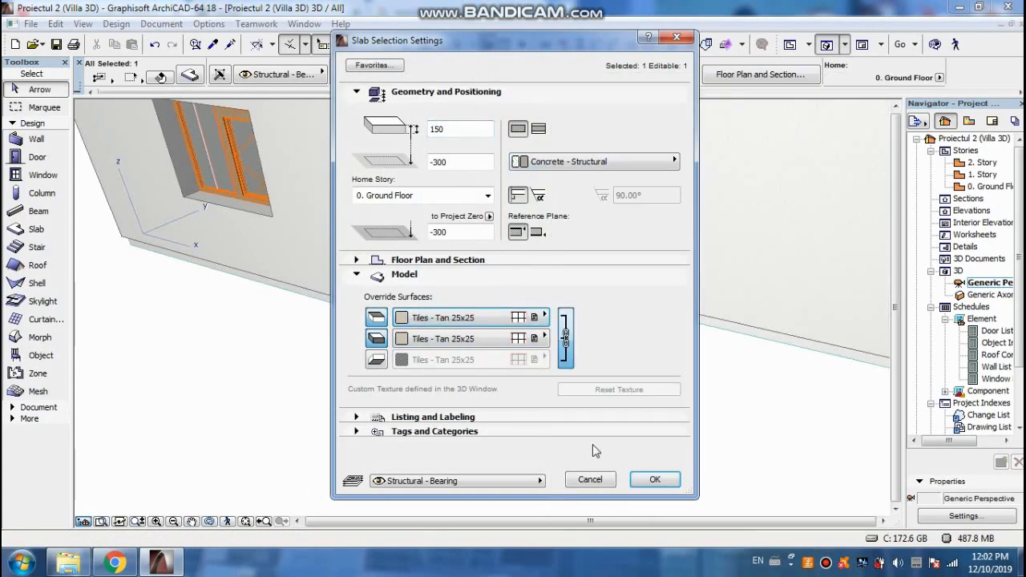
pyautogui.click(654, 479)
pyautogui.click(531, 463)
# - Examine the three tiled entrance steps in 3D from above and return to the ground-floor plan
pyautogui.click(209, 522)
pyautogui.moveTo(481, 433); pyautogui.dragTo(439, 357)
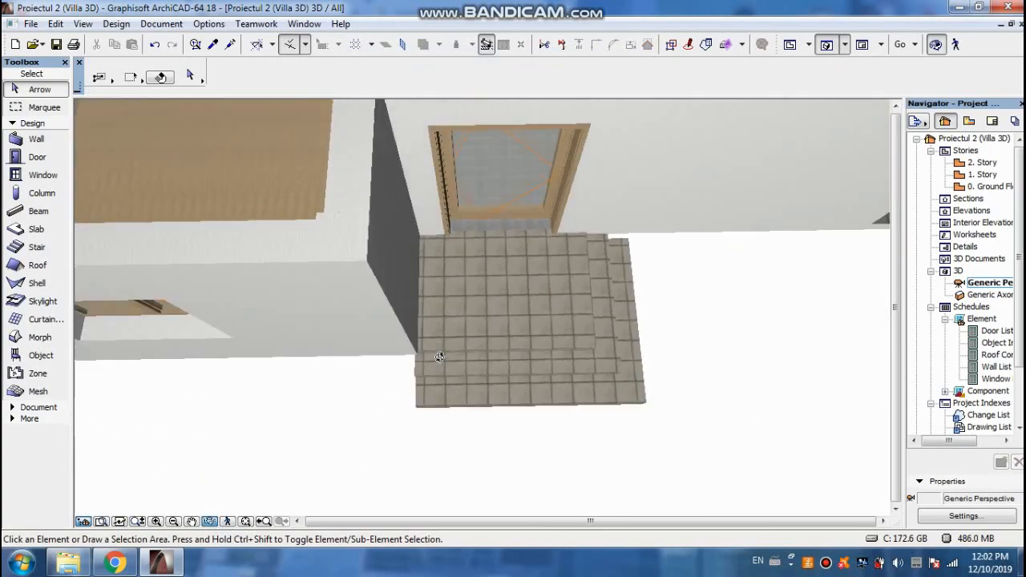
pyautogui.press('F2')
pyautogui.scroll(-8, 470, 345)
pyautogui.scroll(-2, 417, 271)
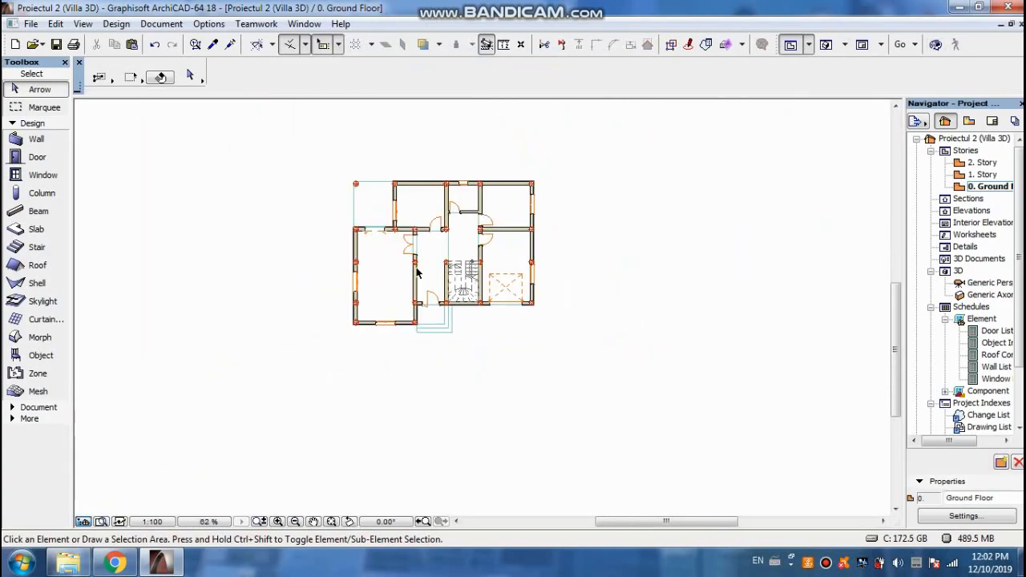
# - Set the slab defaults to an elevation of -450 with linked top and side surfaces in Stonework - 13
pyautogui.scroll(1, 388, 186)
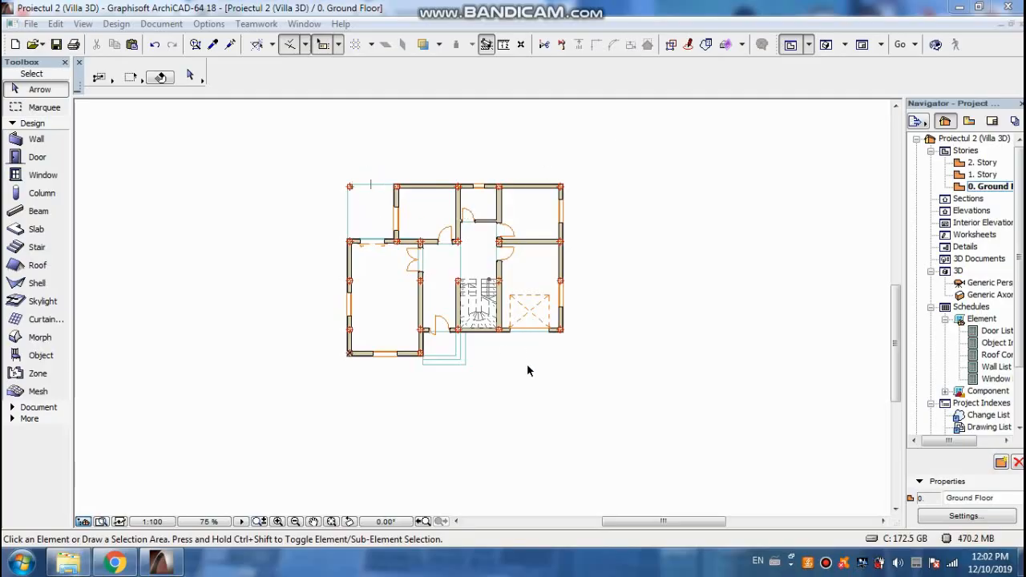
pyautogui.scroll(2, 348, 172)
pyautogui.doubleClick(37, 230)
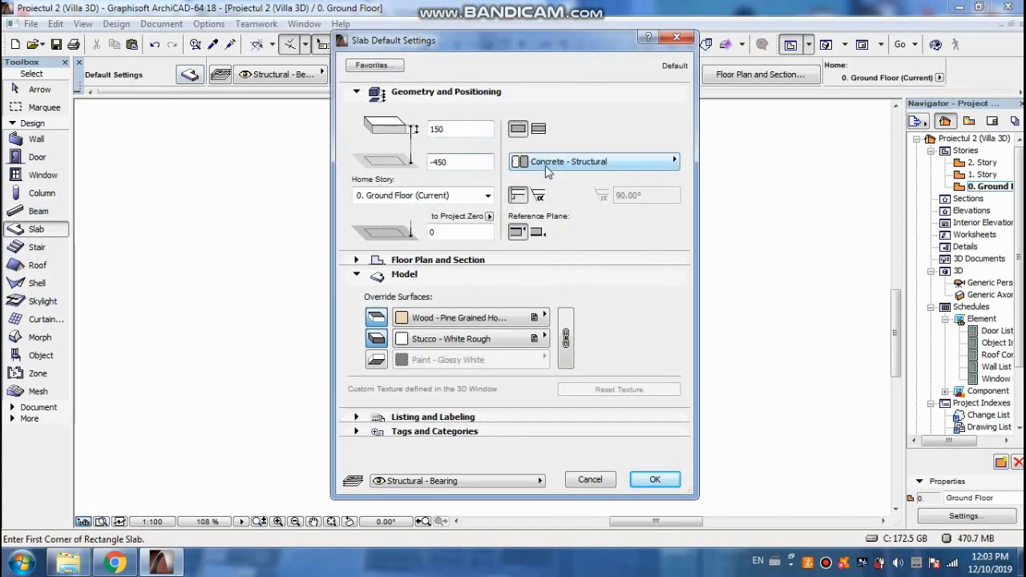
pyautogui.click(570, 330)
pyautogui.click(525, 320)
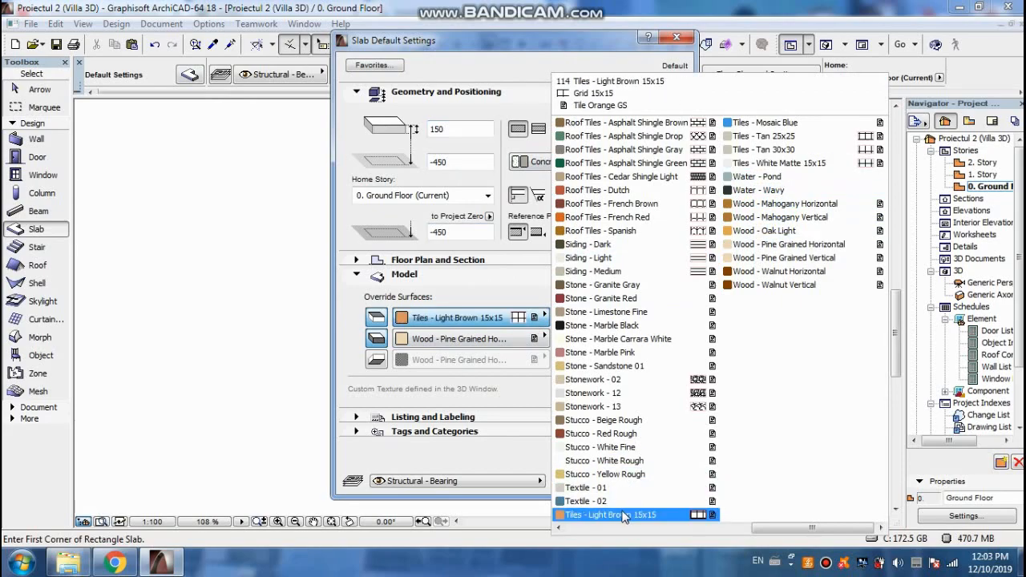
pyautogui.click(706, 530)
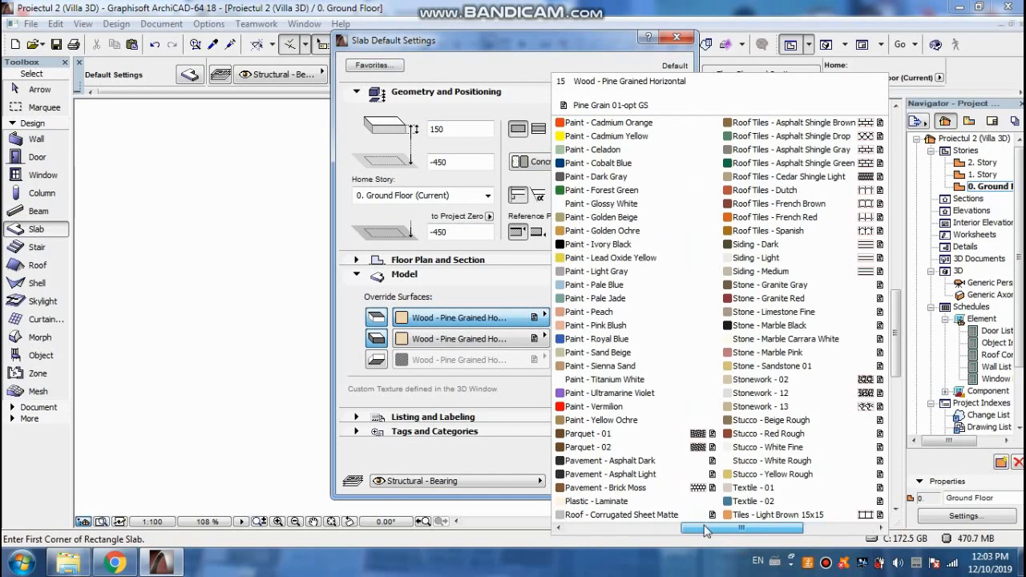
pyautogui.moveTo(705, 527); pyautogui.dragTo(708, 529)
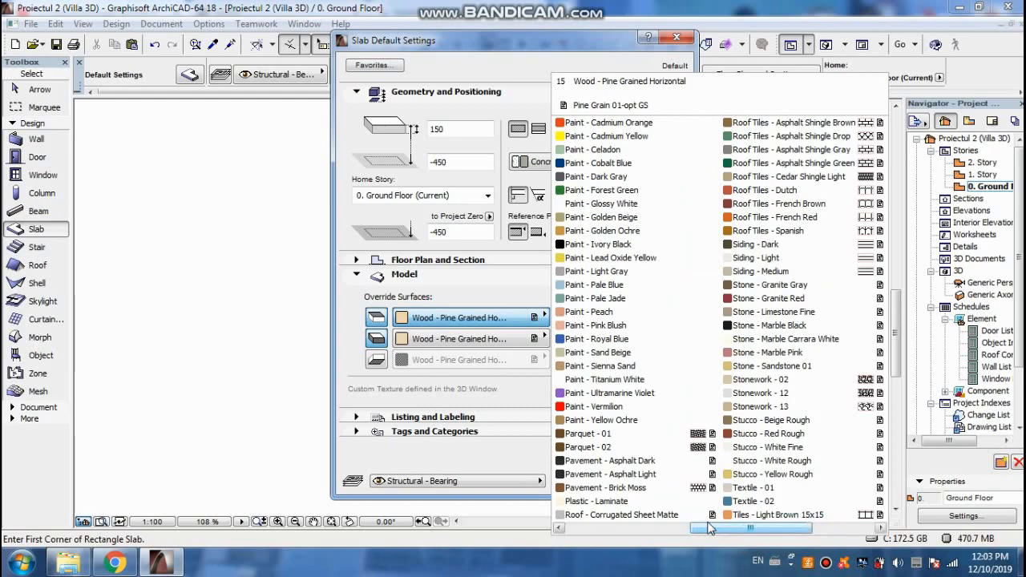
pyautogui.click(763, 410)
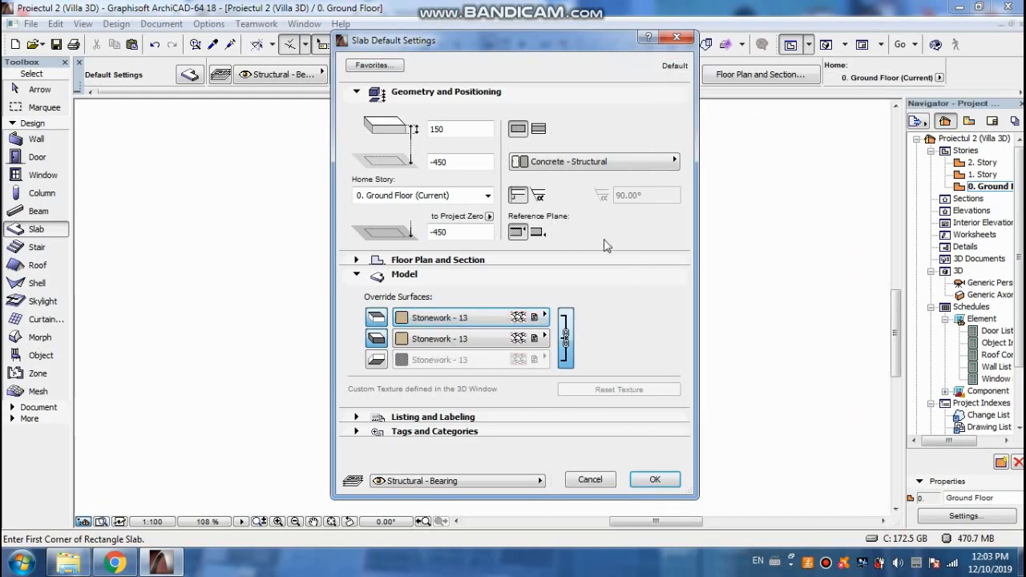
pyautogui.click(655, 479)
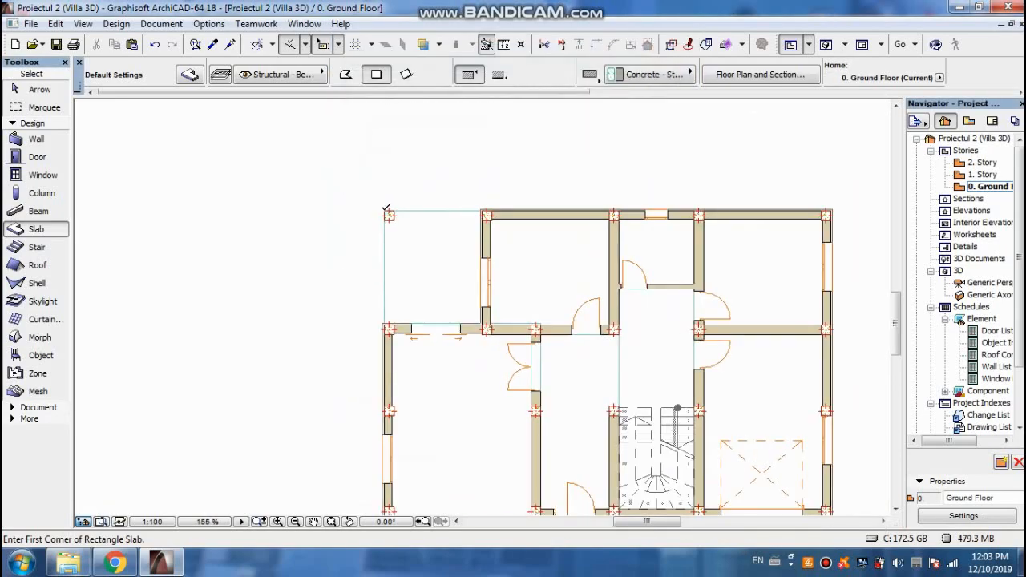
# - Draw a rectangular slab of 13400 by 13300 starting at the terrace's upper-left outer corner
pyautogui.click(409, 223)
pyautogui.scroll(1, 678, 428)
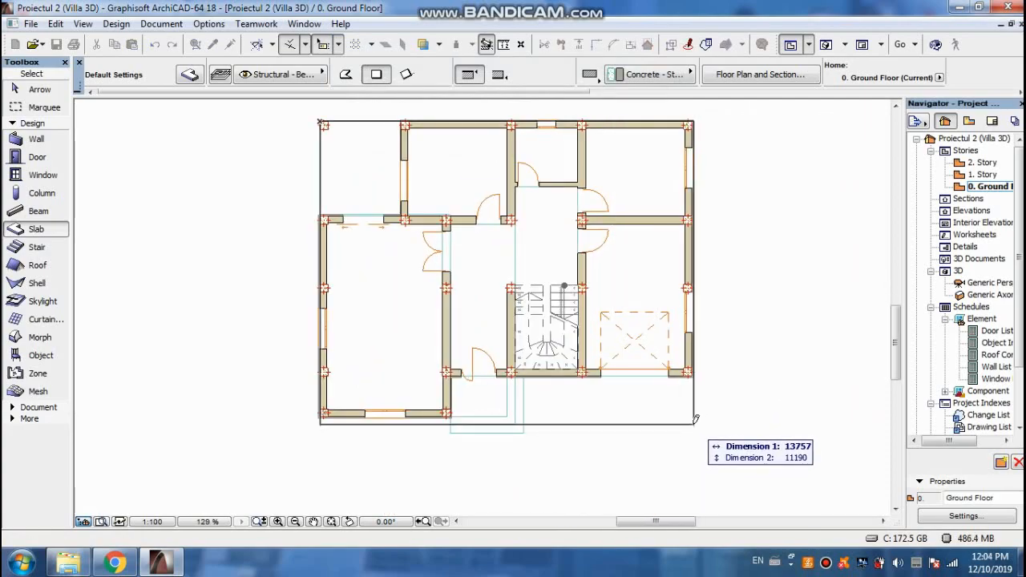
pyautogui.write('134')
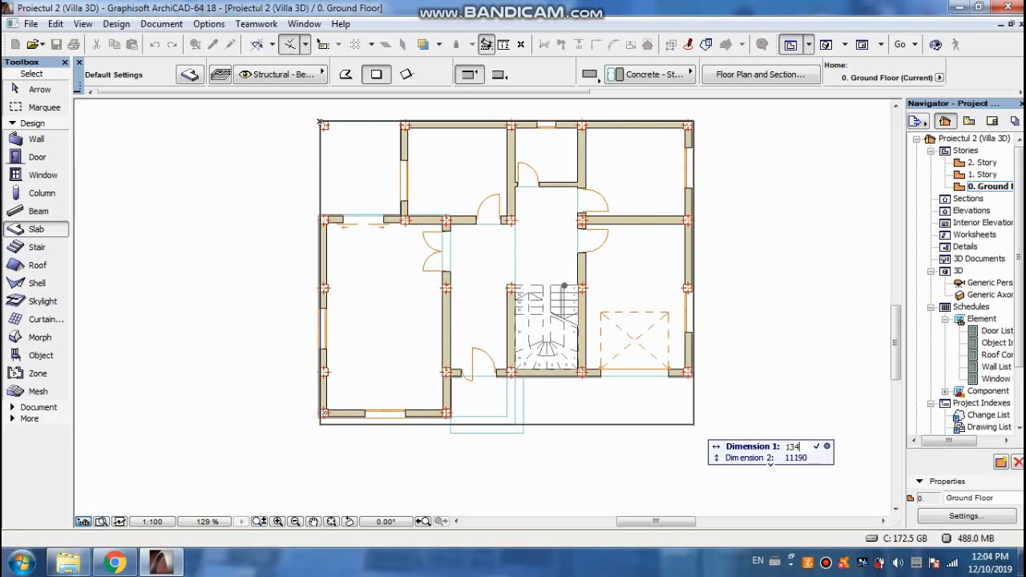
pyautogui.write('00')
pyautogui.press('Tab')
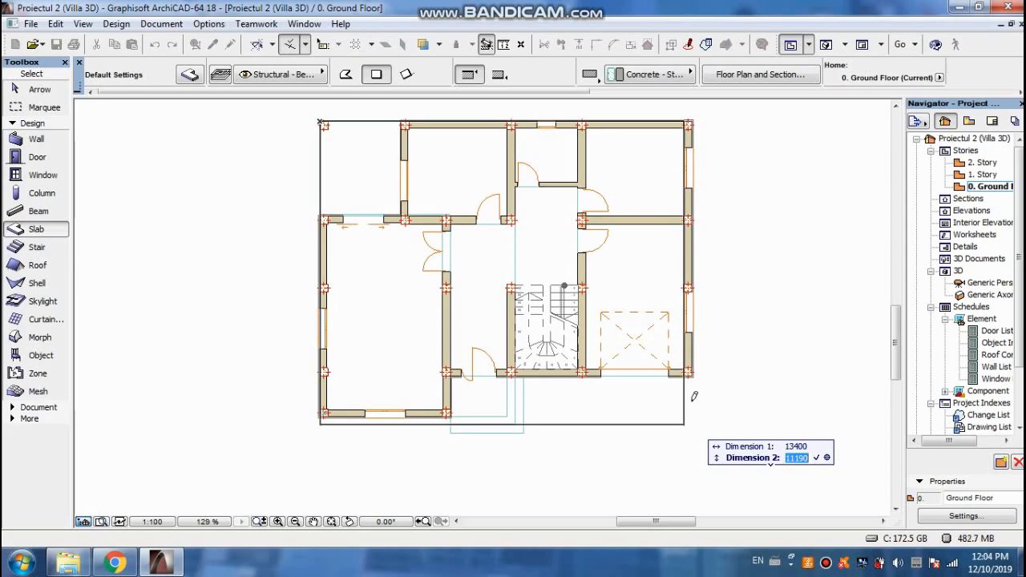
pyautogui.write('13300')
pyautogui.press('Return')
pyautogui.press('Escape')
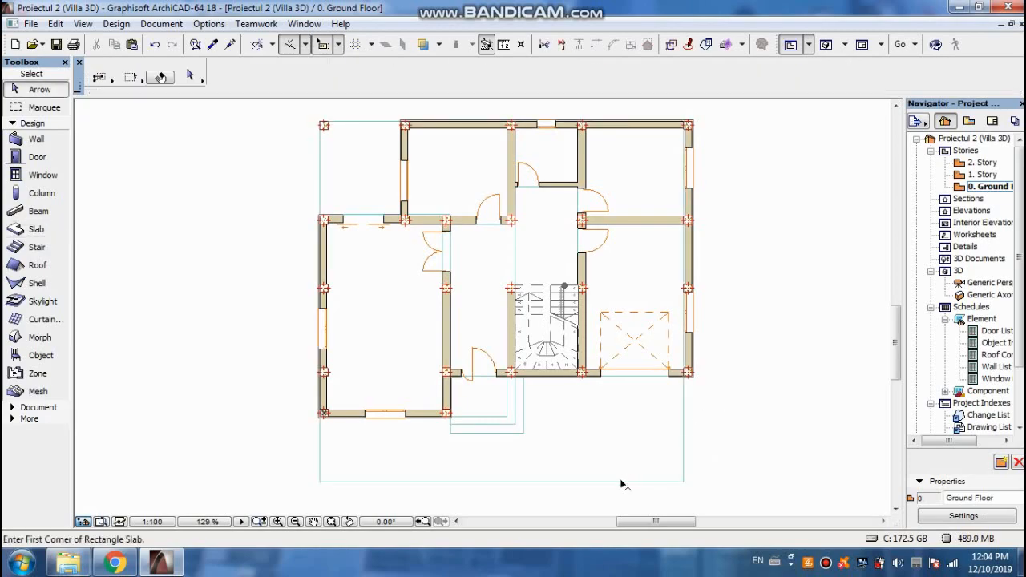
# - Move the stonework slab's lower-right corner up, level with the lower edge of the large left room
pyautogui.click(624, 482)
pyautogui.click(683, 482)
pyautogui.scroll(2, 477, 422)
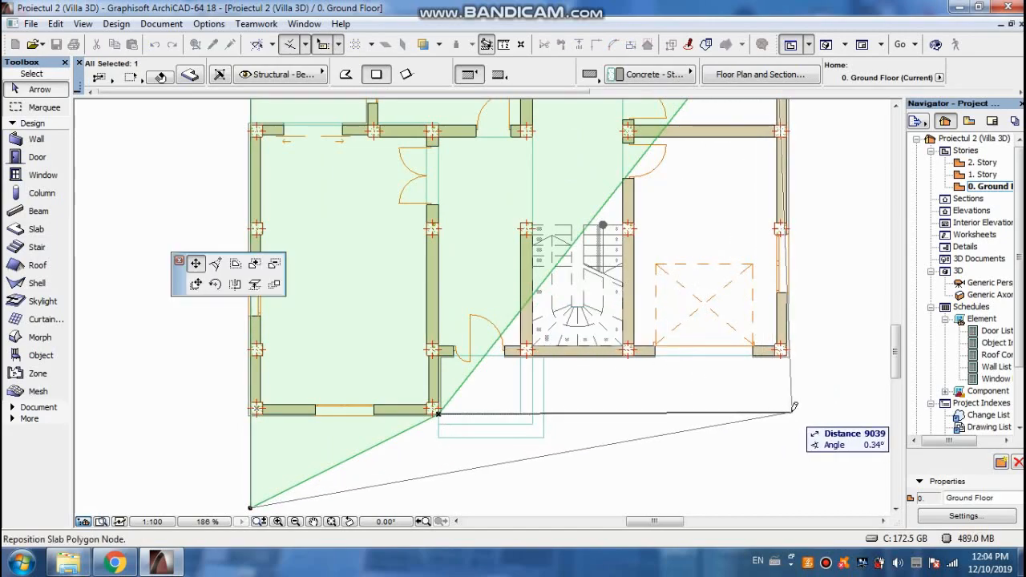
pyautogui.write('9')
pyautogui.press('Tab')
pyautogui.press('Return')
pyautogui.scroll(-3, 773, 314)
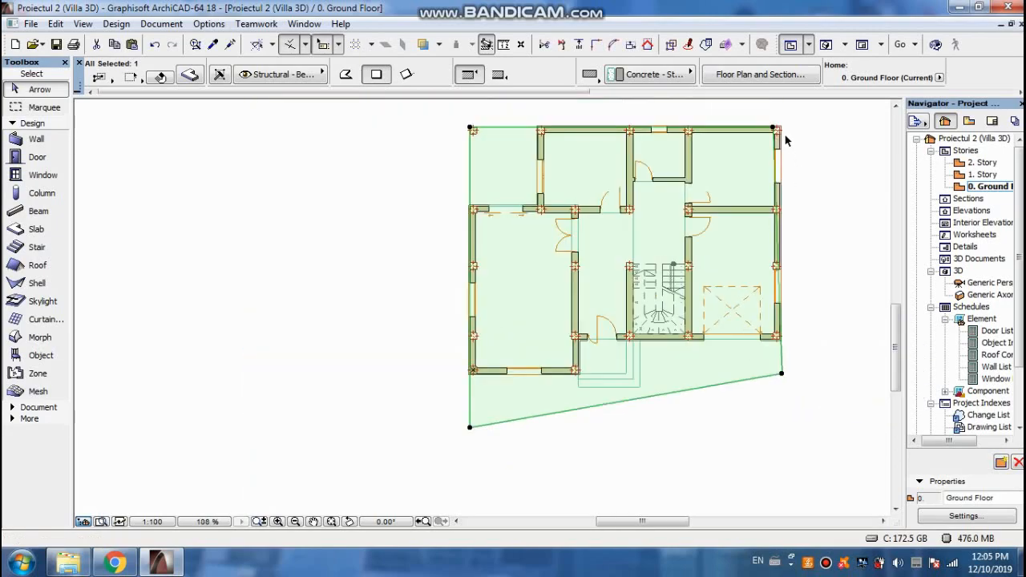
# - Align the stonework slab's upper-right and lower-left corners with the building's outer corners
pyautogui.scroll(9, 786, 130)
pyautogui.click(730, 150)
pyautogui.scroll(-4, 786, 142)
pyautogui.scroll(2, 468, 451)
pyautogui.scroll(2, 474, 338)
pyautogui.click(474, 338)
pyautogui.scroll(-5, 417, 363)
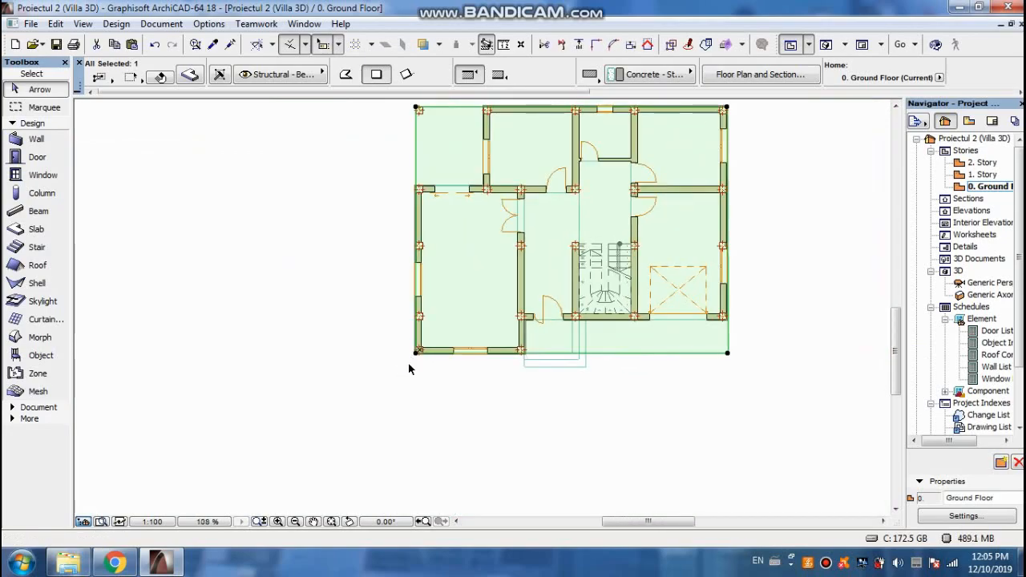
# - Offset the stonework slab's lower-right corner outward by a distance of 1500 at 45°
pyautogui.click(729, 354)
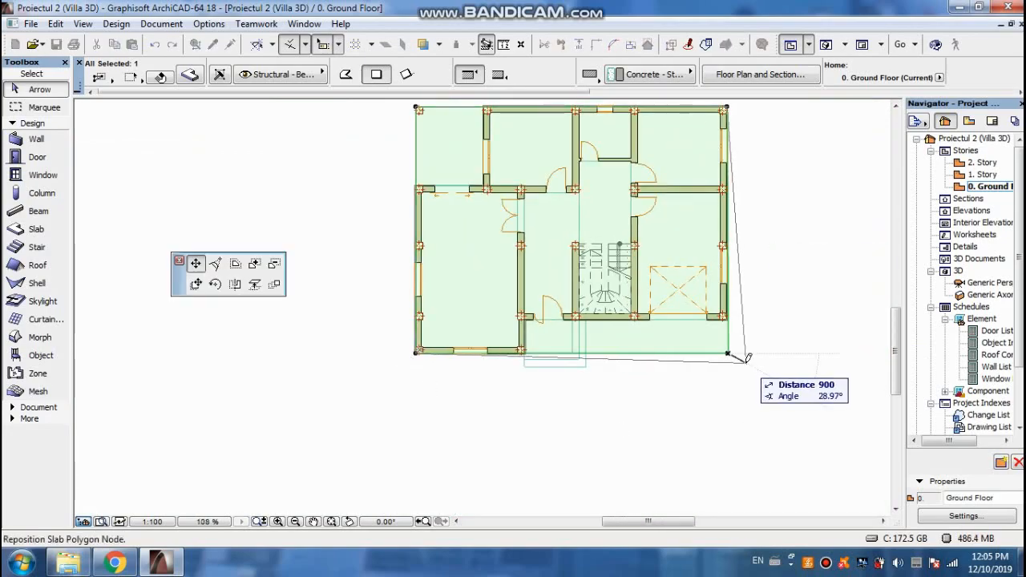
pyautogui.write('1')
pyautogui.press('Tab')
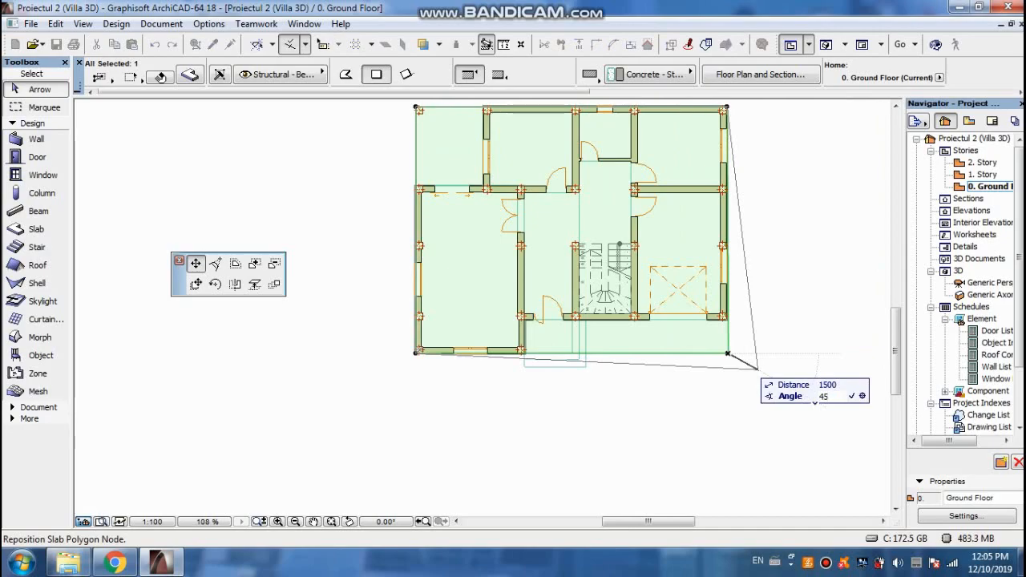
pyautogui.press('Return')
# - Offset the stonework slab's lower-left corner outward by a distance of 1500 at 135°
pyautogui.scroll(3, 434, 368)
pyautogui.click(401, 343)
pyautogui.write('150')
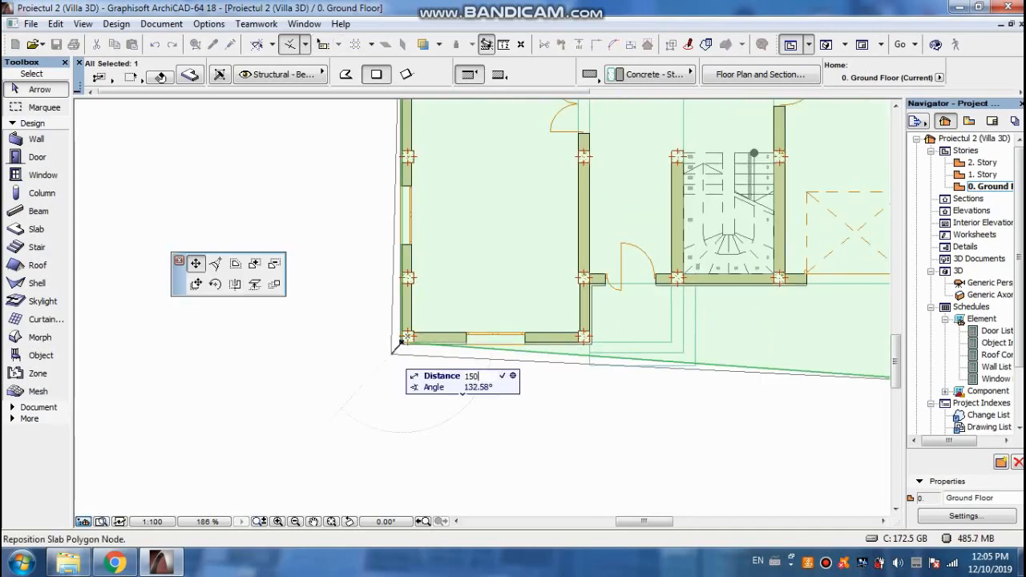
pyautogui.write('0')
pyautogui.press('Tab')
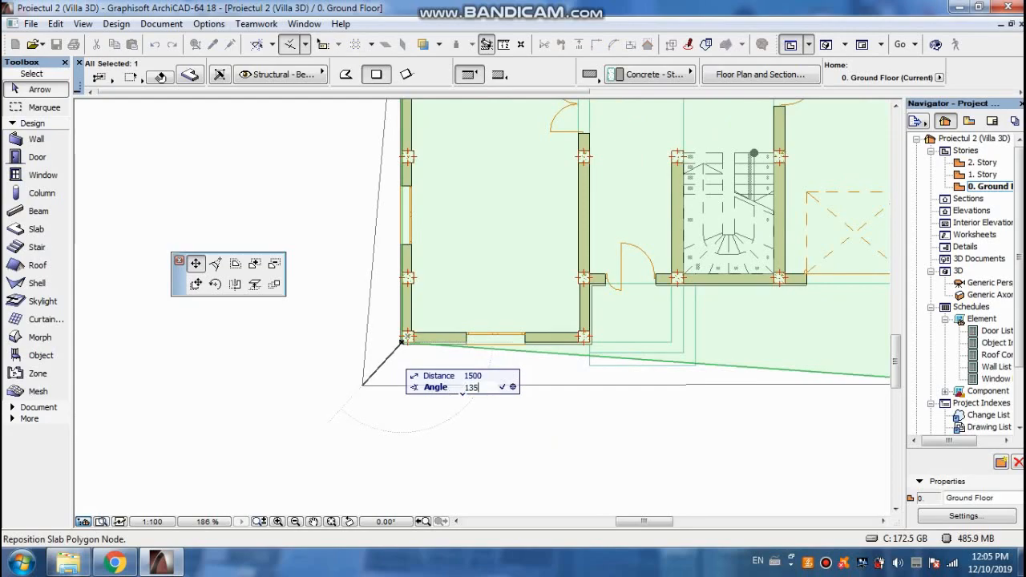
pyautogui.press('Return')
# - Offset the stonework slab's upper-left corner outward by a distance of 1500 at 135°
pyautogui.scroll(-5, 320, 358)
pyautogui.scroll(5, 355, 174)
pyautogui.click(345, 187)
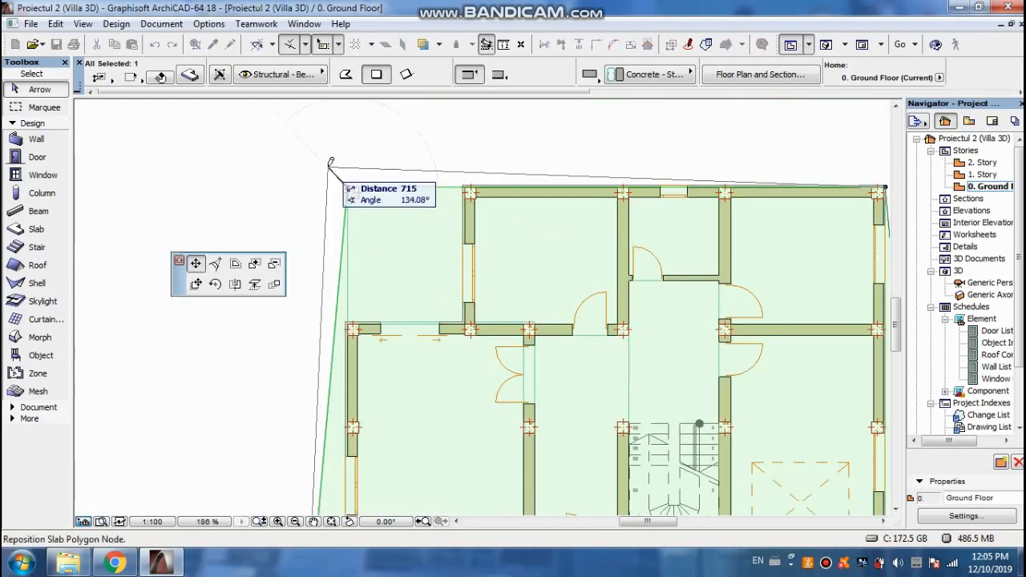
pyautogui.write('1500')
pyautogui.press('Tab')
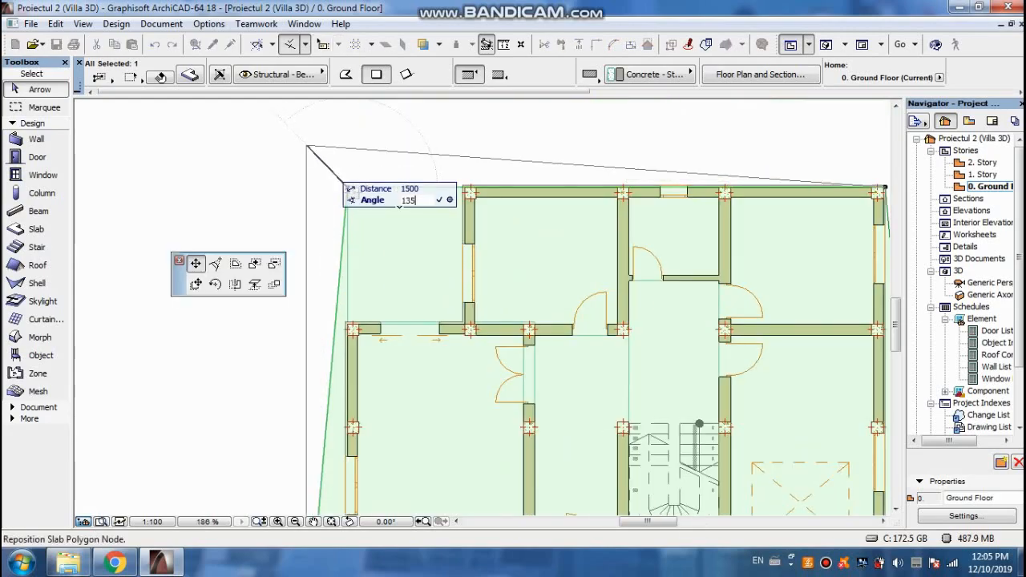
pyautogui.press('Return')
# - Offset the stonework slab's upper-right corner outward by a distance of 1500 at 45° and deselect the slab
pyautogui.scroll(-5, 288, 156)
pyautogui.scroll(4, 580, 187)
pyautogui.click(575, 186)
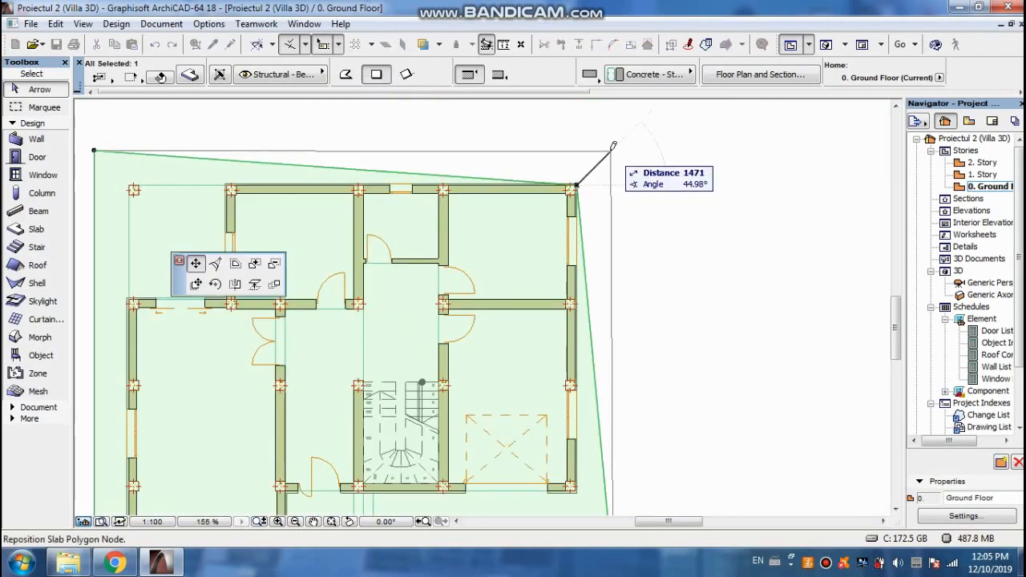
pyautogui.write('1500')
pyautogui.press('Tab')
pyautogui.write('45')
pyautogui.press('Return')
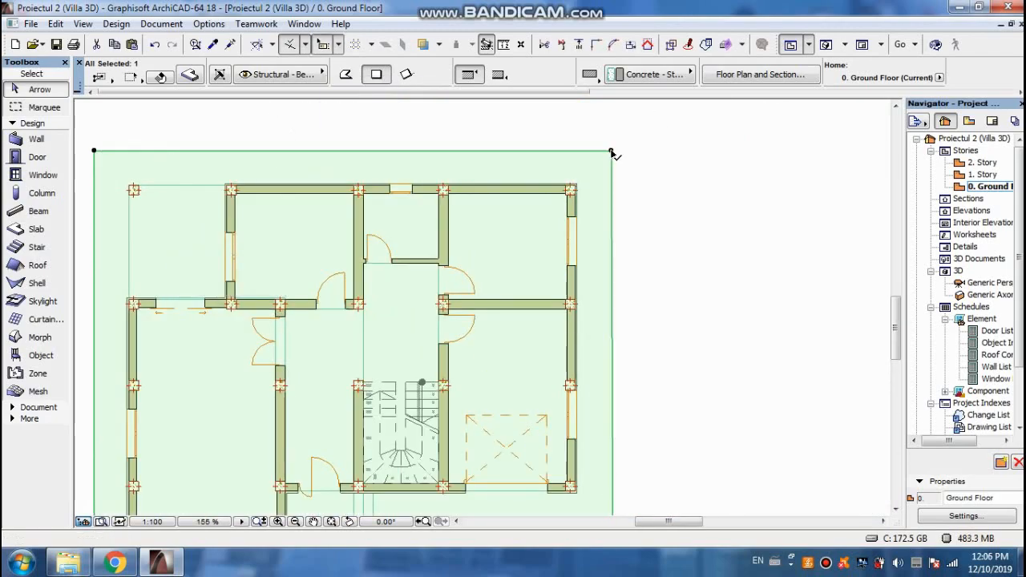
pyautogui.scroll(-5, 629, 145)
pyautogui.press('Escape')
# - View the stonework slab around the villa in 3D and return to the ground-floor plan
pyautogui.press('F3')
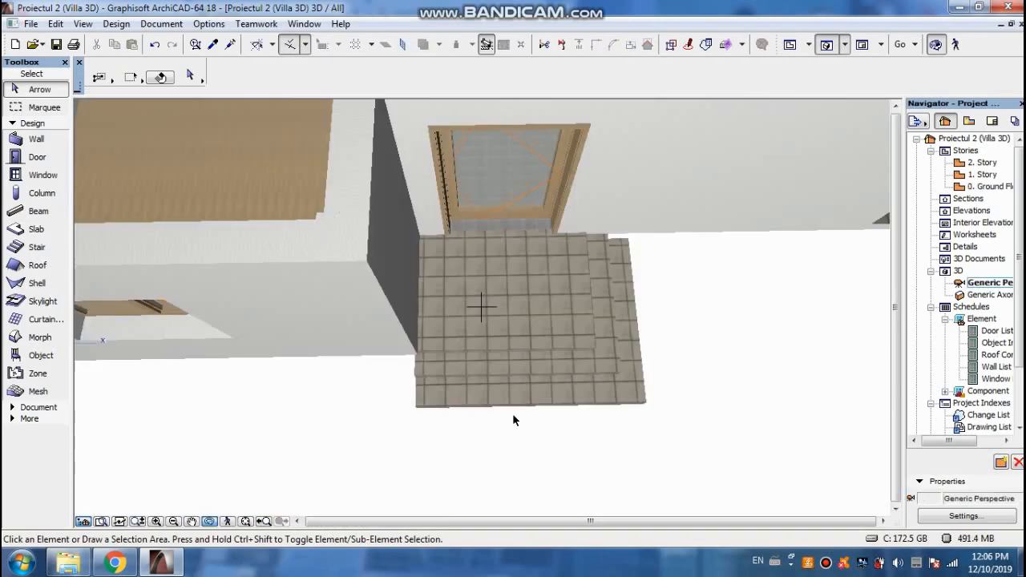
pyautogui.moveTo(589, 456); pyautogui.dragTo(550, 446)
pyautogui.press('F2')
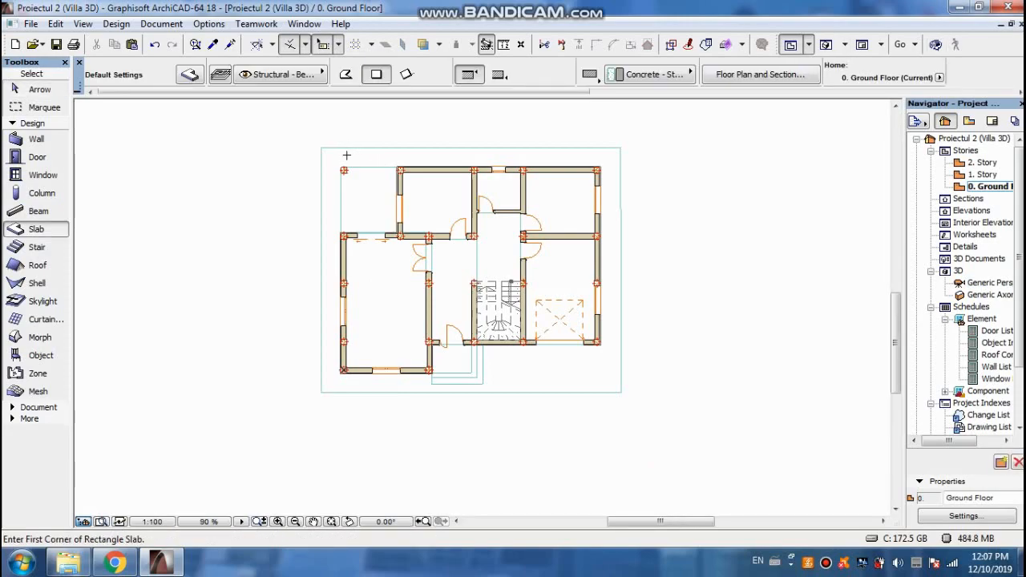
# - Draw a rectangular slab about 4850 wide from the terrace's upper-left corner to the large left room's lower-right outer corner
pyautogui.scroll(3, 344, 170)
pyautogui.click(340, 170)
pyautogui.scroll(-3, 458, 417)
pyautogui.scroll(5, 457, 400)
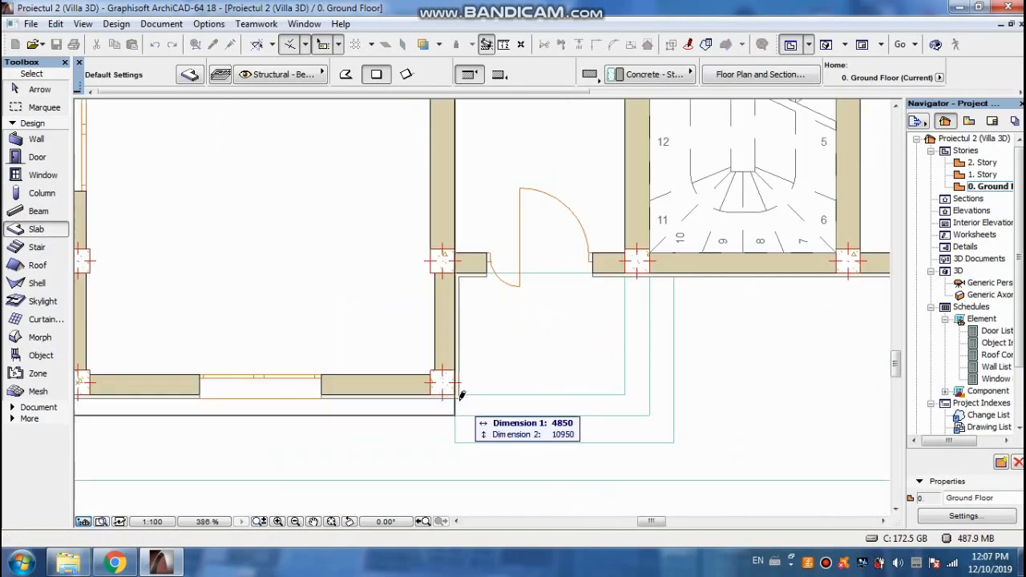
pyautogui.click(458, 400)
pyautogui.scroll(-5, 449, 400)
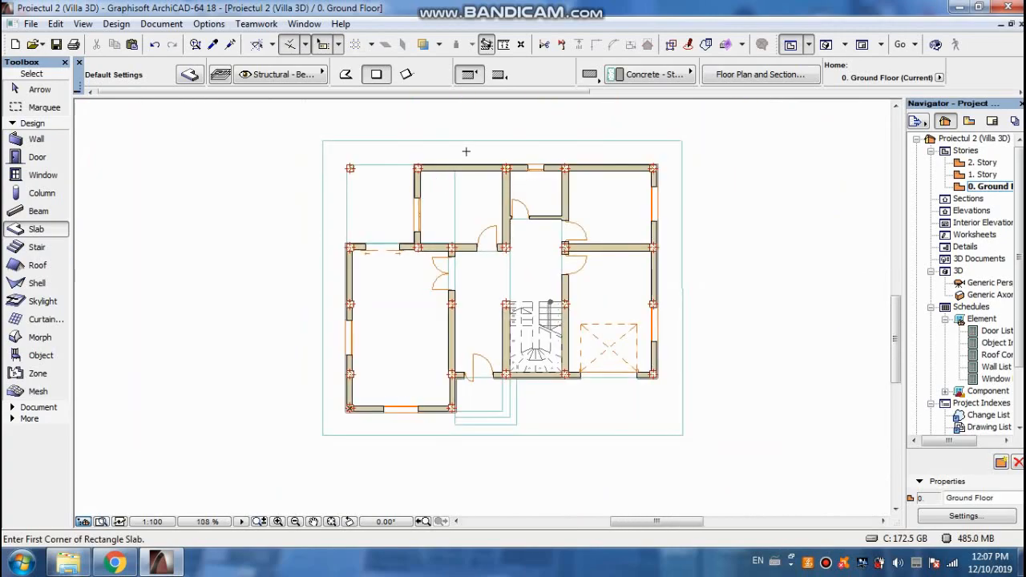
# - Draw a second rectangular slab from the wall corner beside the main entrance to the building's upper-right outer corner
pyautogui.scroll(2, 465, 154)
pyautogui.scroll(2, 448, 173)
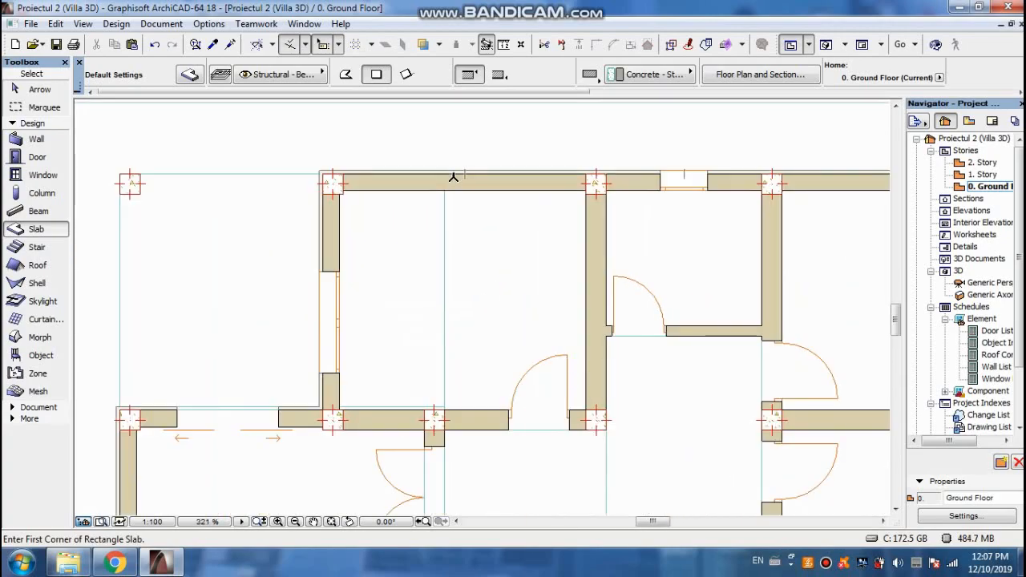
pyautogui.scroll(-4, 447, 170)
pyautogui.scroll(6, 434, 423)
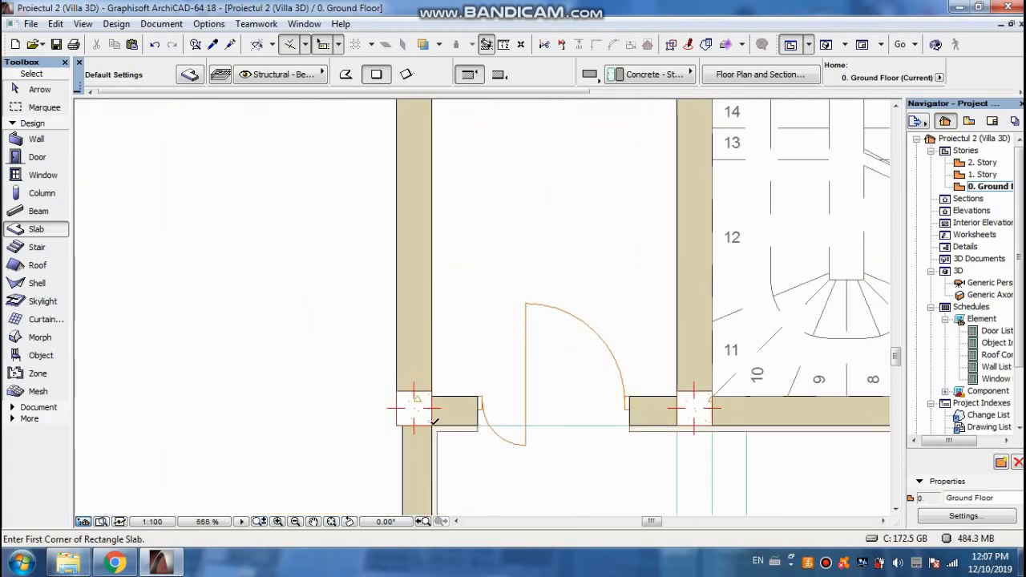
pyautogui.scroll(-6, 434, 423)
pyautogui.scroll(2, 623, 229)
pyautogui.scroll(-2, 514, 245)
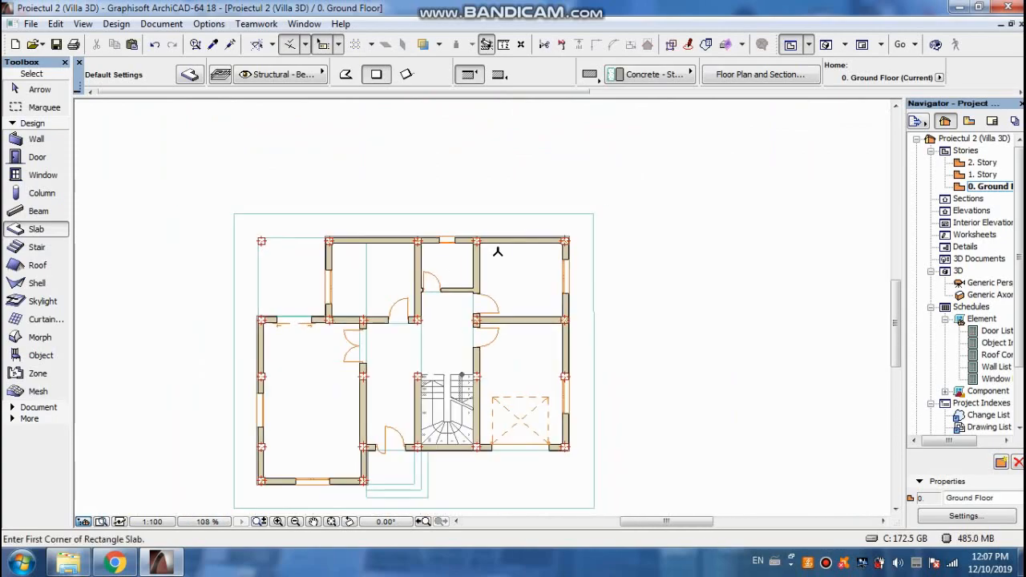
pyautogui.click(367, 260)
pyautogui.press('Escape')
pyautogui.press('Escape')
# - Examine the extents of the two new slabs along the villa's outer walls
pyautogui.scroll(4, 365, 266)
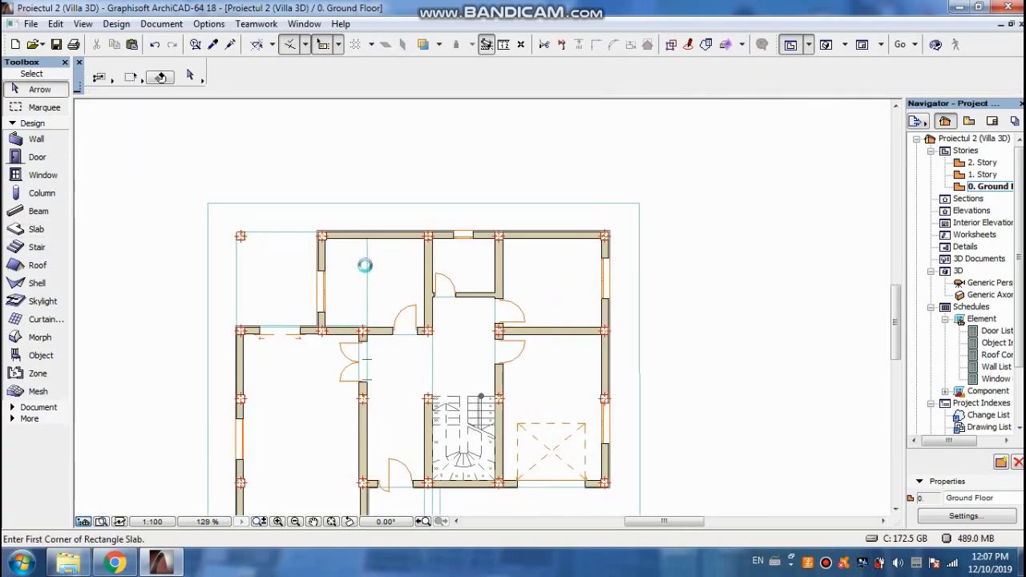
pyautogui.click(359, 212)
pyautogui.click(239, 211)
pyautogui.scroll(-2, 363, 240)
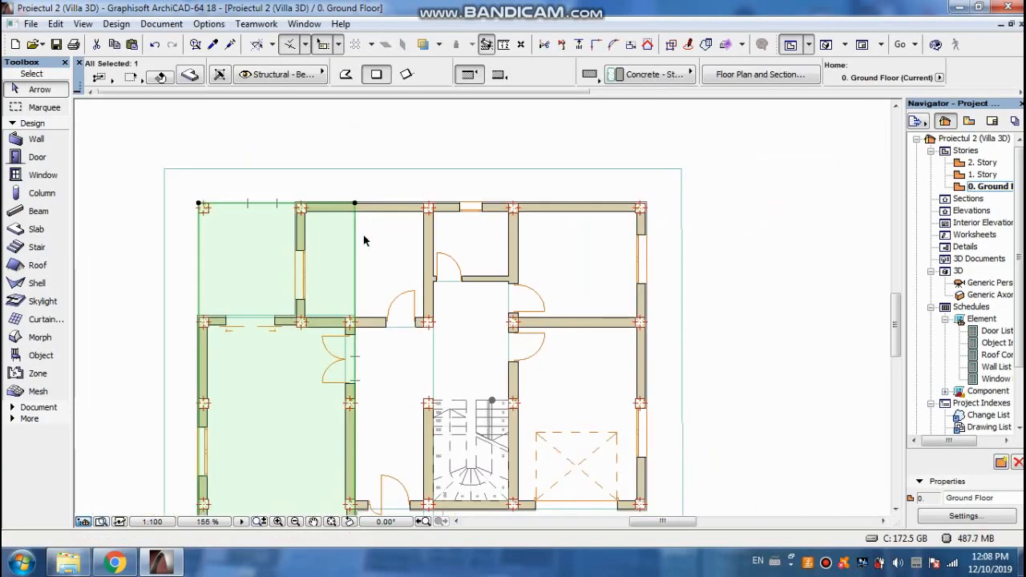
pyautogui.scroll(4, 637, 205)
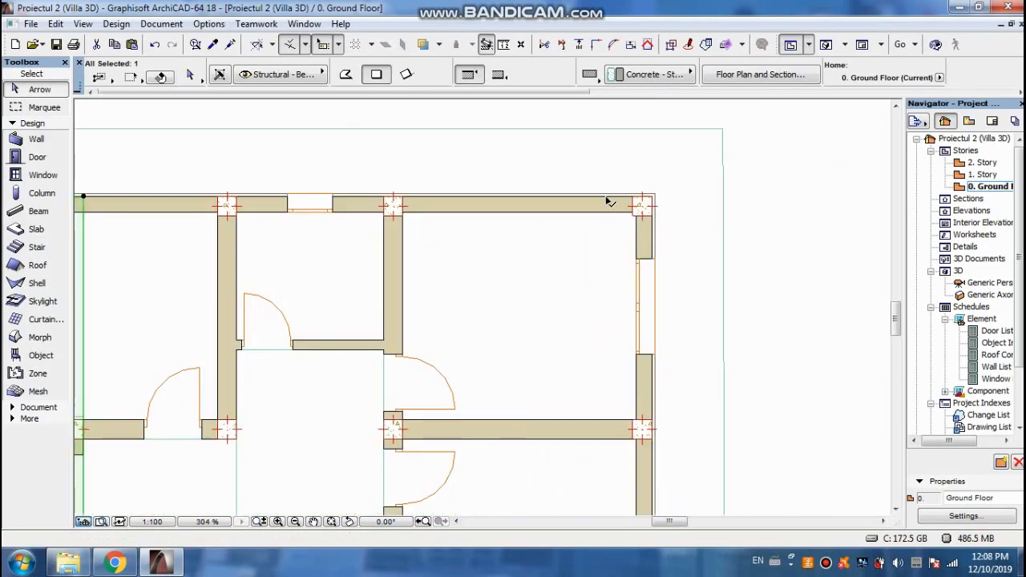
pyautogui.scroll(-2, 363, 256)
pyautogui.scroll(2, 120, 233)
# - Set the thickness of the two new base slabs under the villa to 300
pyautogui.click(191, 253)
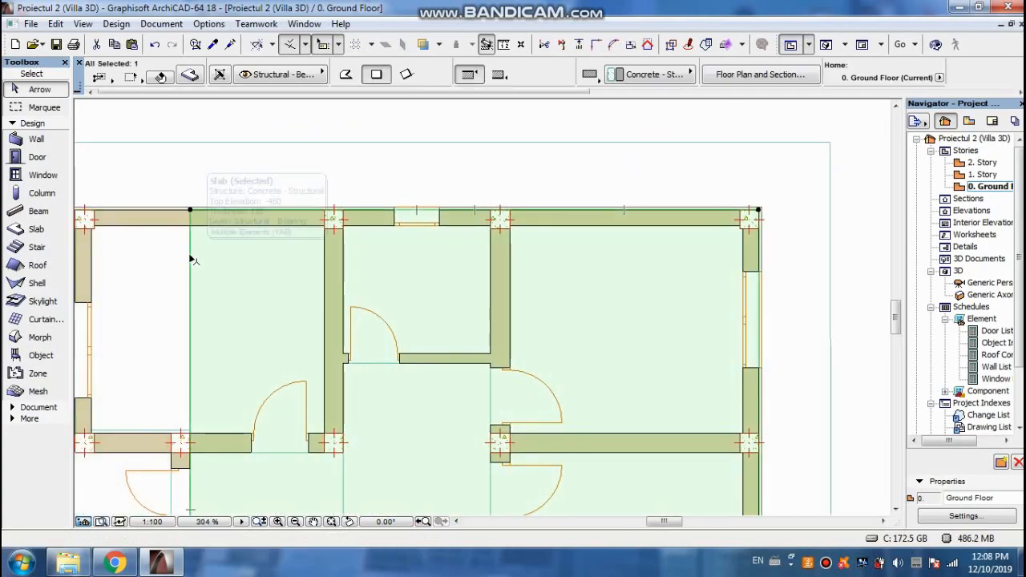
pyautogui.scroll(-2, 161, 215)
pyautogui.scroll(1, 230, 217)
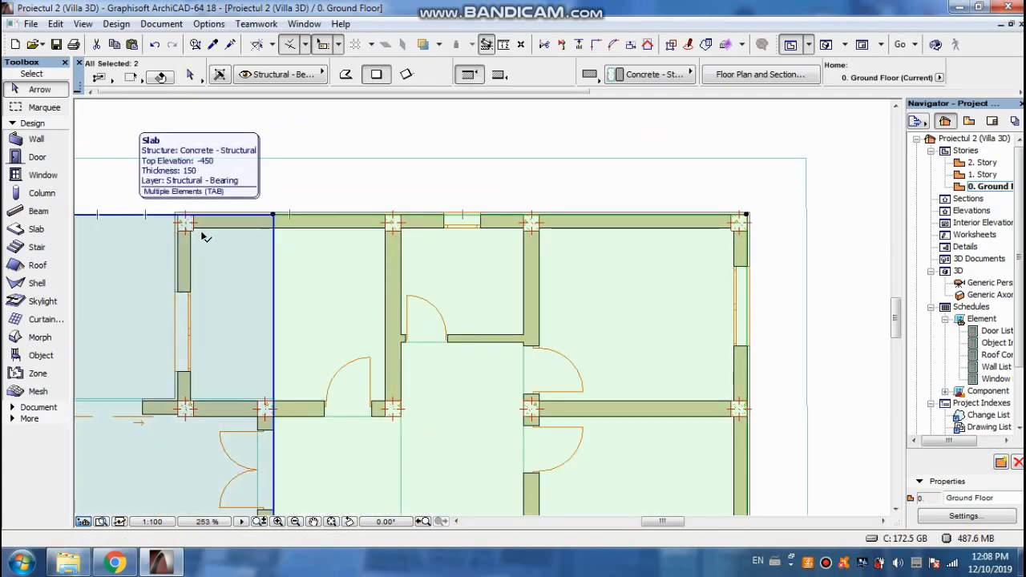
pyautogui.keyDown('shift'); pyautogui.click(275, 291); pyautogui.keyUp('shift')
pyautogui.rightClick(275, 290)
pyautogui.click(344, 209)
pyautogui.write('150')
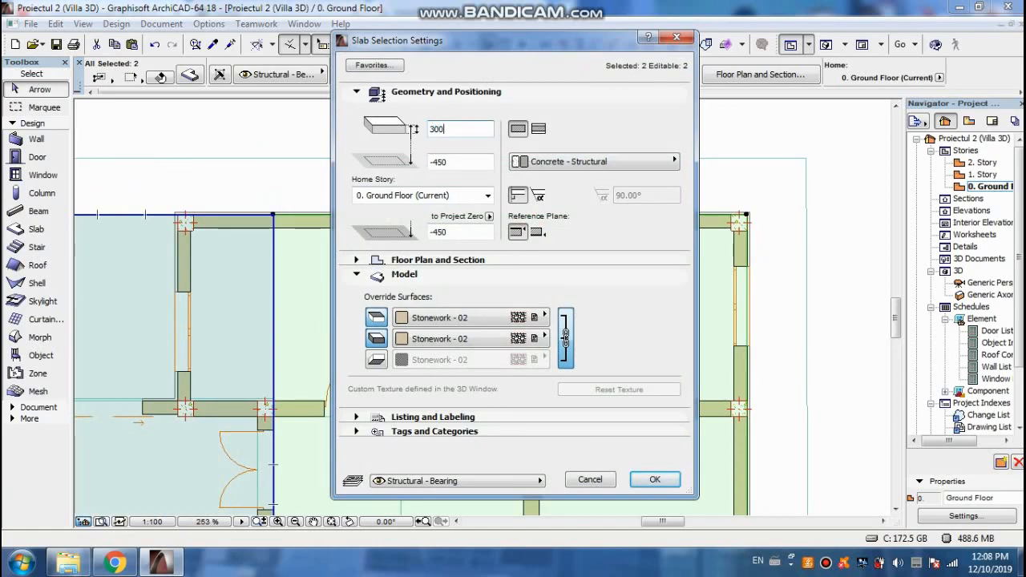
pyautogui.press('Return')
# - In the 3D view, set both base slabs' offset to the home story to -1
pyautogui.press('F3')
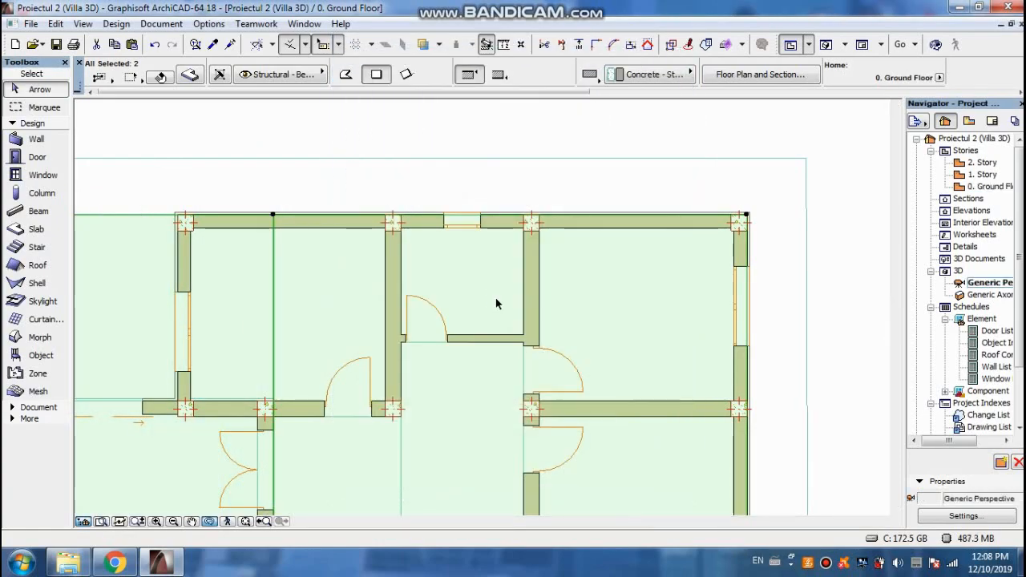
pyautogui.scroll(2, 481, 306)
pyautogui.keyDown('shift'); pyautogui.moveTo(481, 305); pyautogui.dragTo(462, 358, button='middle'); pyautogui.keyUp('shift')
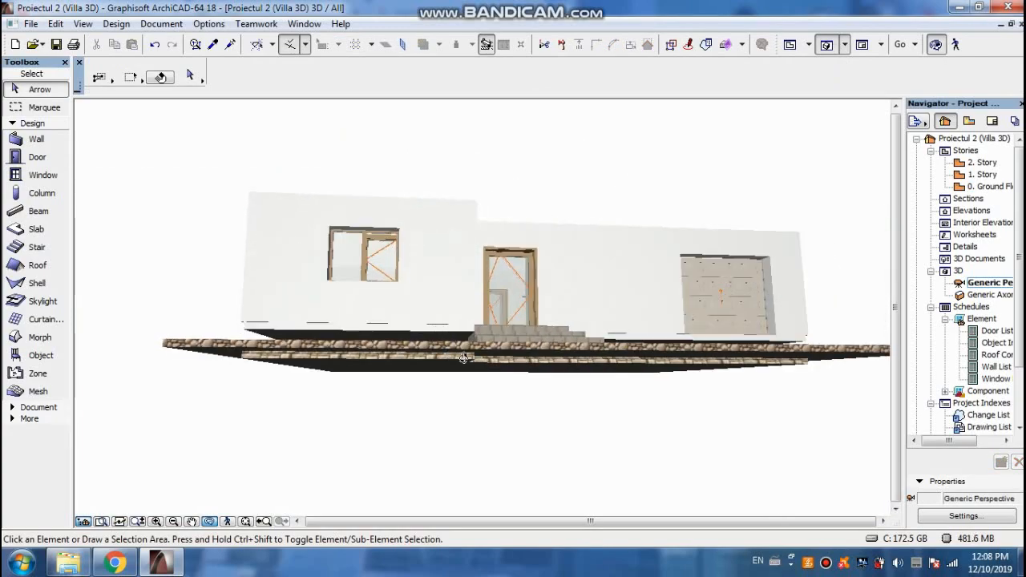
pyautogui.click(469, 360)
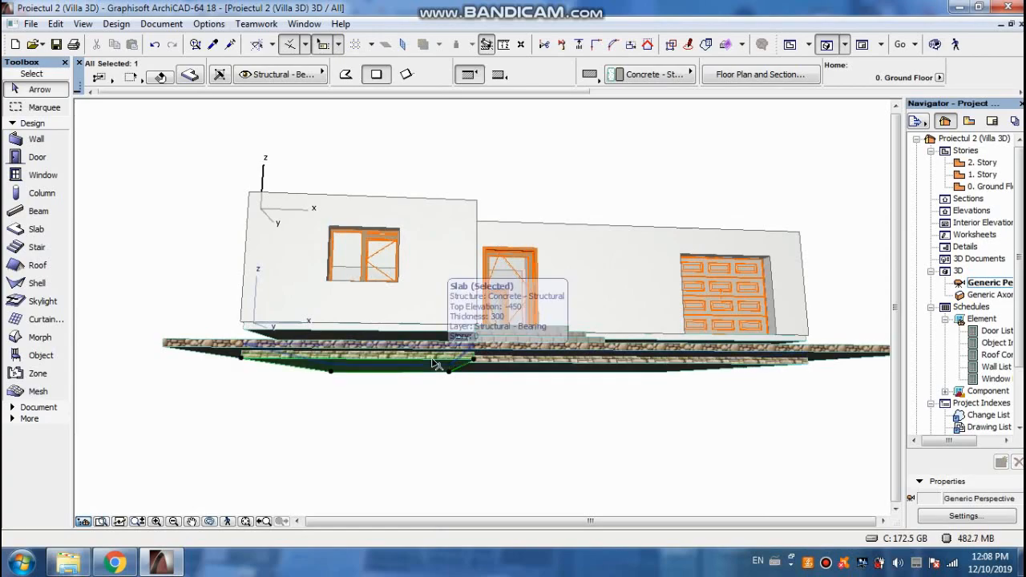
pyautogui.keyDown('shift'); pyautogui.click(531, 370); pyautogui.keyUp('shift')
pyautogui.rightClick(532, 368)
pyautogui.click(554, 63)
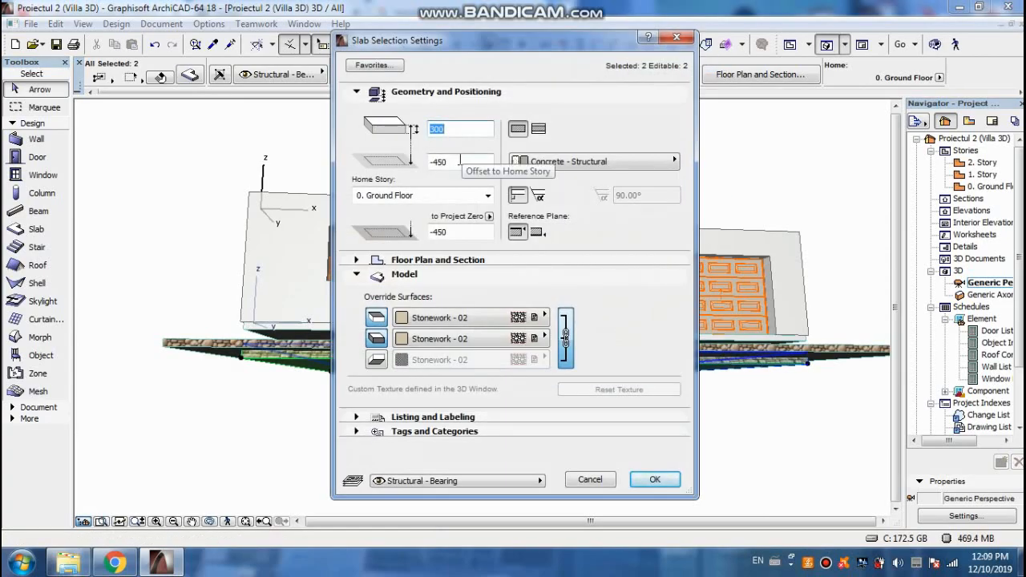
pyautogui.click(457, 161)
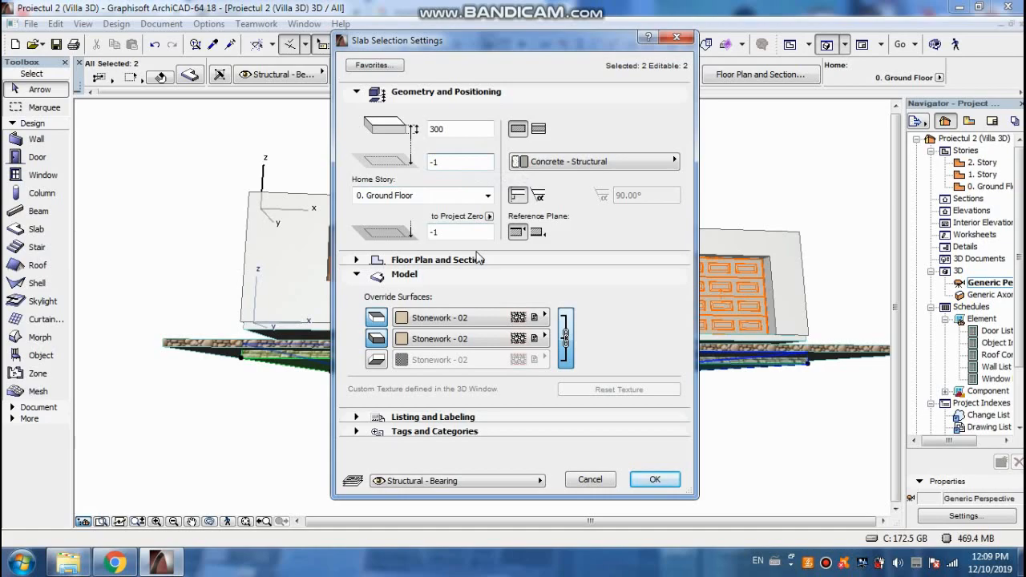
pyautogui.click(656, 479)
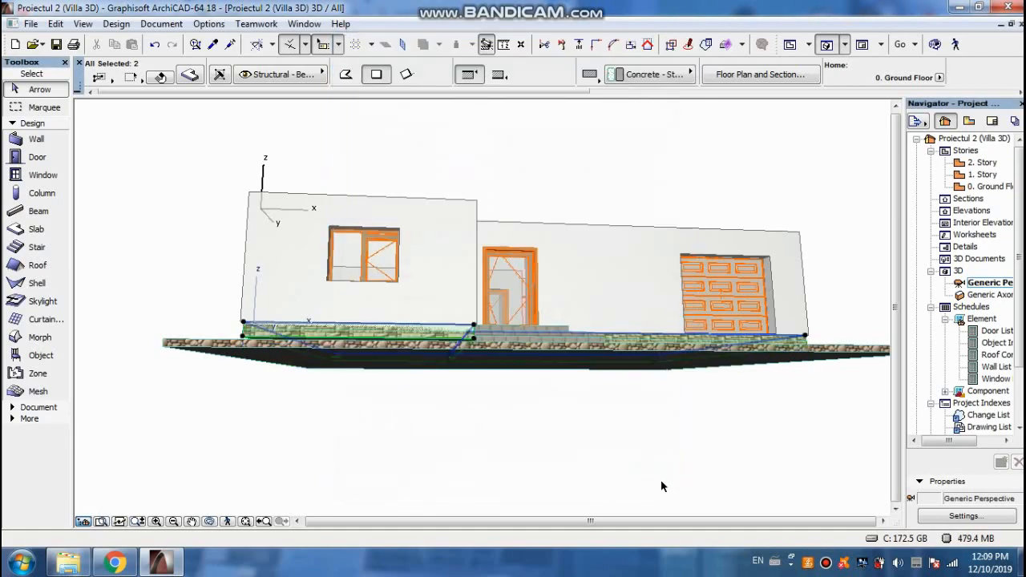
# - Examine how the base slabs meet the stonework pavement and entrance steps along the front facade
pyautogui.click(210, 521)
pyautogui.moveTo(374, 300); pyautogui.dragTo(442, 362)
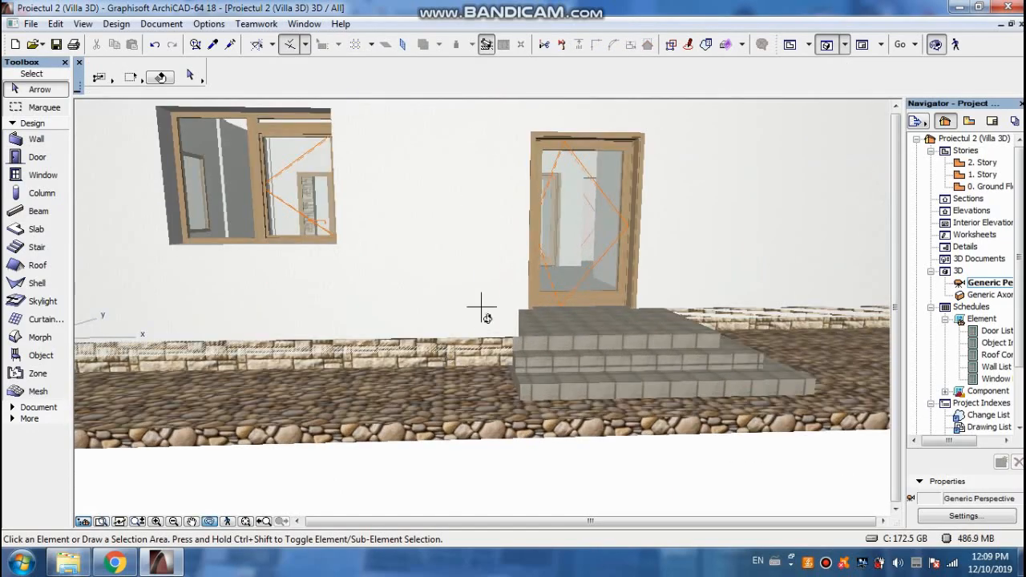
pyautogui.scroll(-5, 480, 305)
pyautogui.click(441, 343)
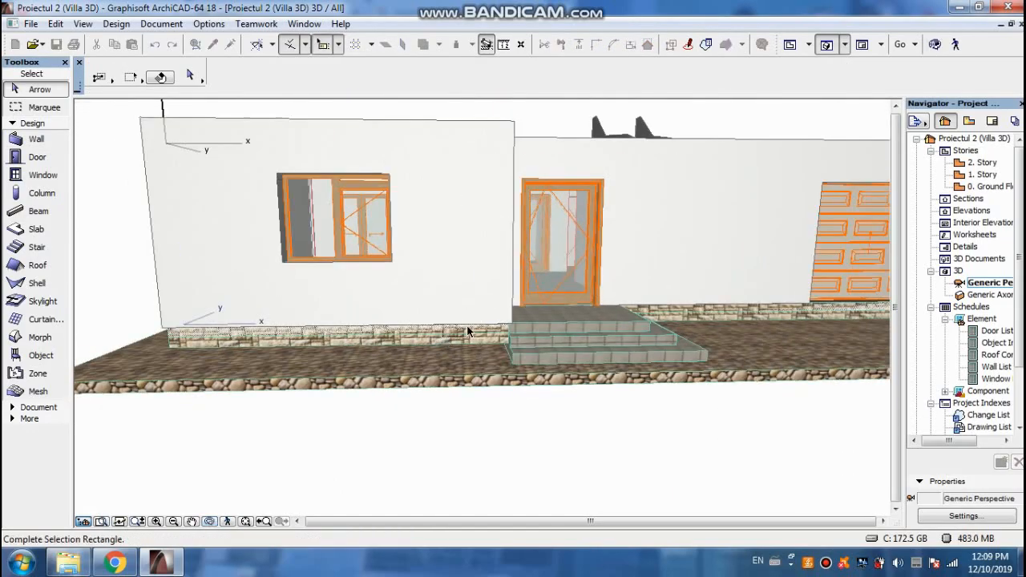
pyautogui.click(180, 345)
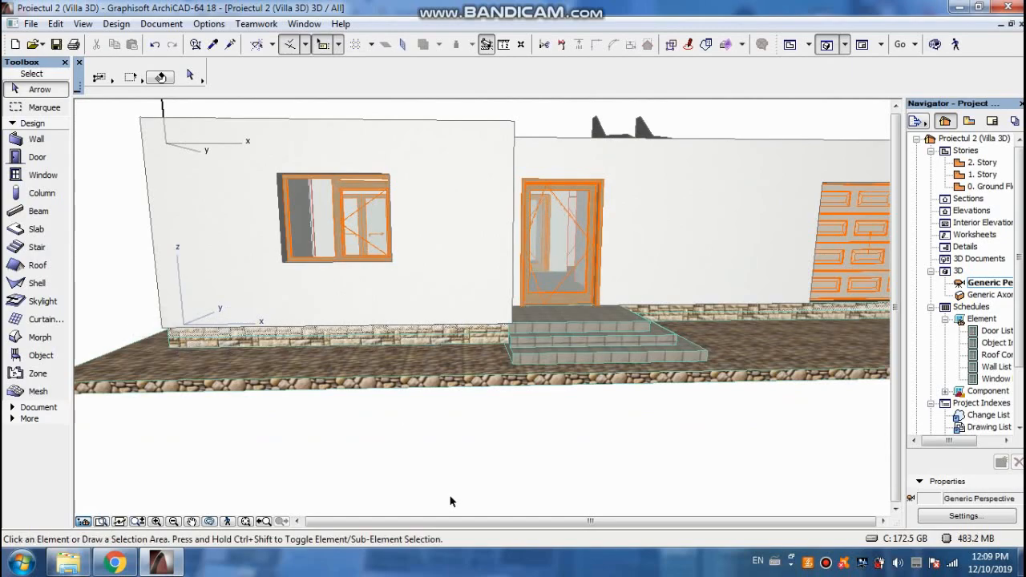
pyautogui.click(210, 522)
pyautogui.moveTo(249, 465); pyautogui.dragTo(326, 342)
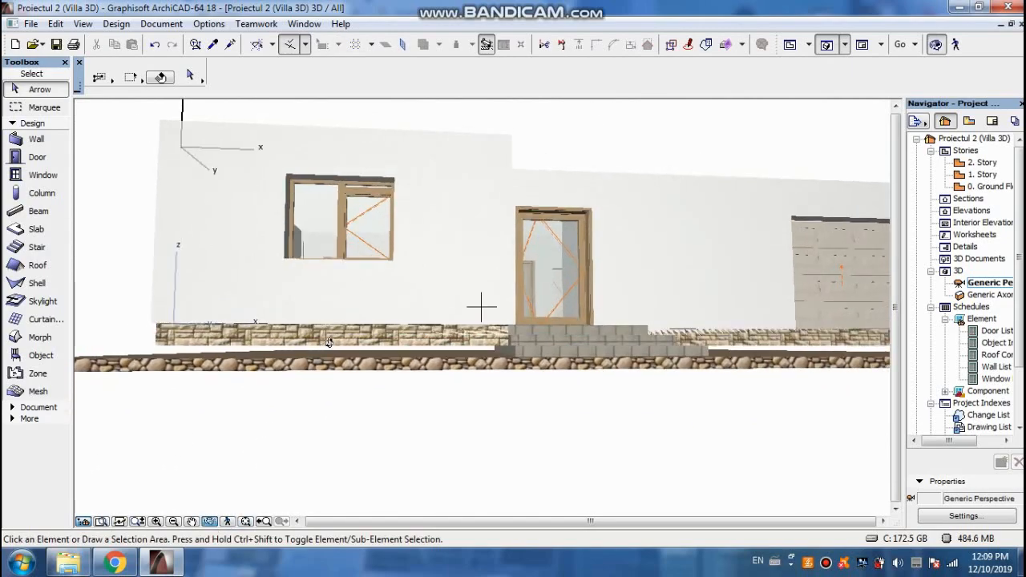
# - Set the thickness of both stonework base slabs along the front facade to 450
pyautogui.click(328, 340)
pyautogui.click(170, 340)
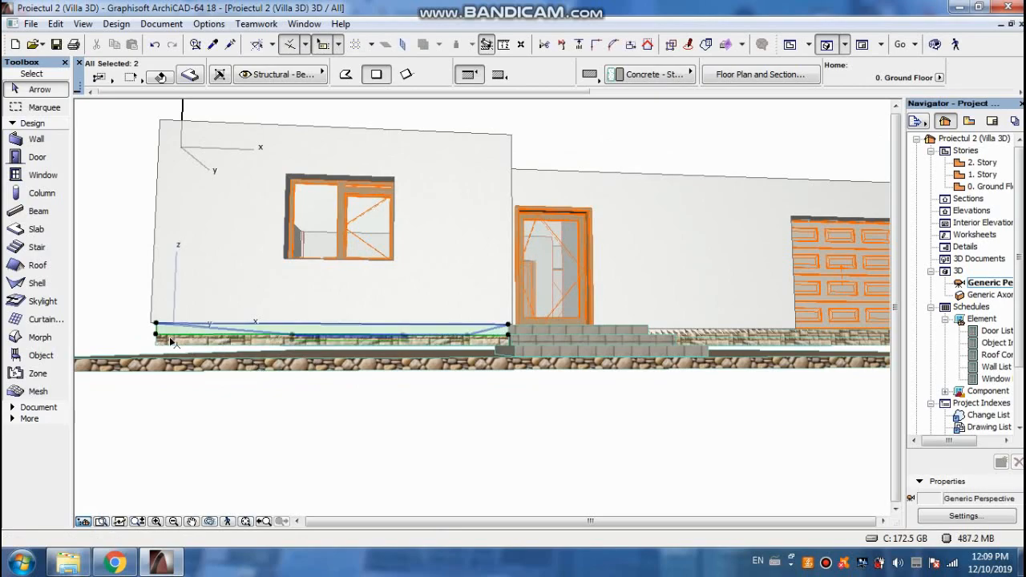
pyautogui.press('Delete')
pyautogui.click(155, 334)
pyautogui.keyDown('shift'); pyautogui.click(811, 346); pyautogui.keyUp('shift')
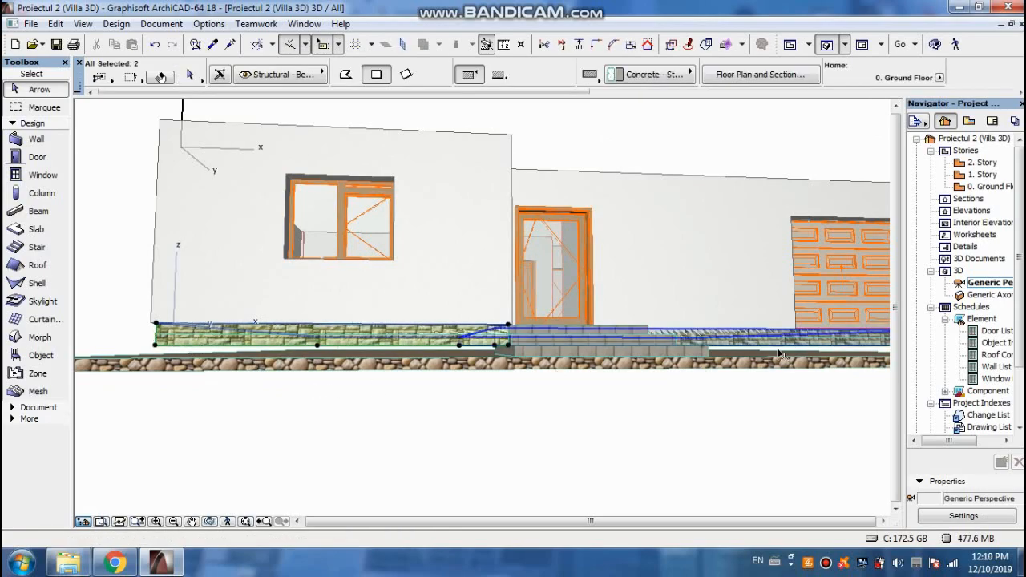
pyautogui.rightClick(431, 338)
pyautogui.click(493, 39)
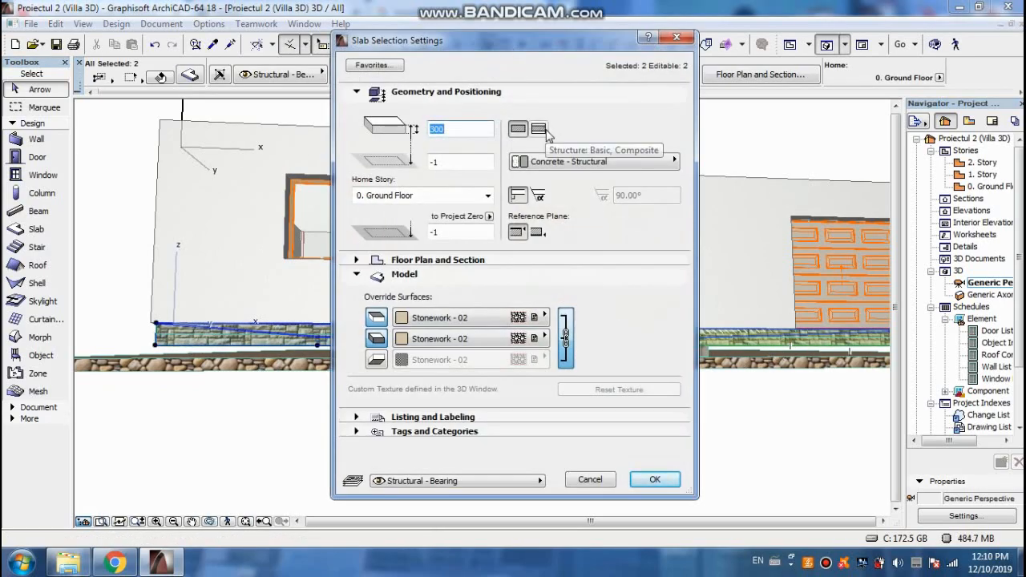
pyautogui.write('450')
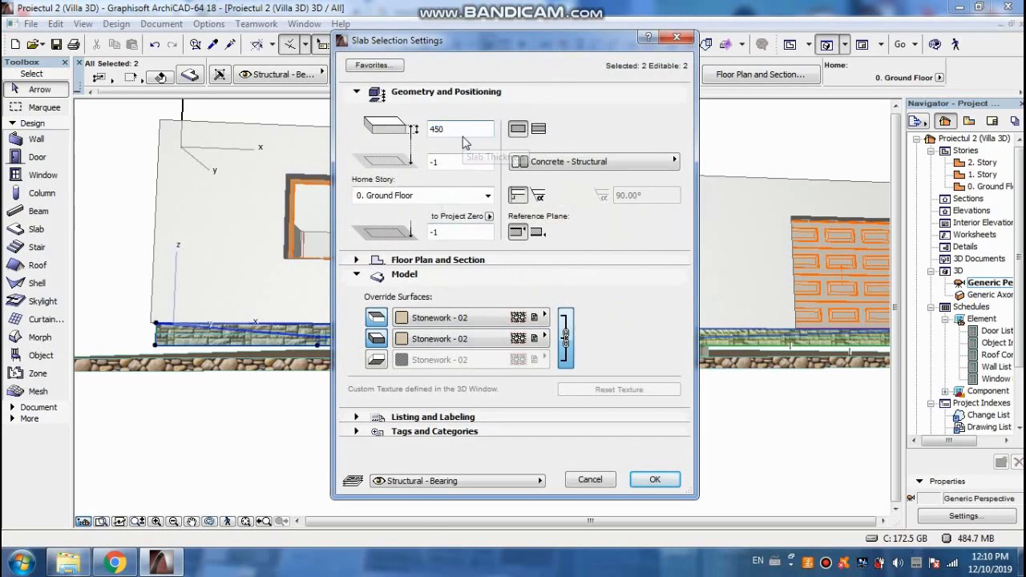
pyautogui.press('Return')
pyautogui.click(843, 443)
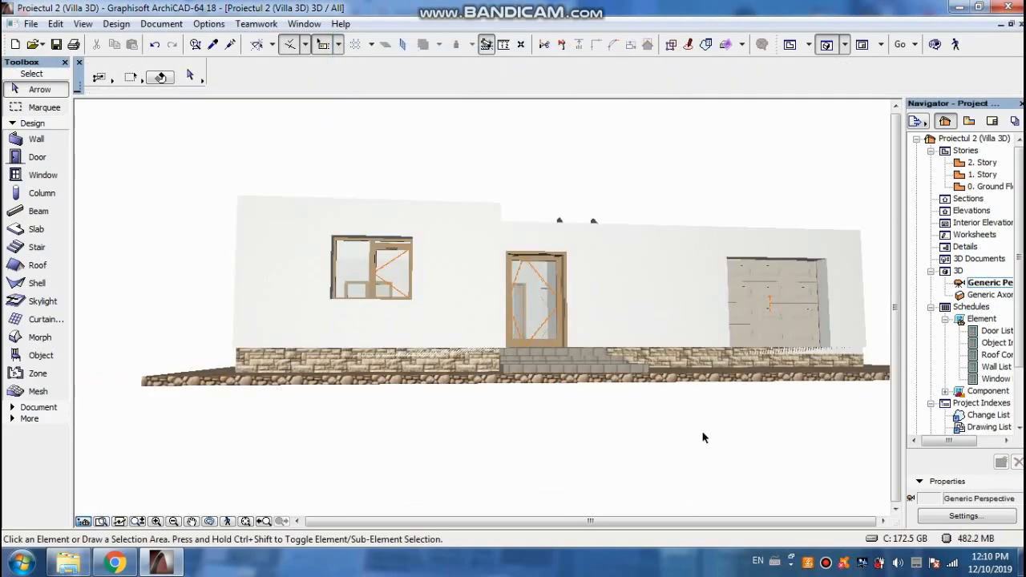
# - Inspect the villa's base, pavement, entrance steps and interior floors in 3D from the front and from above
pyautogui.keyDown('shift'); pyautogui.moveTo(181, 377); pyautogui.dragTo(445, 244, button='middle'); pyautogui.keyUp('shift')
pyautogui.scroll(-3, 399, 241)
pyautogui.keyDown('shift'); pyautogui.moveTo(501, 260); pyautogui.dragTo(580, 197, button='middle'); pyautogui.keyUp('shift')
pyautogui.scroll(5, 471, 307)
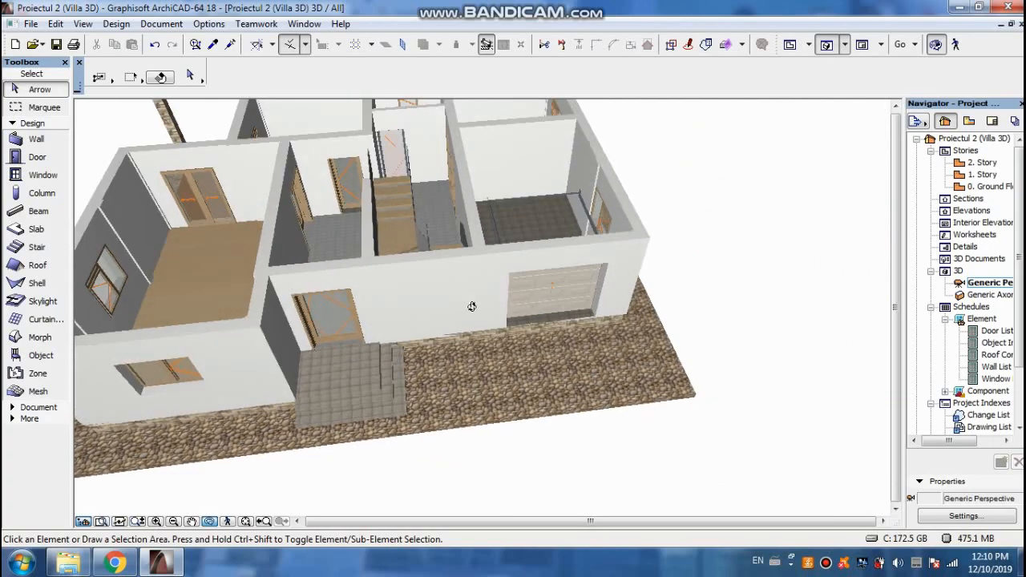
pyautogui.scroll(-5, 472, 307)
pyautogui.keyDown('shift'); pyautogui.moveTo(472, 307); pyautogui.dragTo(528, 271, button='middle'); pyautogui.keyUp('shift')
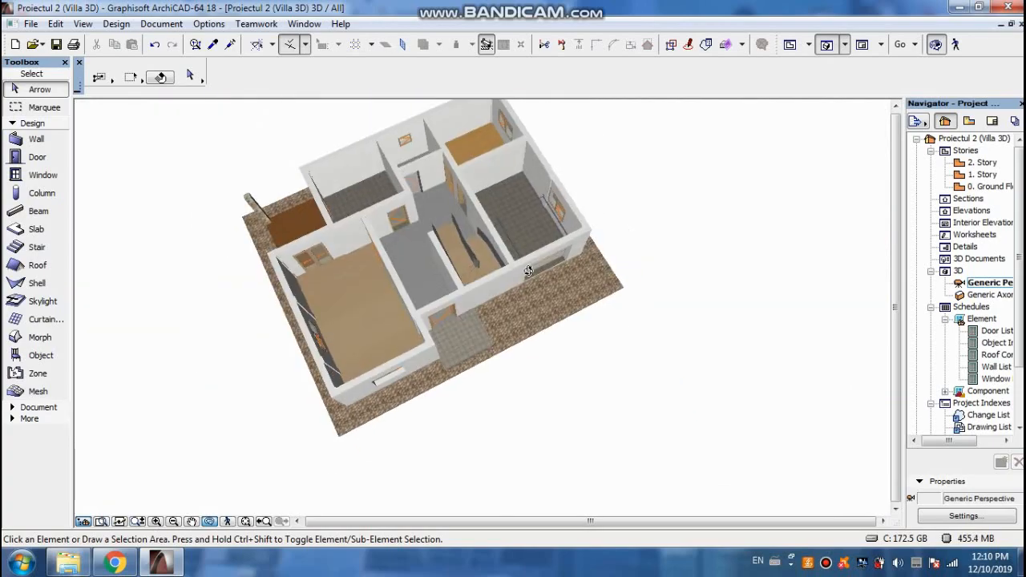